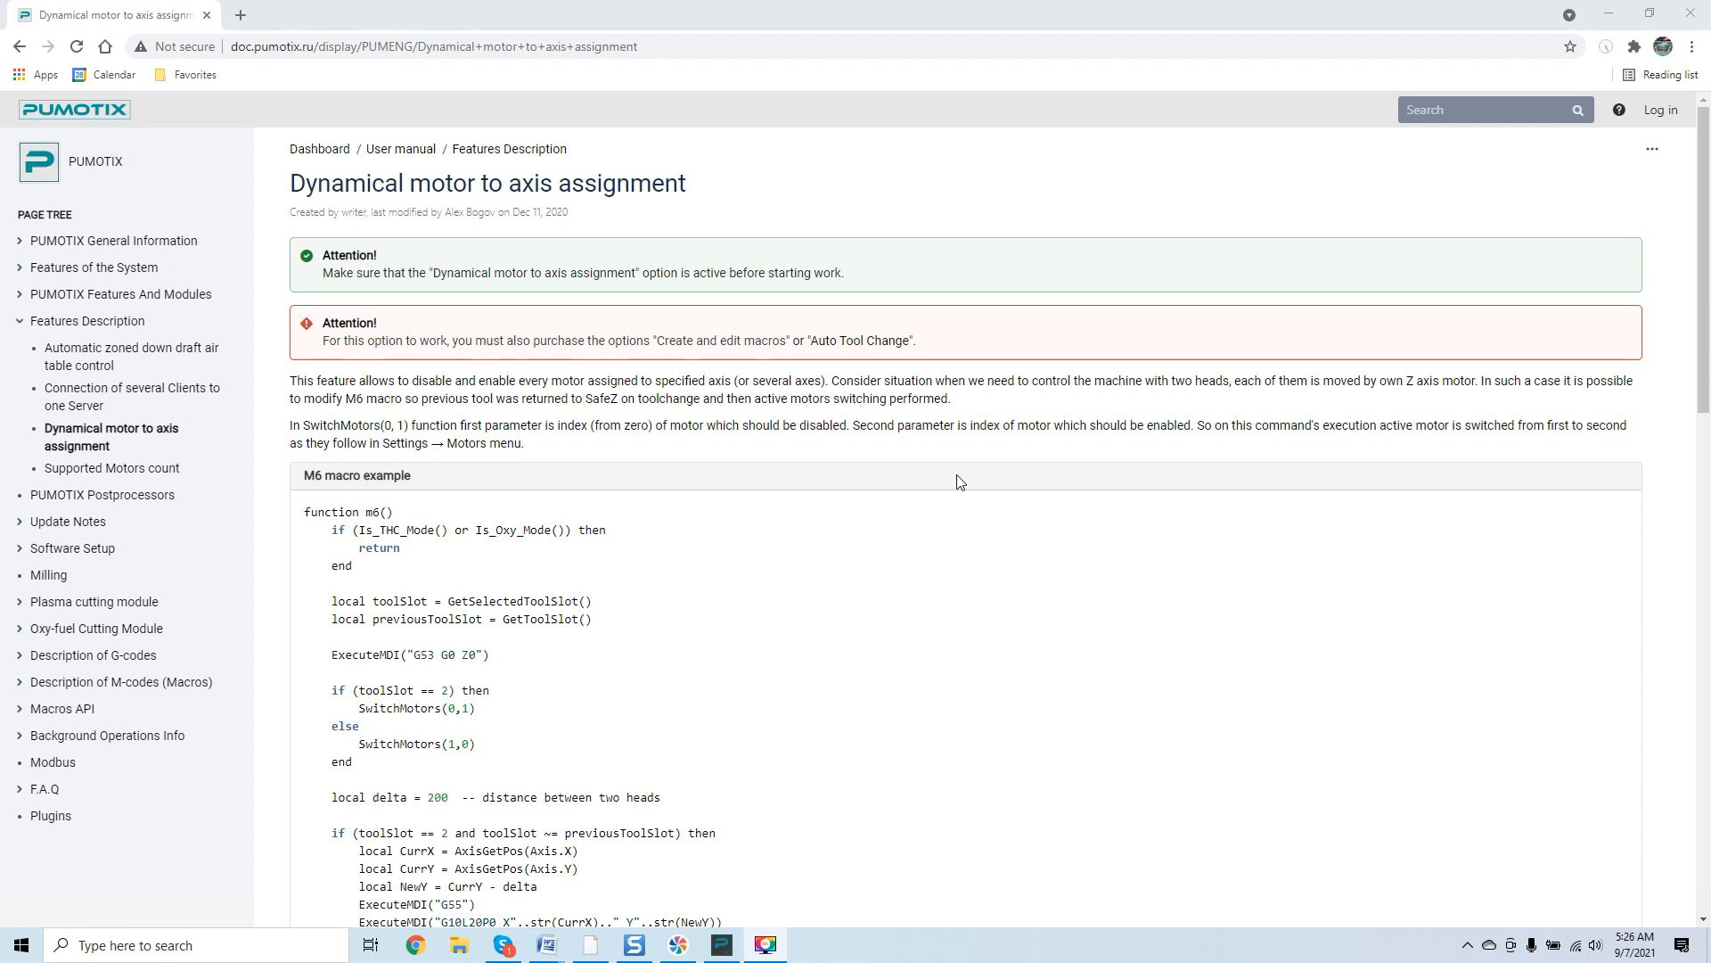
Scroll through the Dynamical motor to axis assignment documentation page, reading the M6 macro example and setup steps.
{"action": "scroll", "coordinate": [958, 480], "scroll_direction": "down", "scroll_amount": 1}
{"action": "scroll", "coordinate": [958, 479], "scroll_direction": "up", "scroll_amount": 1}
{"action": "scroll", "coordinate": [980, 410], "scroll_direction": "down", "scroll_amount": 1}
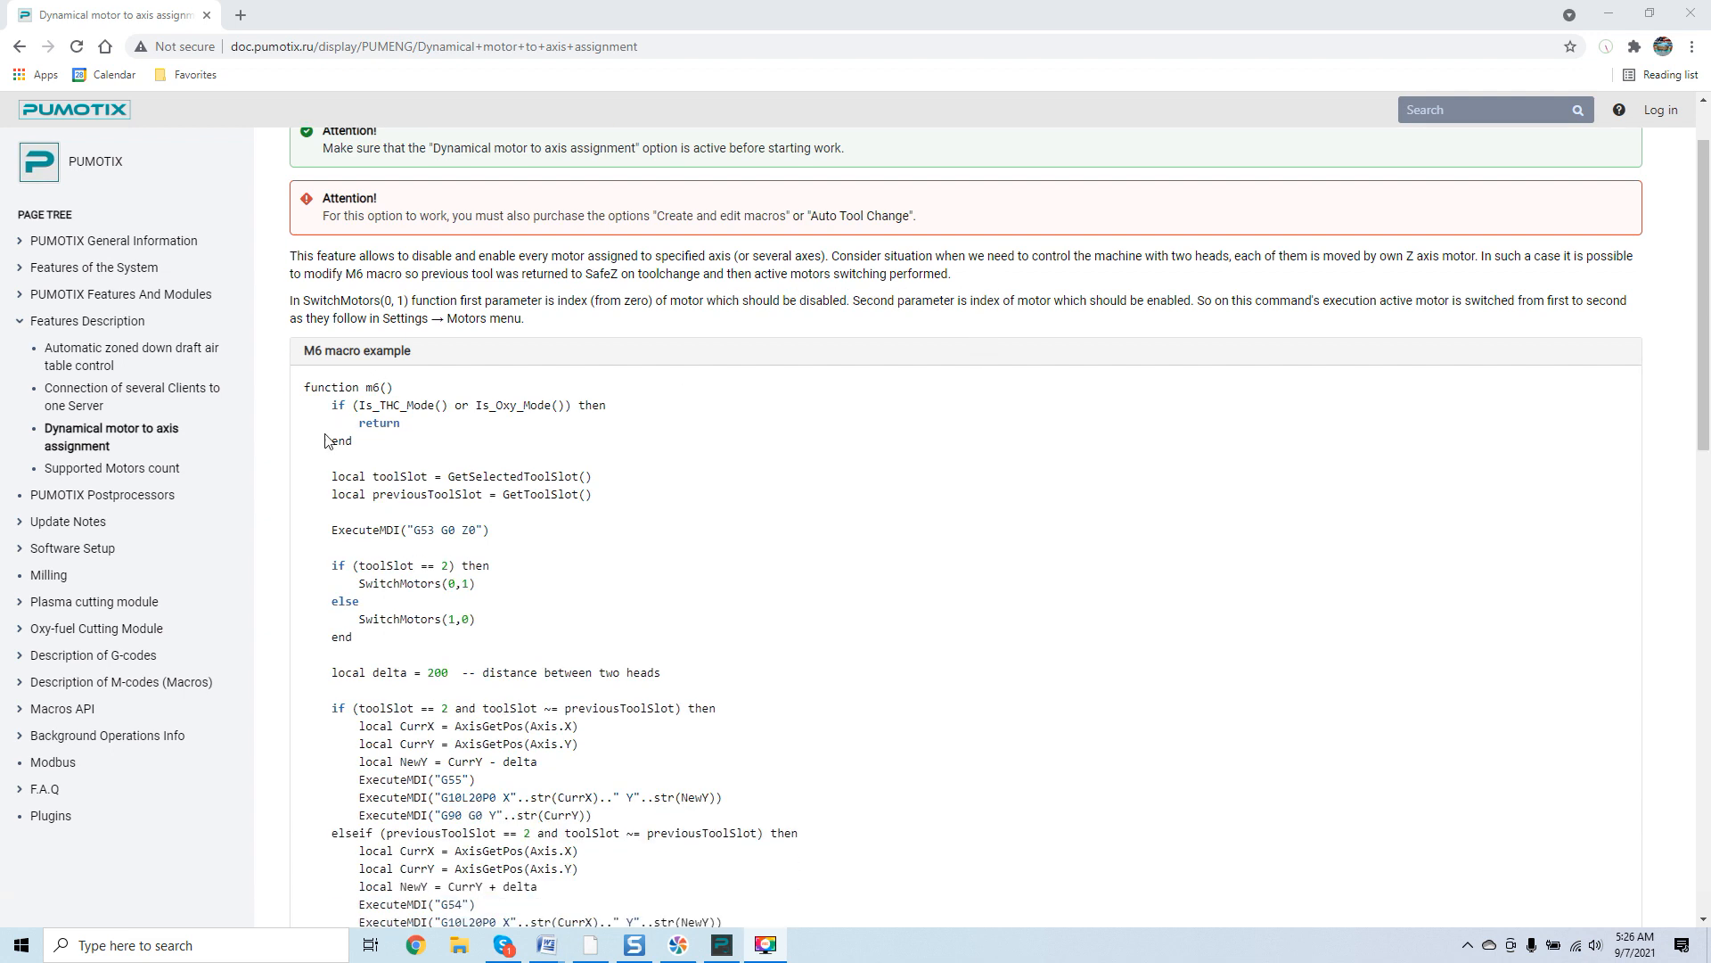
{"action": "scroll", "coordinate": [378, 379], "scroll_direction": "down", "scroll_amount": 1}
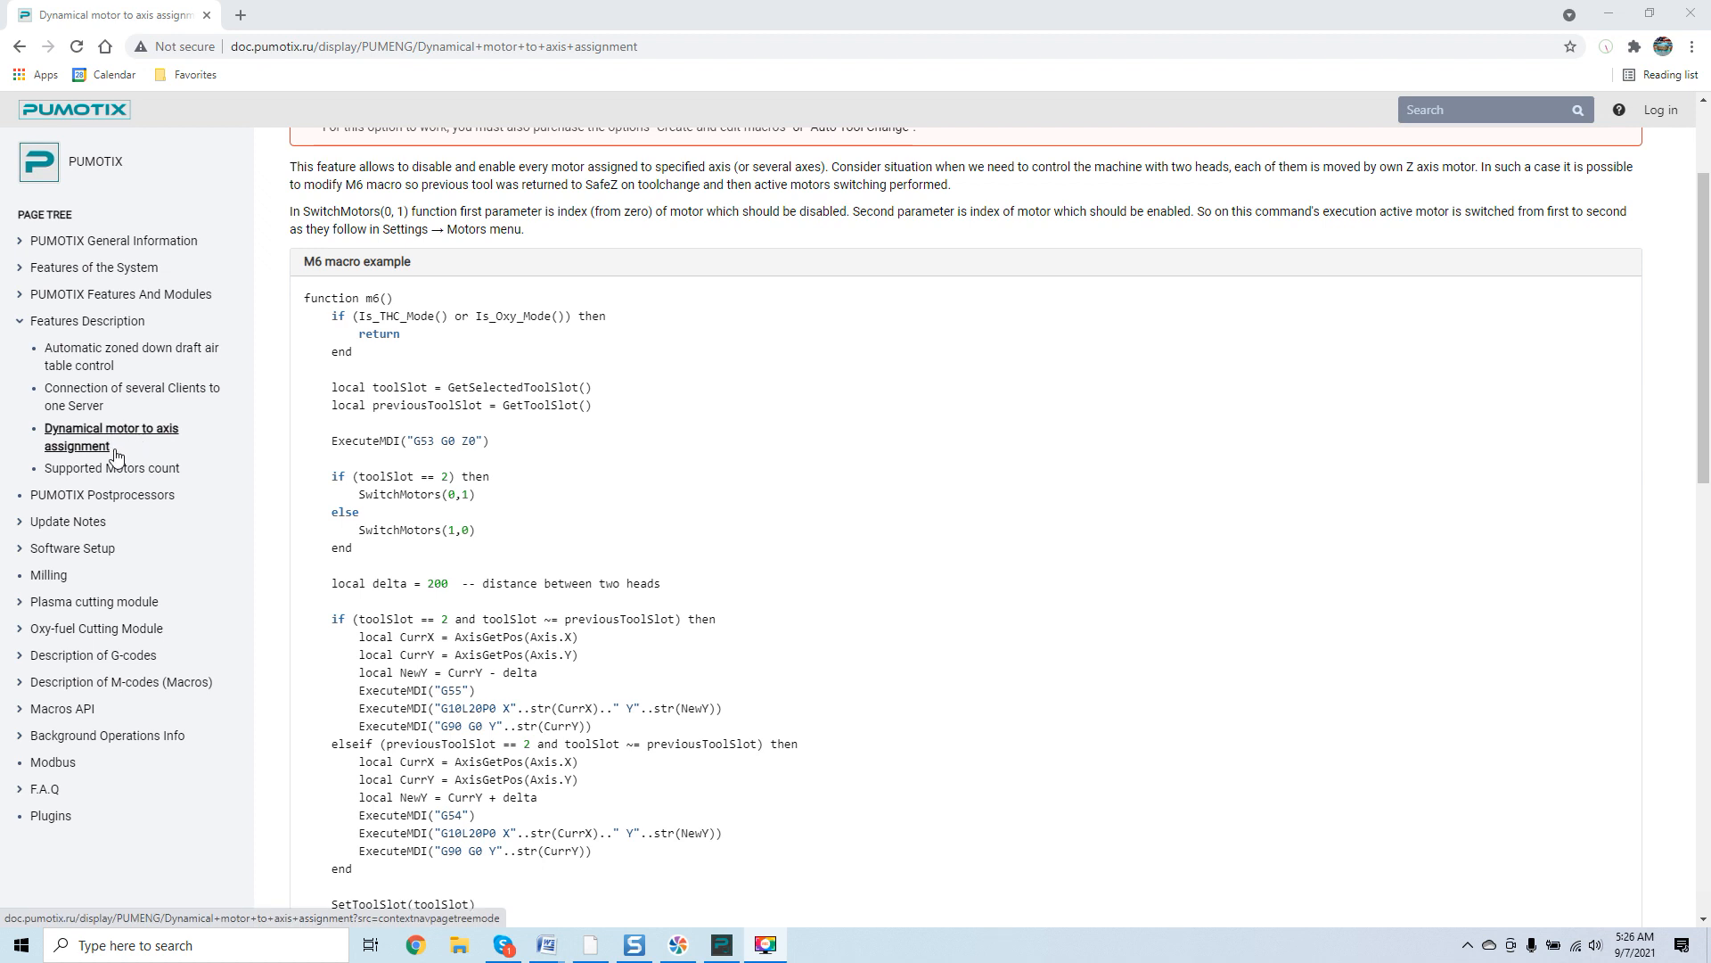
{"action": "scroll", "coordinate": [580, 369], "scroll_direction": "down", "scroll_amount": 1}
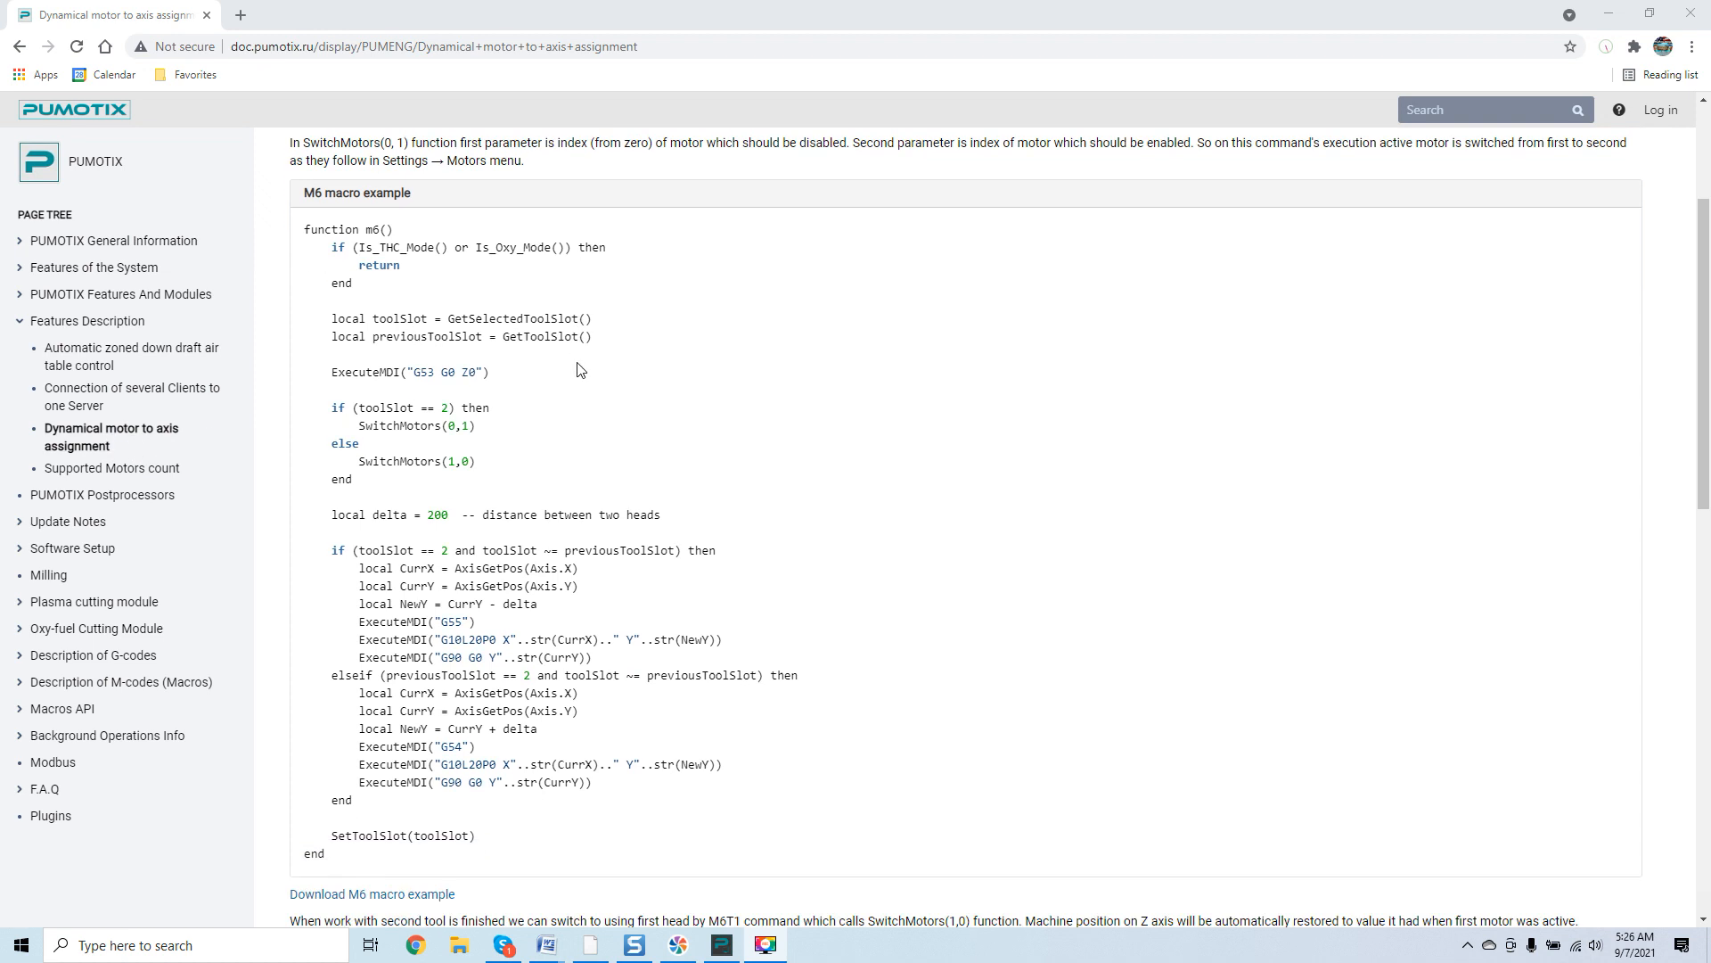
{"action": "scroll", "coordinate": [579, 369], "scroll_direction": "down", "scroll_amount": 3}
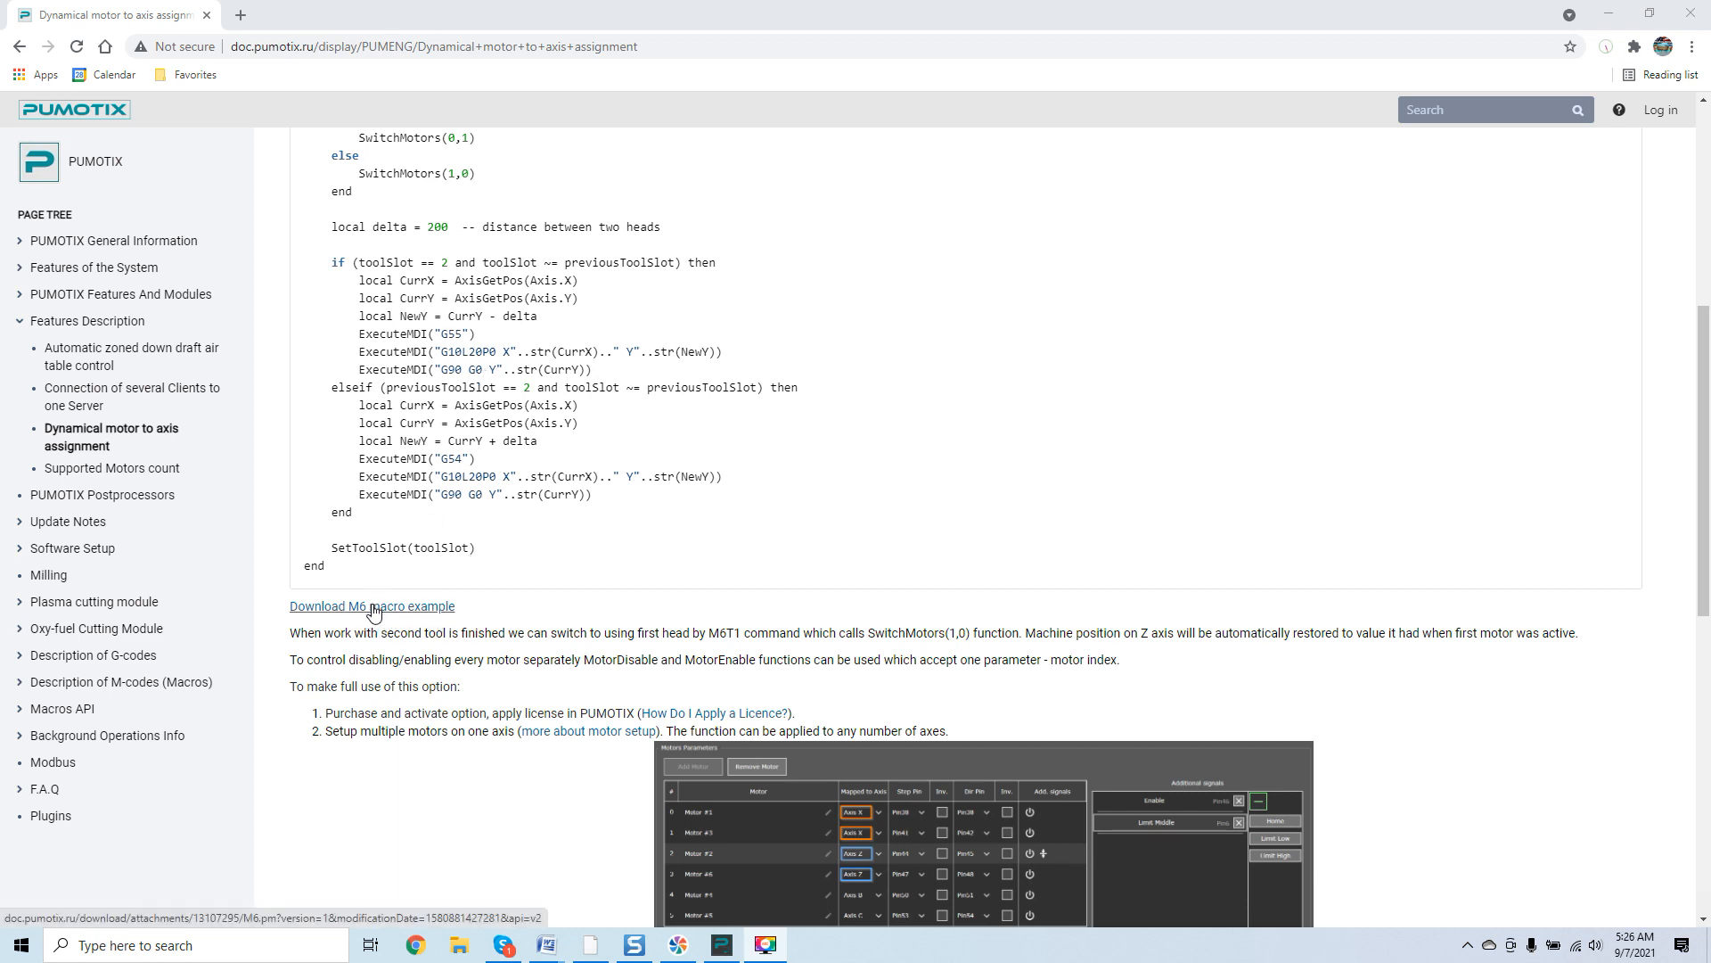
{"action": "scroll", "coordinate": [490, 462], "scroll_direction": "down", "scroll_amount": 1}
{"action": "scroll", "coordinate": [490, 462], "scroll_direction": "down", "scroll_amount": 2}
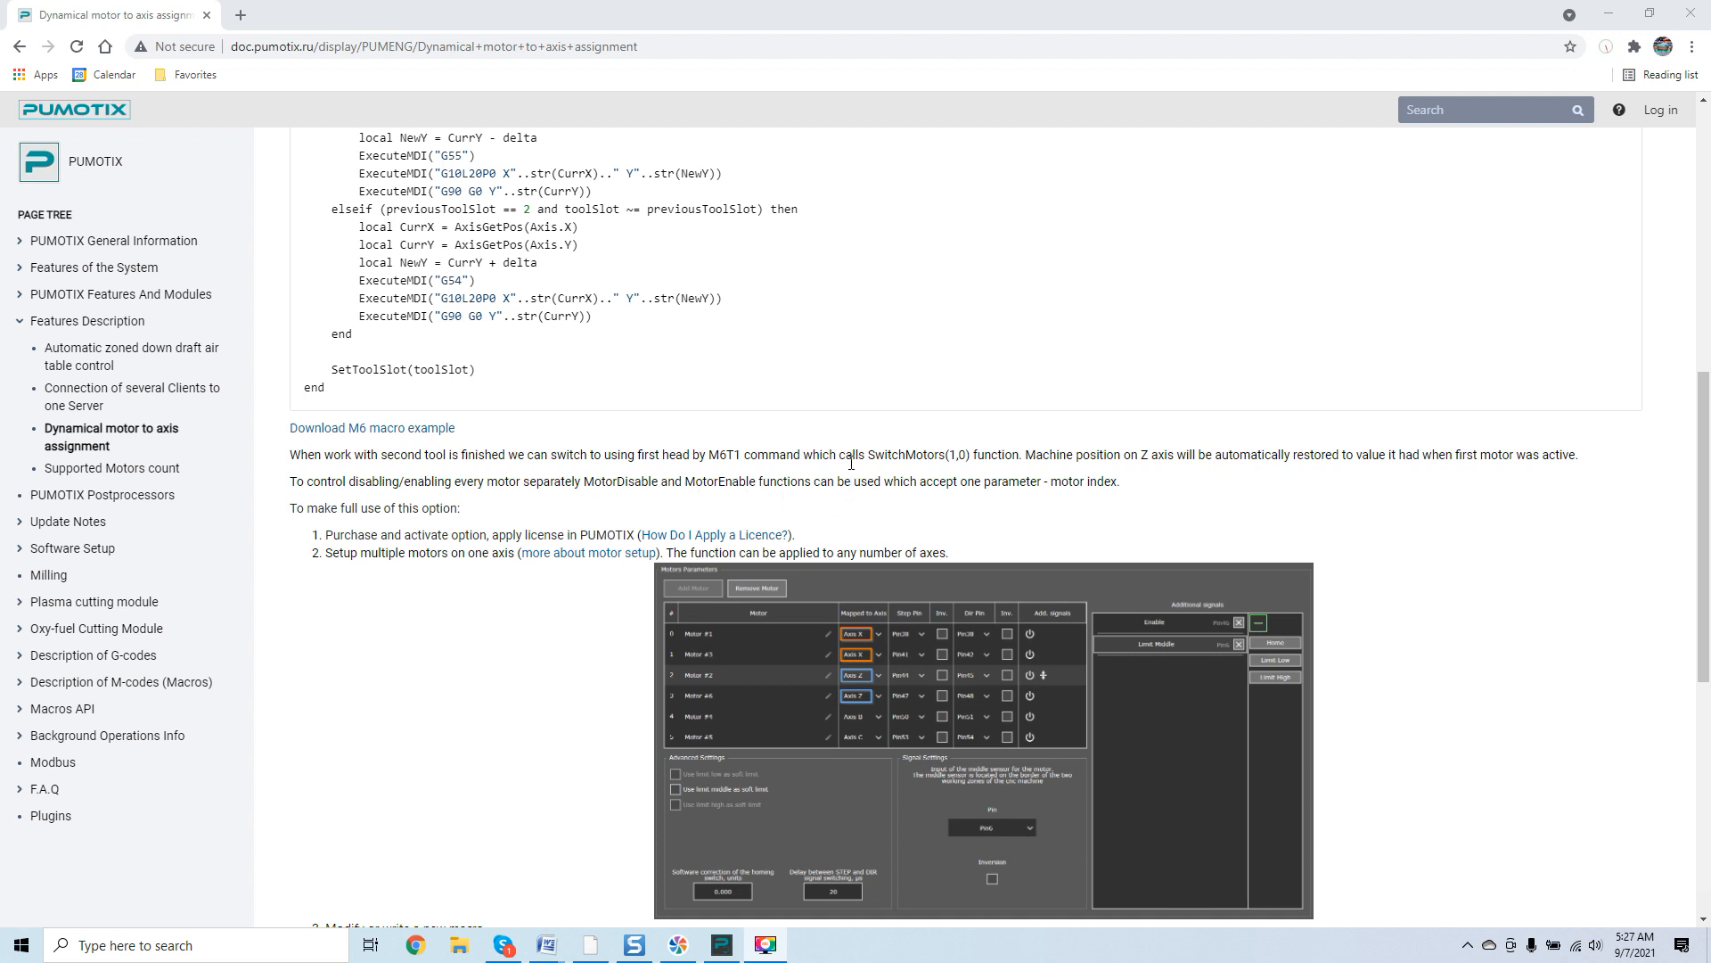
{"action": "scroll", "coordinate": [860, 437], "scroll_direction": "down", "scroll_amount": 1}
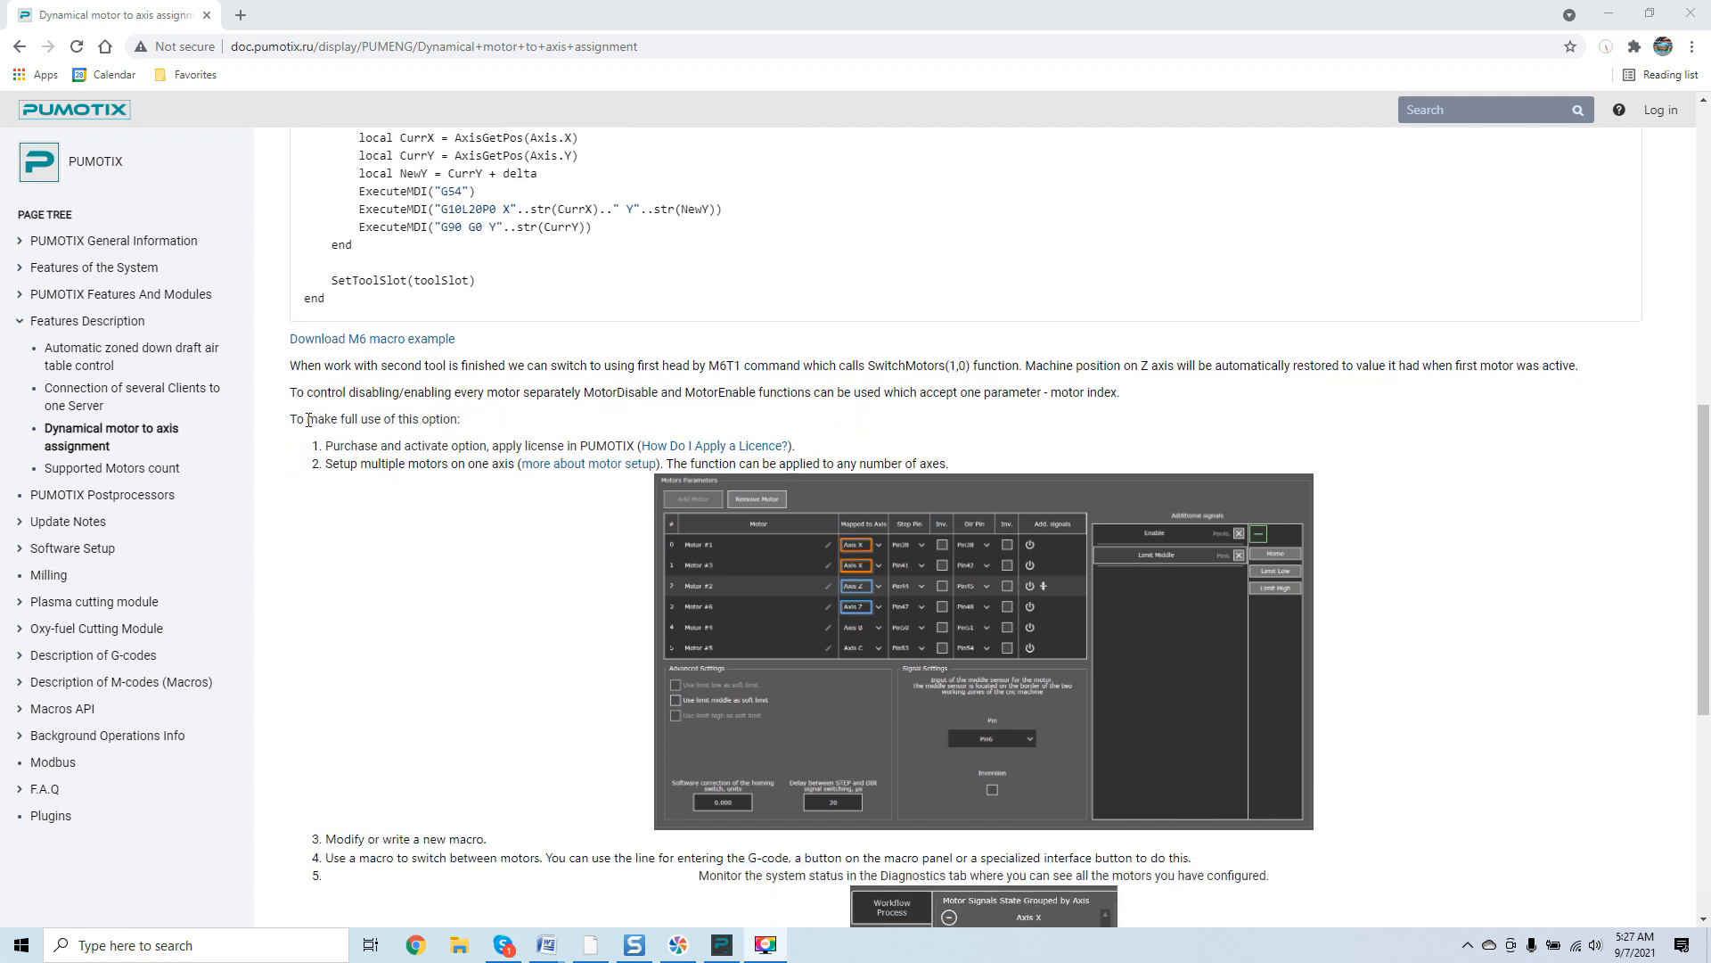
{"action": "scroll", "coordinate": [468, 413], "scroll_direction": "down", "scroll_amount": 2}
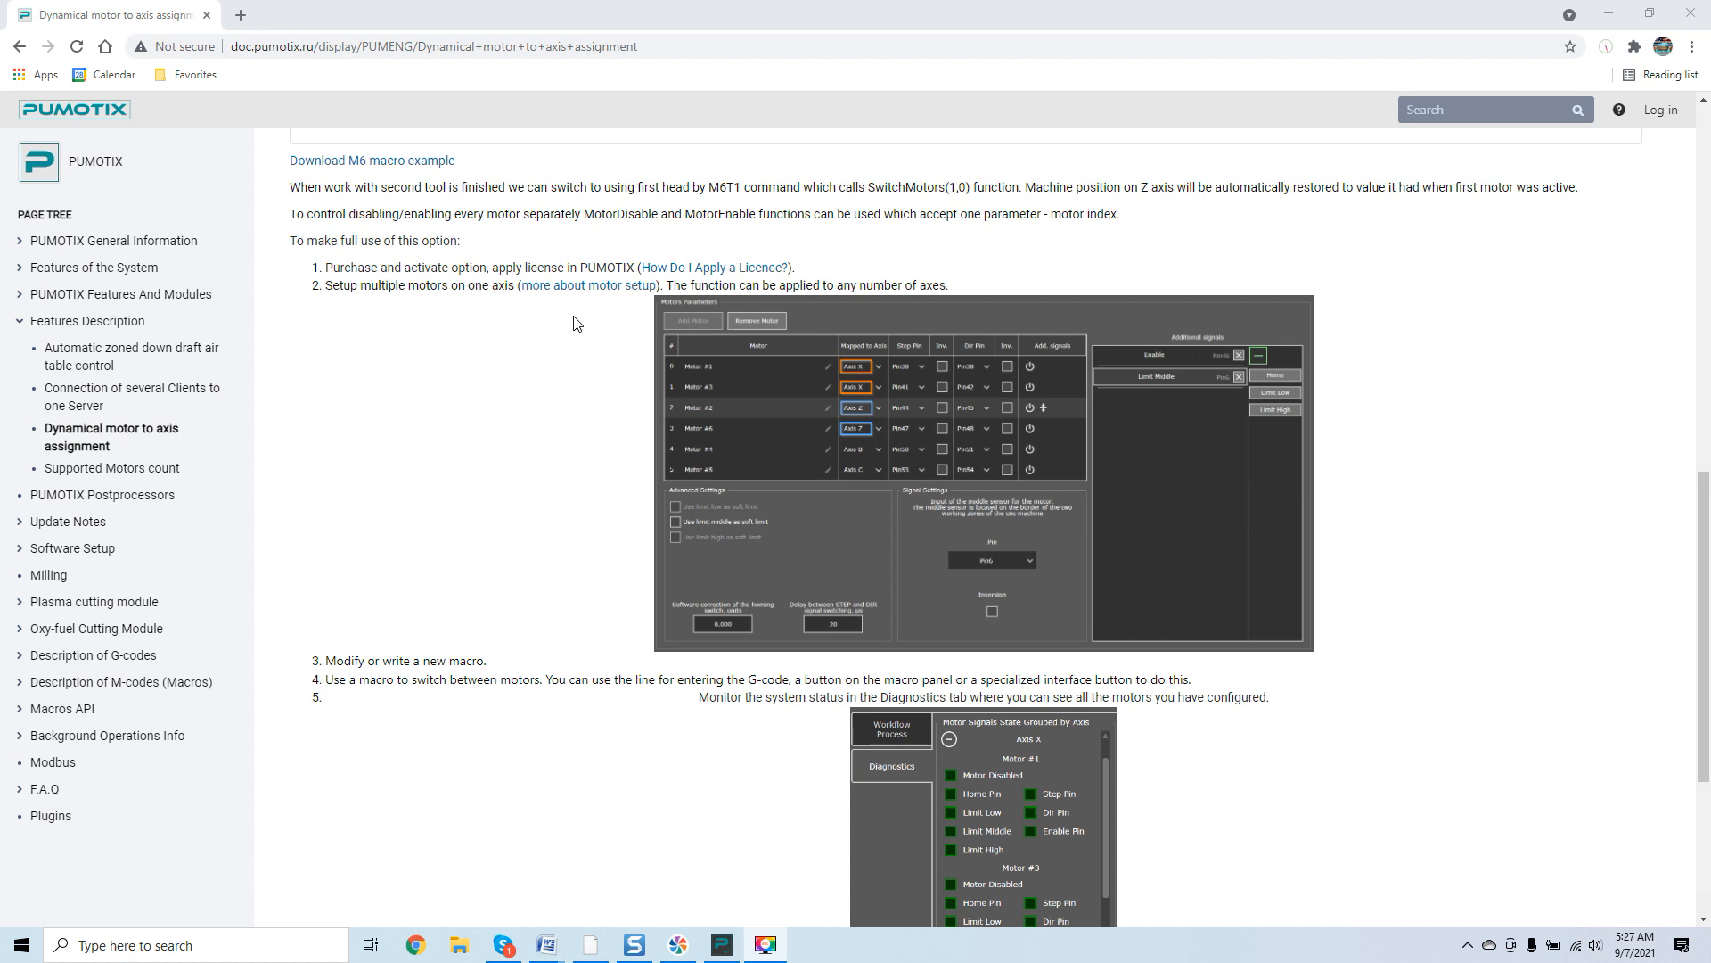
{"action": "scroll", "coordinate": [524, 674], "scroll_direction": "down", "scroll_amount": 1}
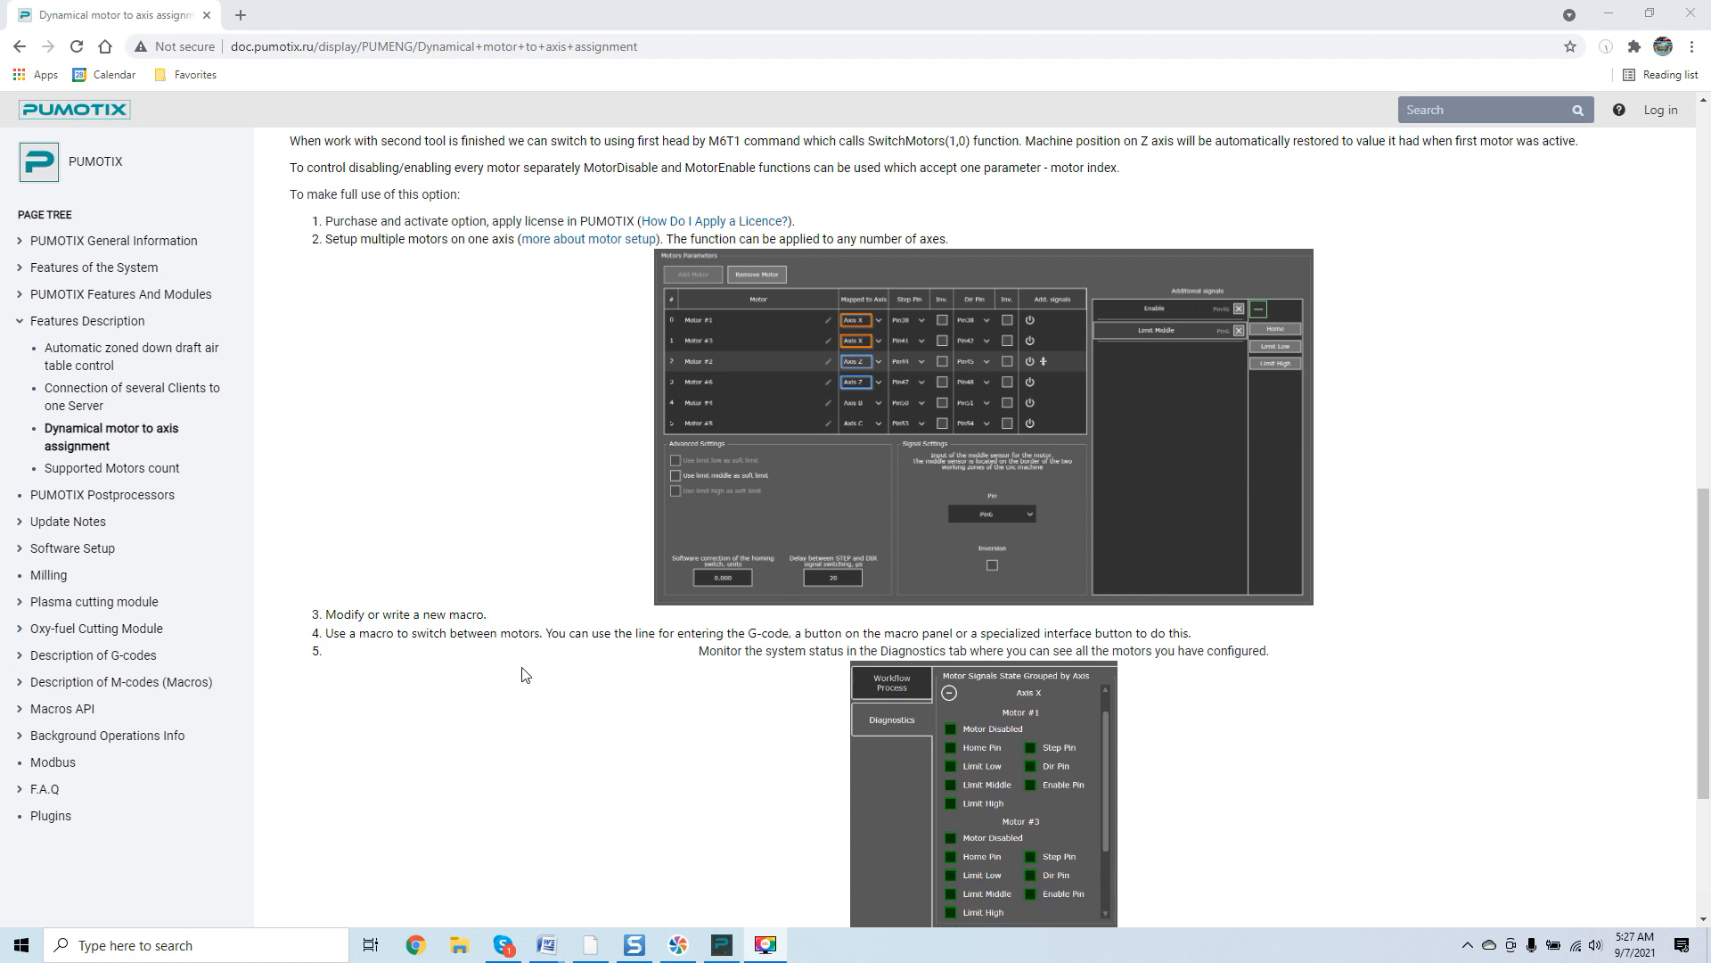
{"action": "scroll", "coordinate": [524, 675], "scroll_direction": "down", "scroll_amount": 1}
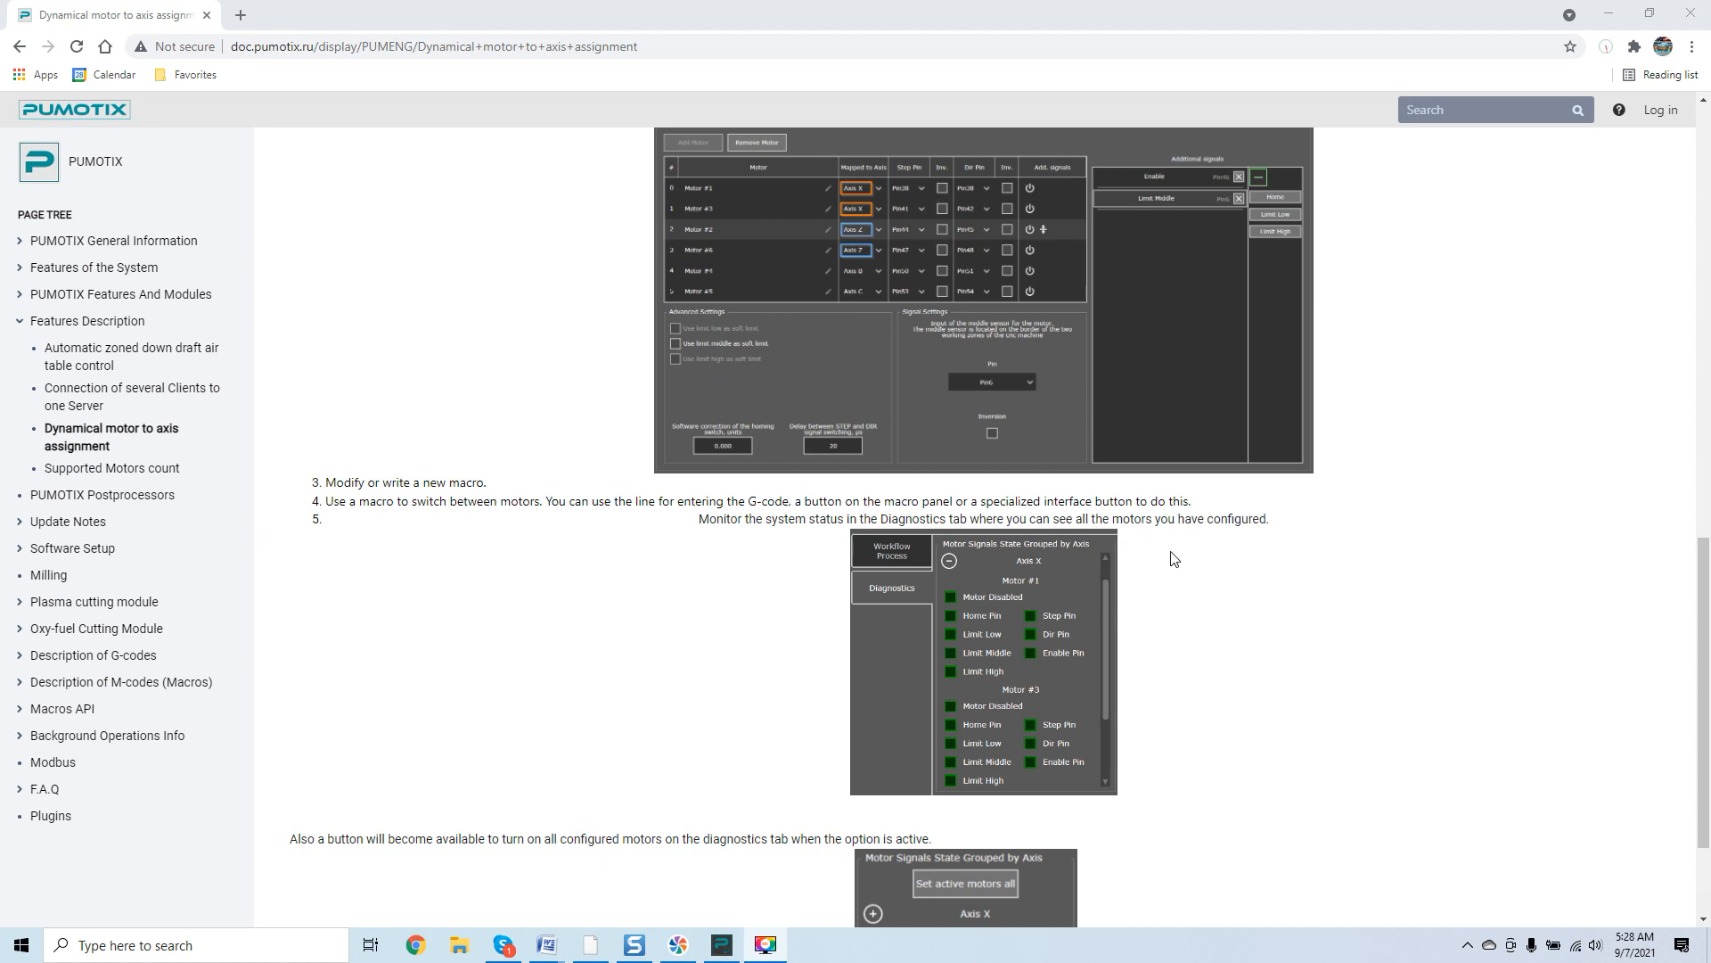
{"action": "scroll", "coordinate": [1114, 553], "scroll_direction": "down", "scroll_amount": 1}
Open the page's diagnostics and motor parameter screenshots in the image viewer, browse between them, and close the viewer.
{"action": "left_click", "coordinate": [960, 582]}
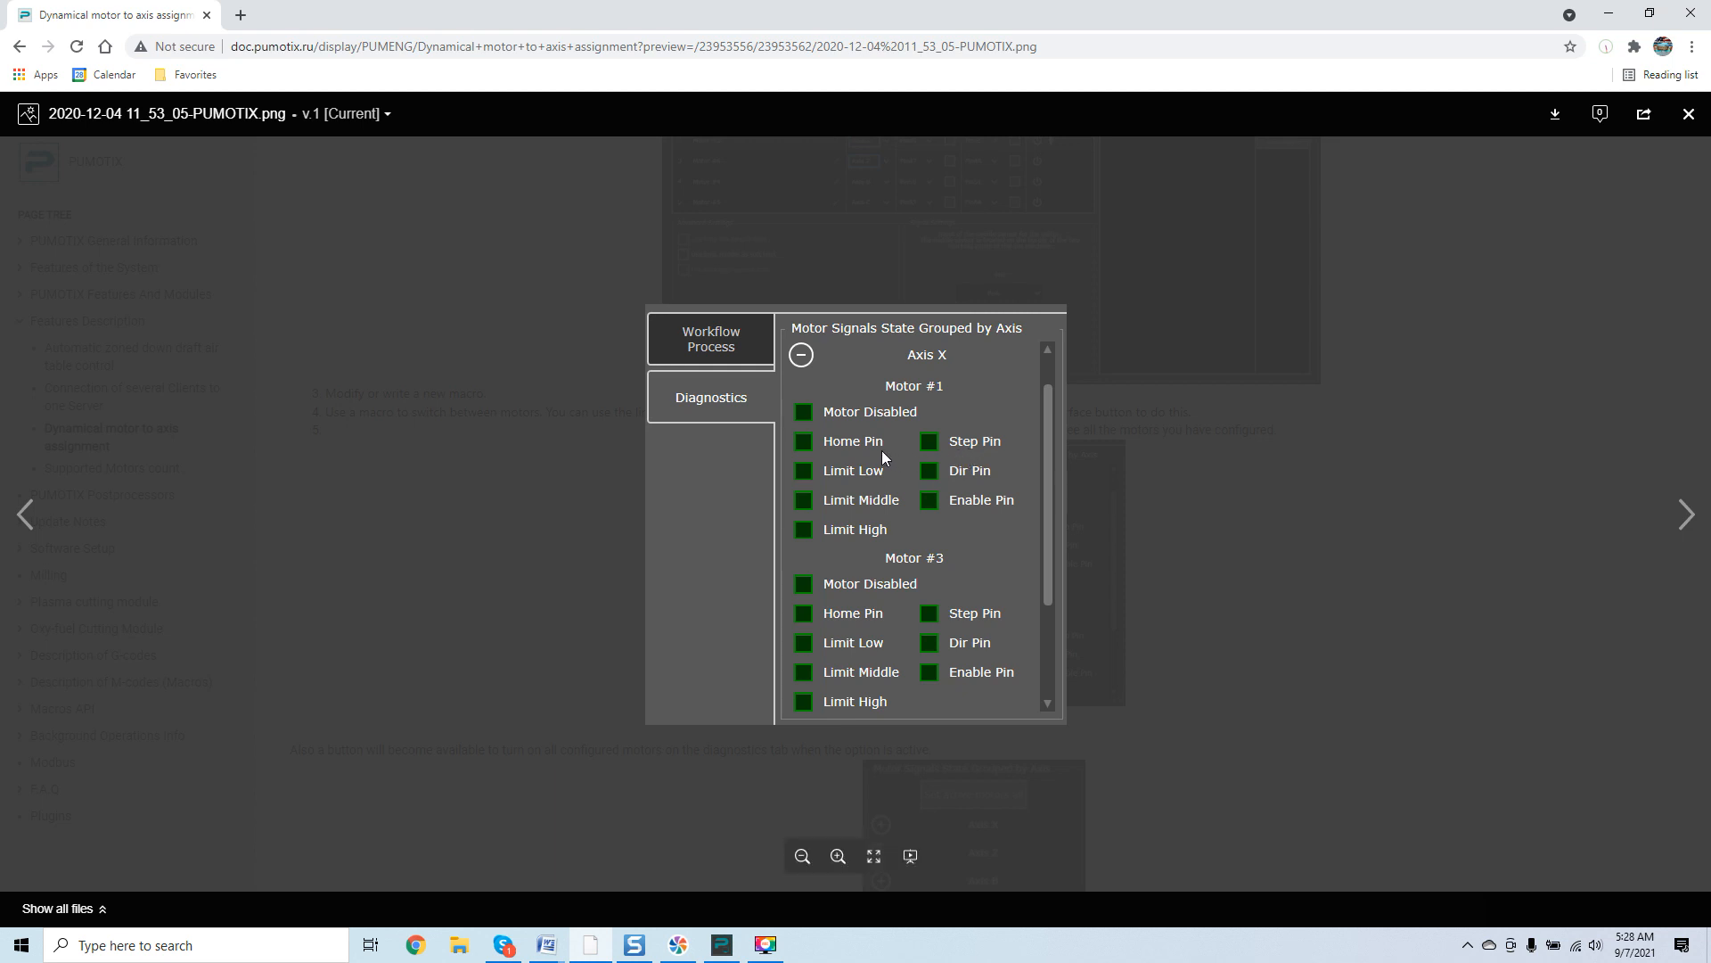
{"action": "left_click", "coordinate": [25, 514]}
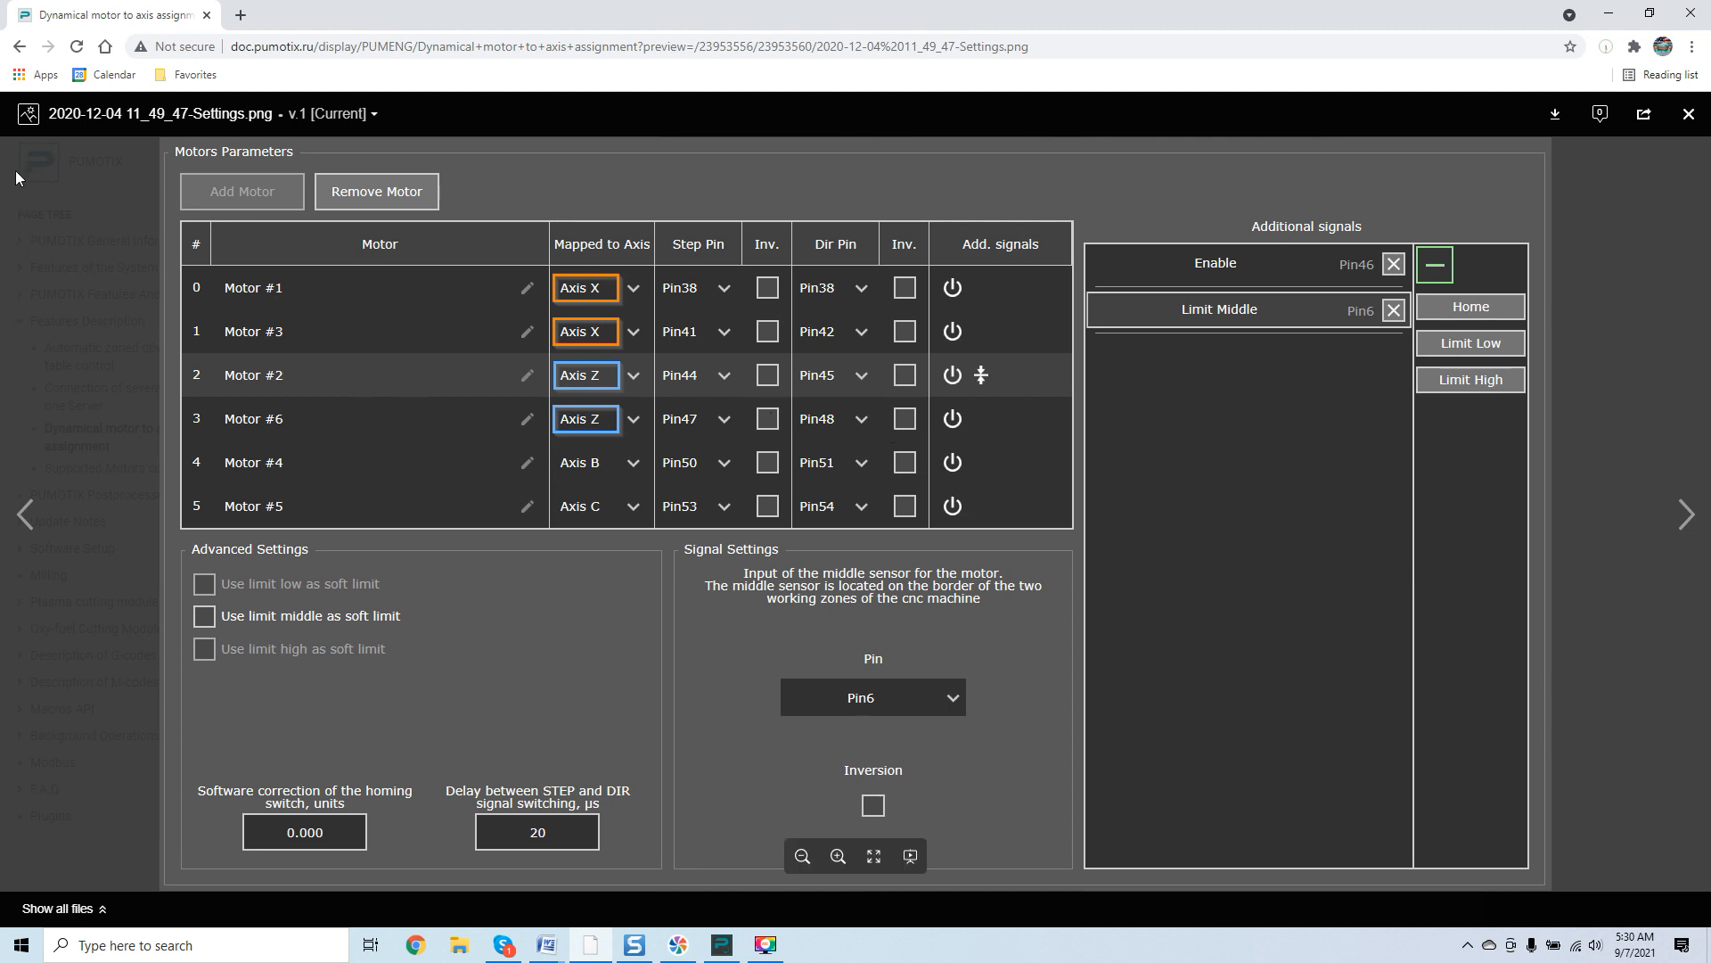
{"action": "left_click", "coordinate": [19, 44]}
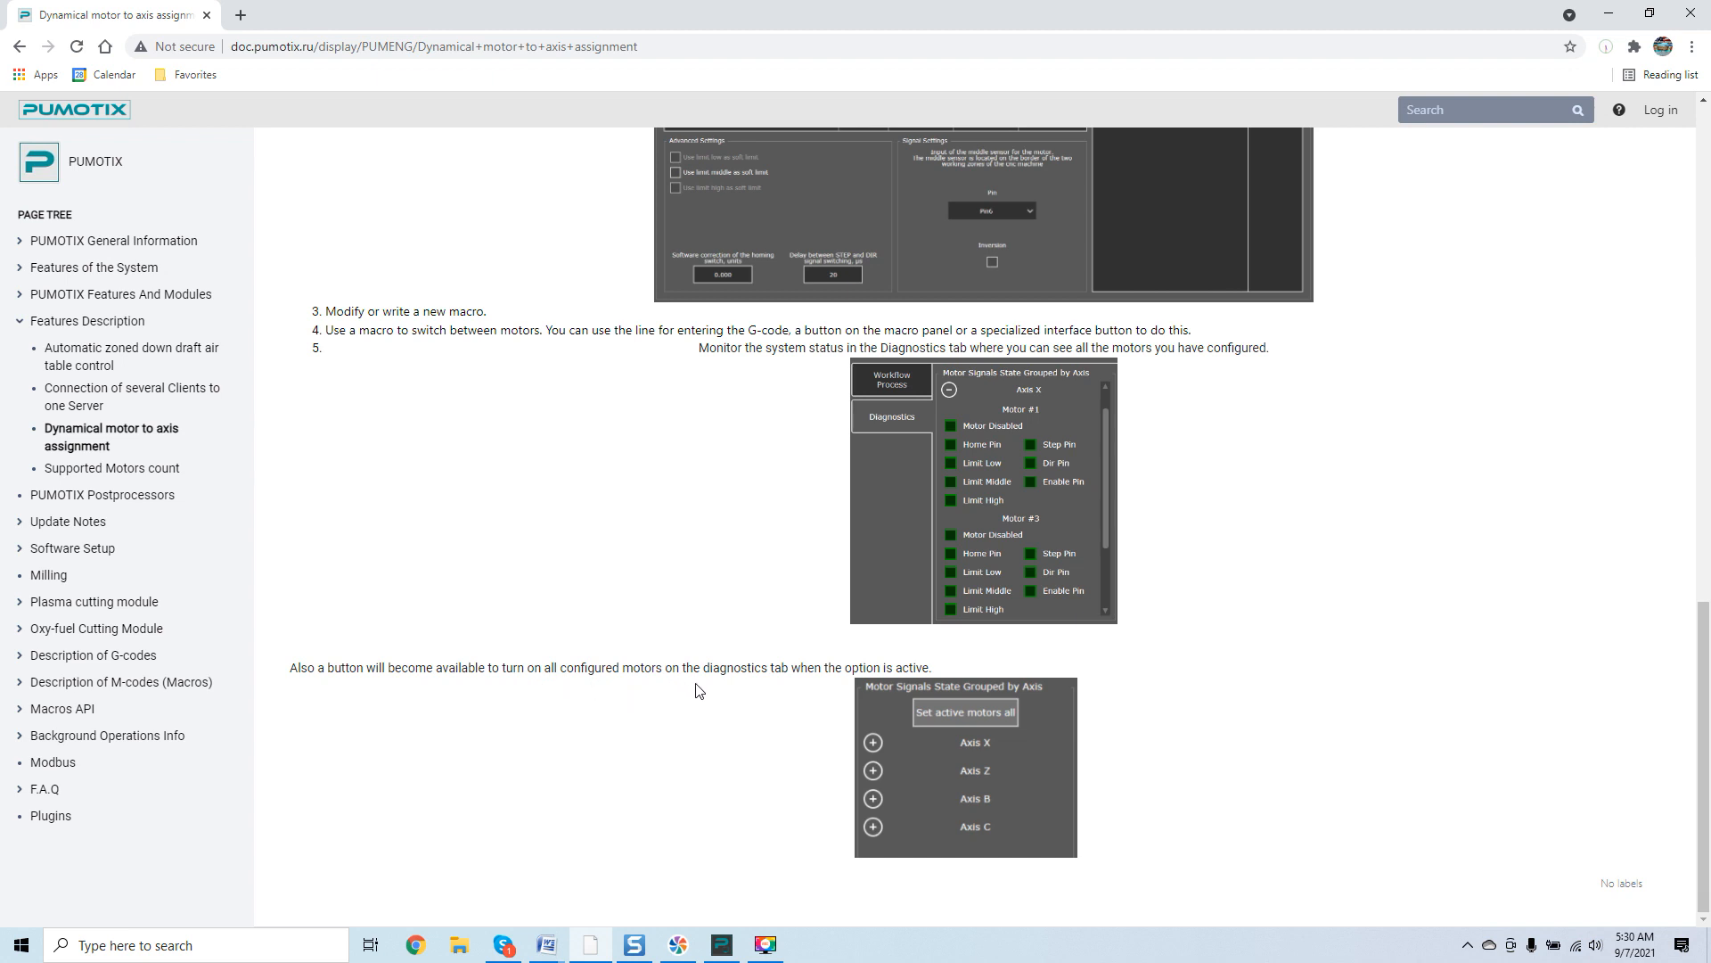
{"action": "left_click", "coordinate": [957, 734]}
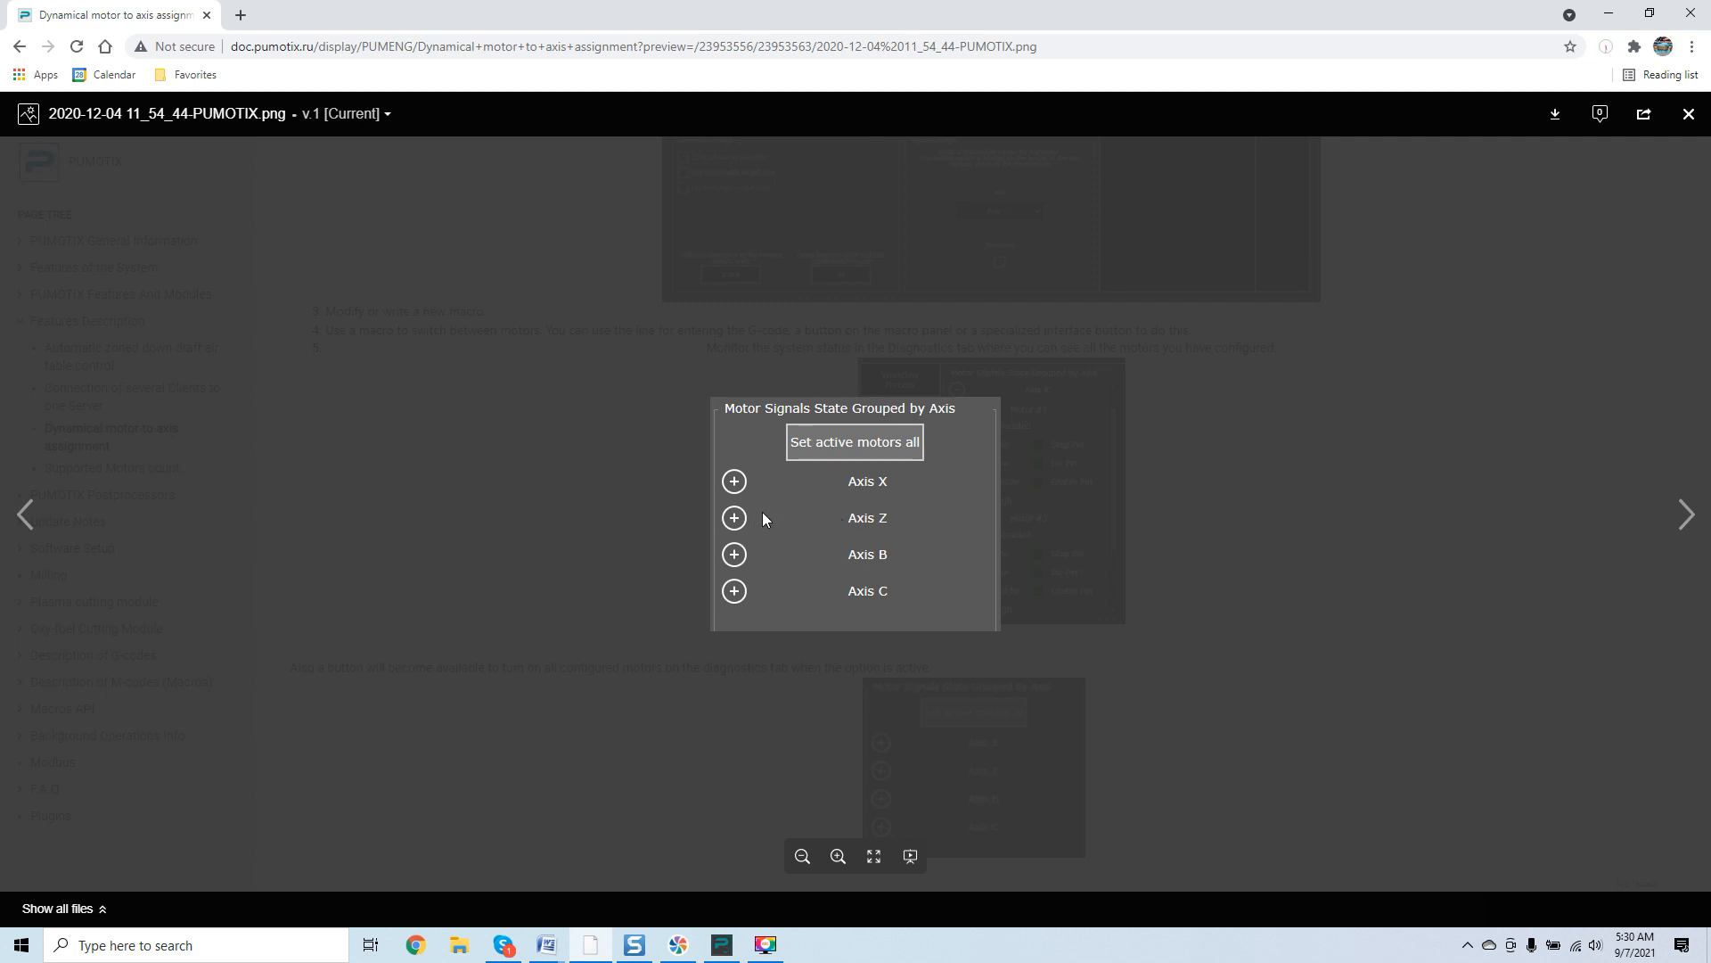
{"action": "left_click", "coordinate": [271, 428]}
{"action": "left_click", "coordinate": [942, 528]}
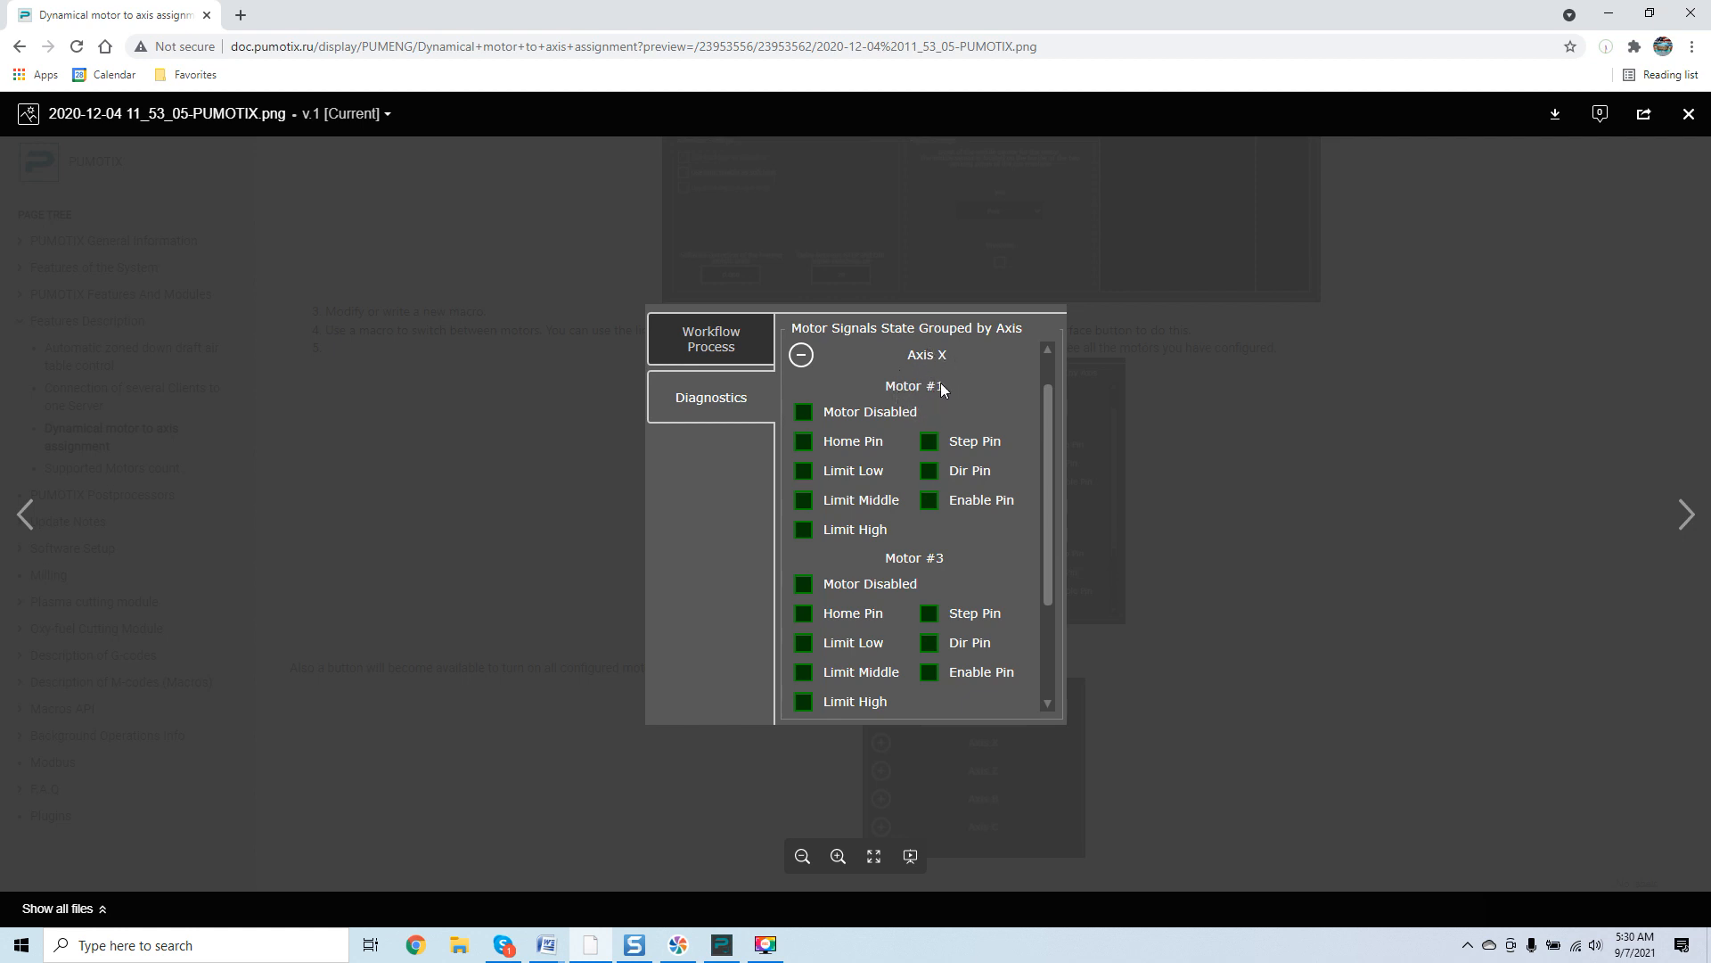
{"action": "left_click", "coordinate": [25, 514]}
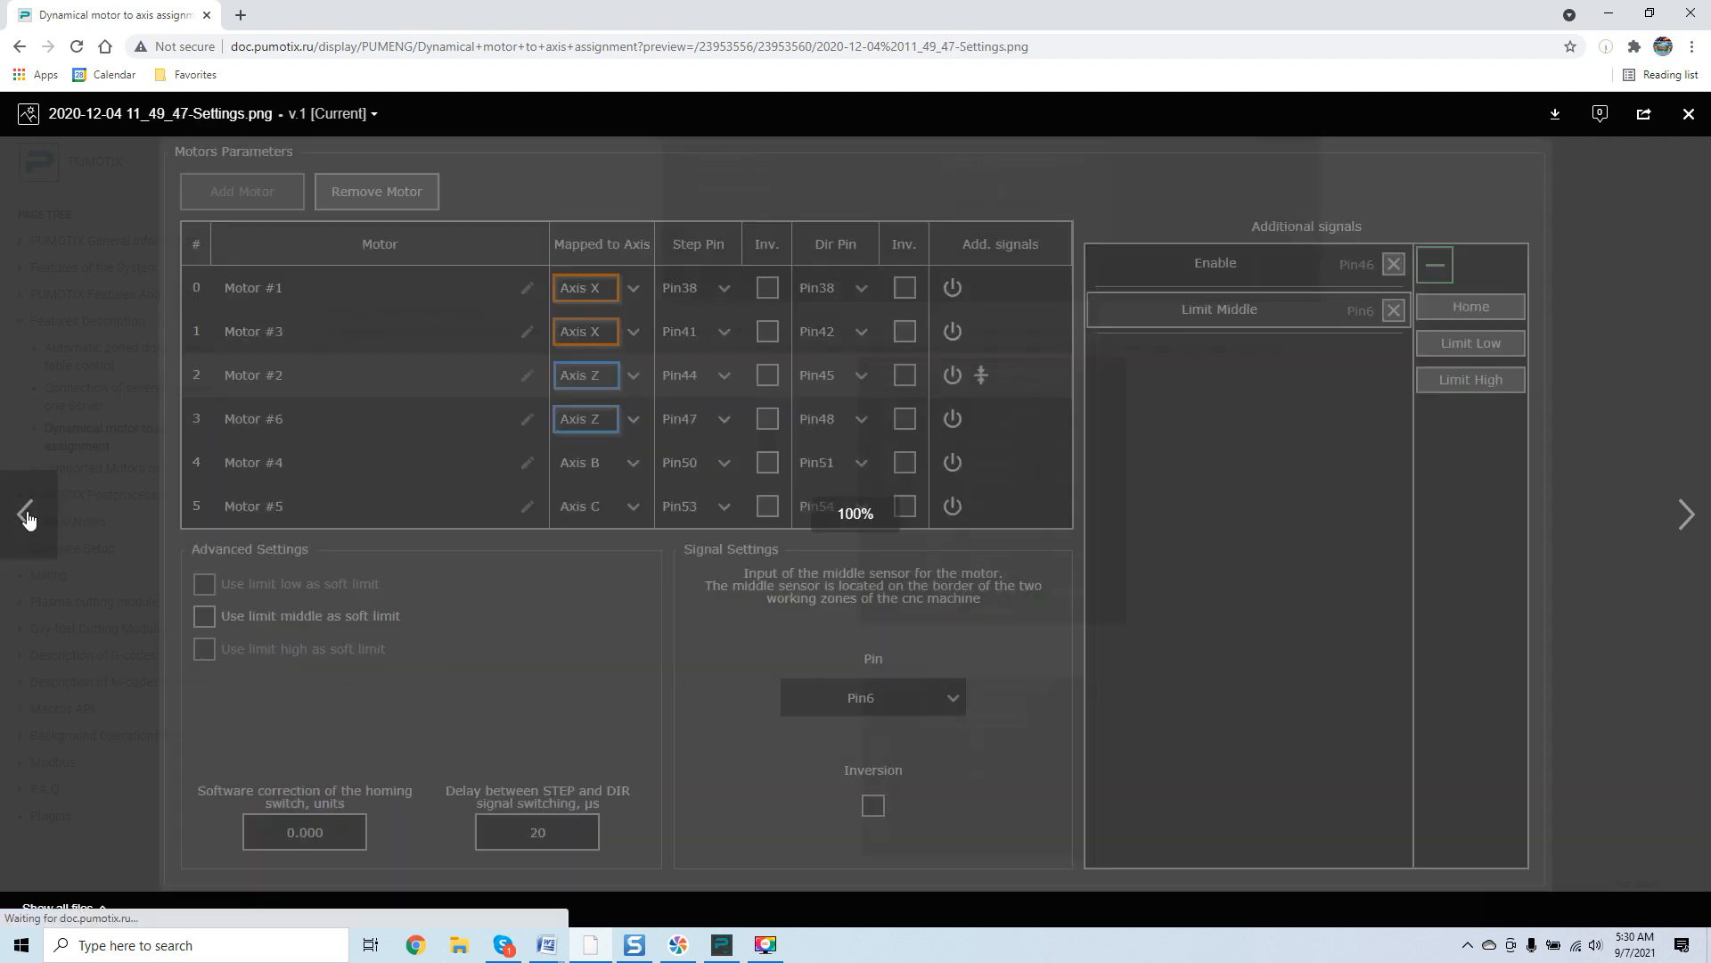
{"action": "left_click", "coordinate": [111, 380]}
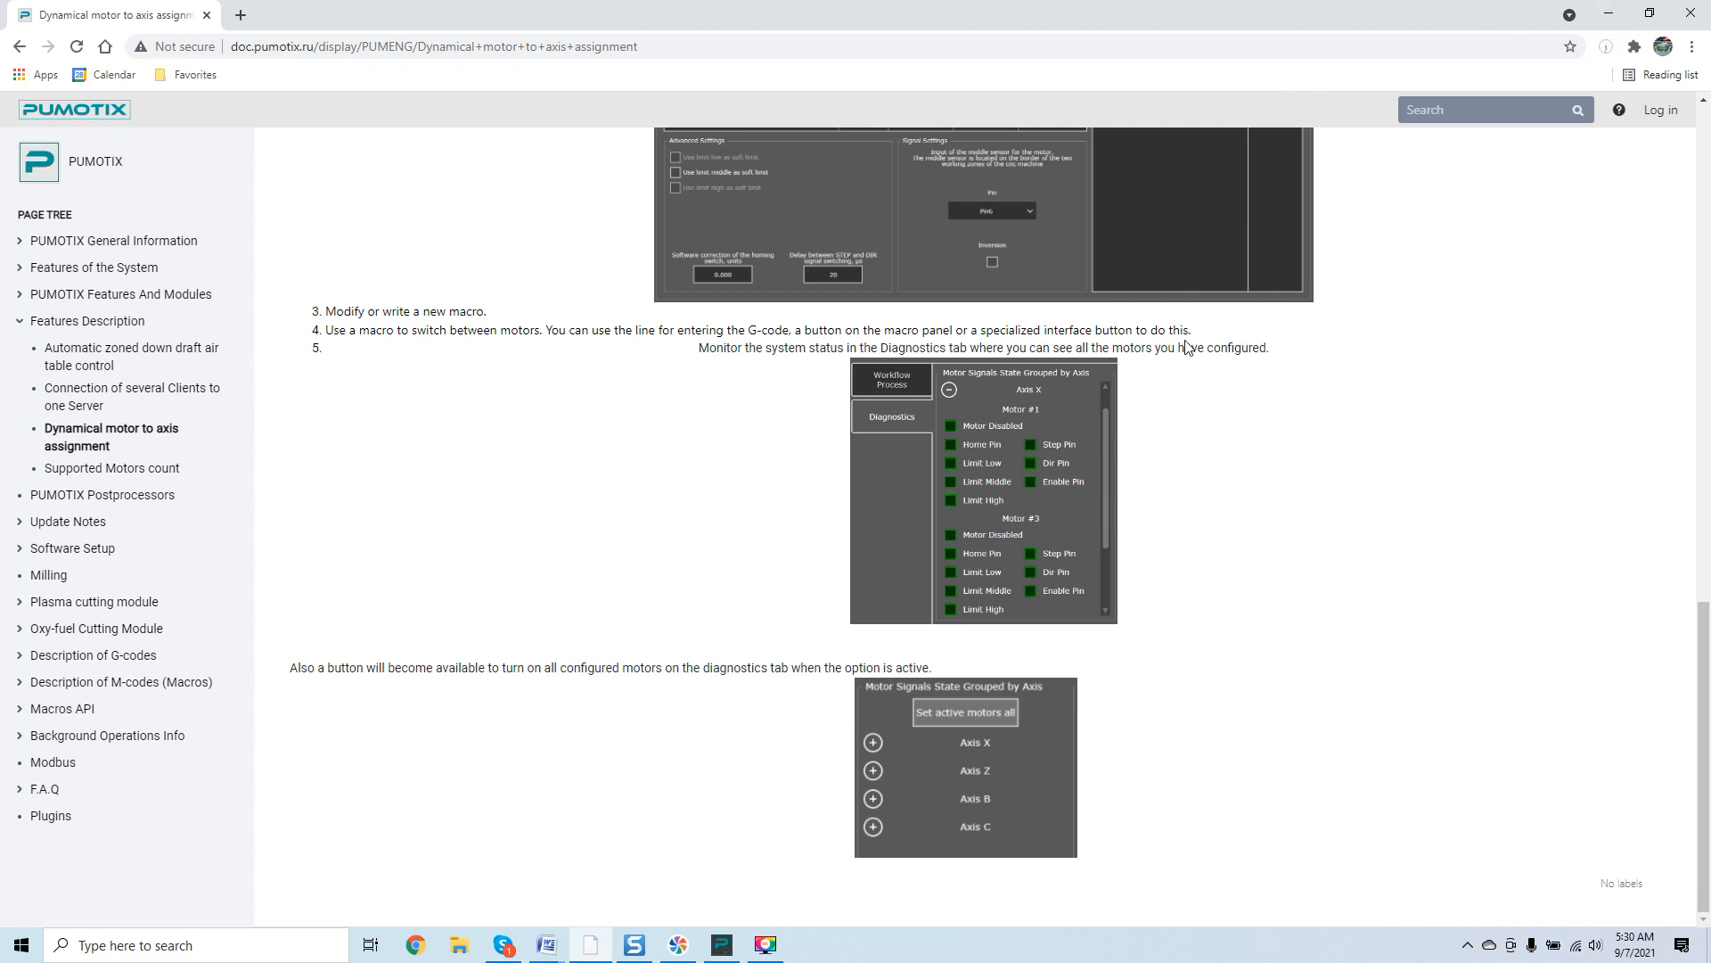
Follow the link to the Motors setup documentation page and view its Motors tab and main parameter screenshots.
{"action": "scroll", "coordinate": [1139, 417], "scroll_direction": "up", "scroll_amount": 5}
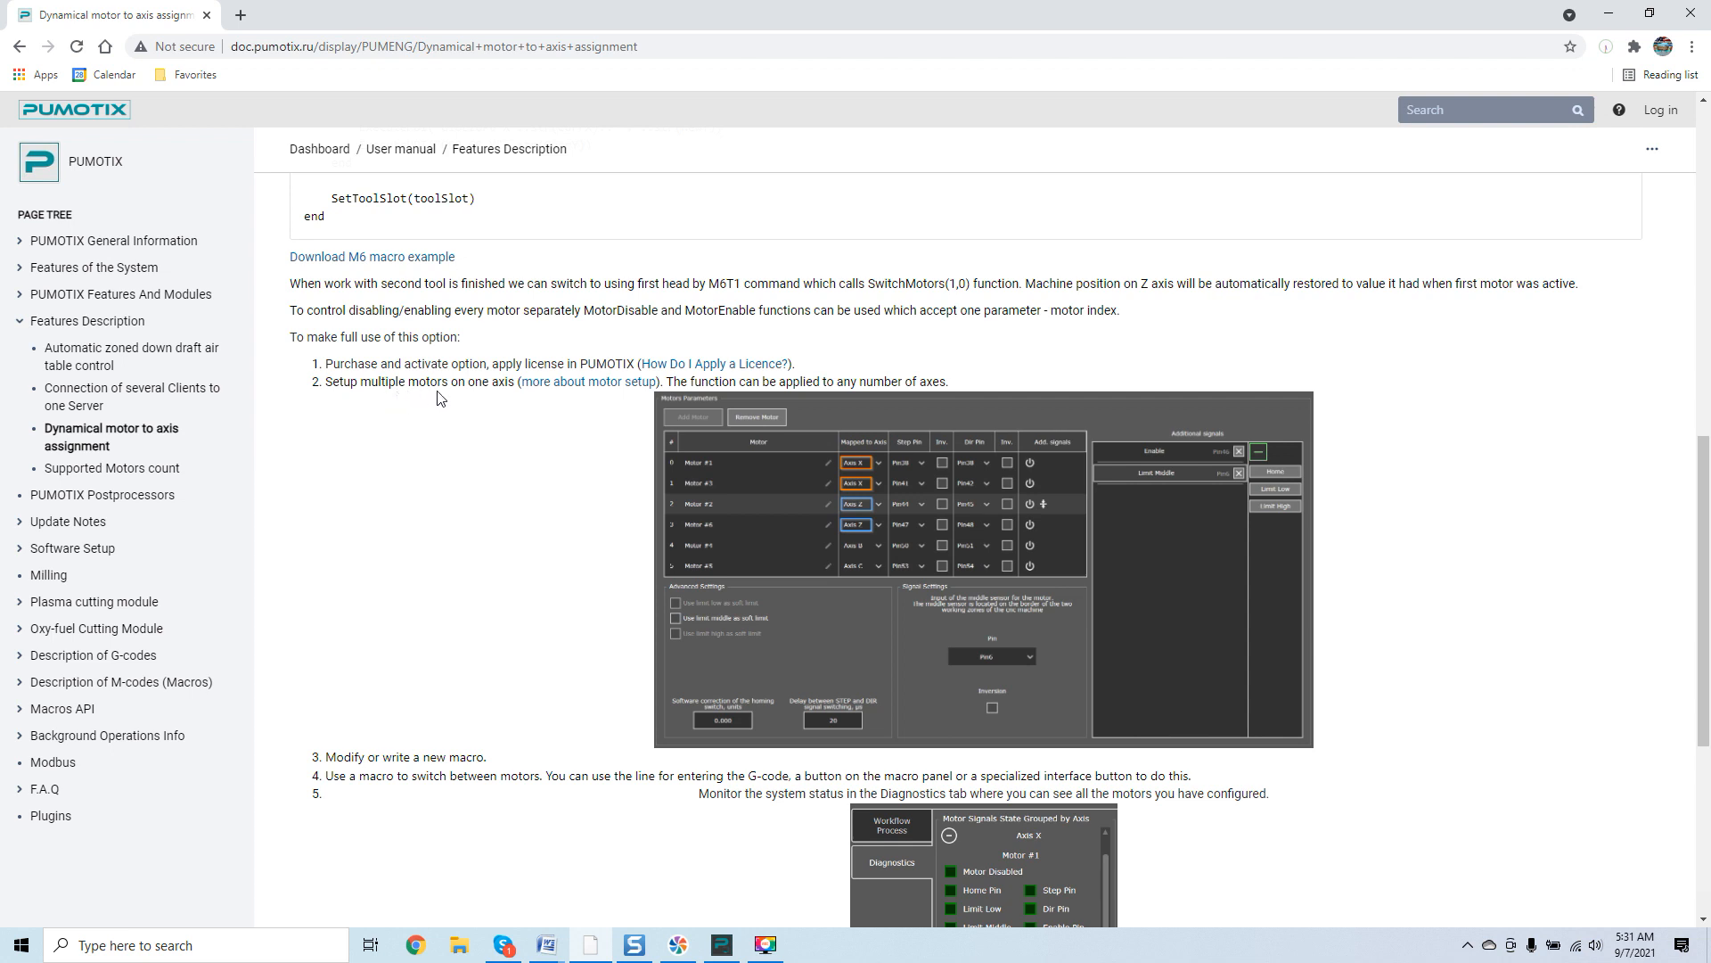
{"action": "left_click", "coordinate": [581, 385]}
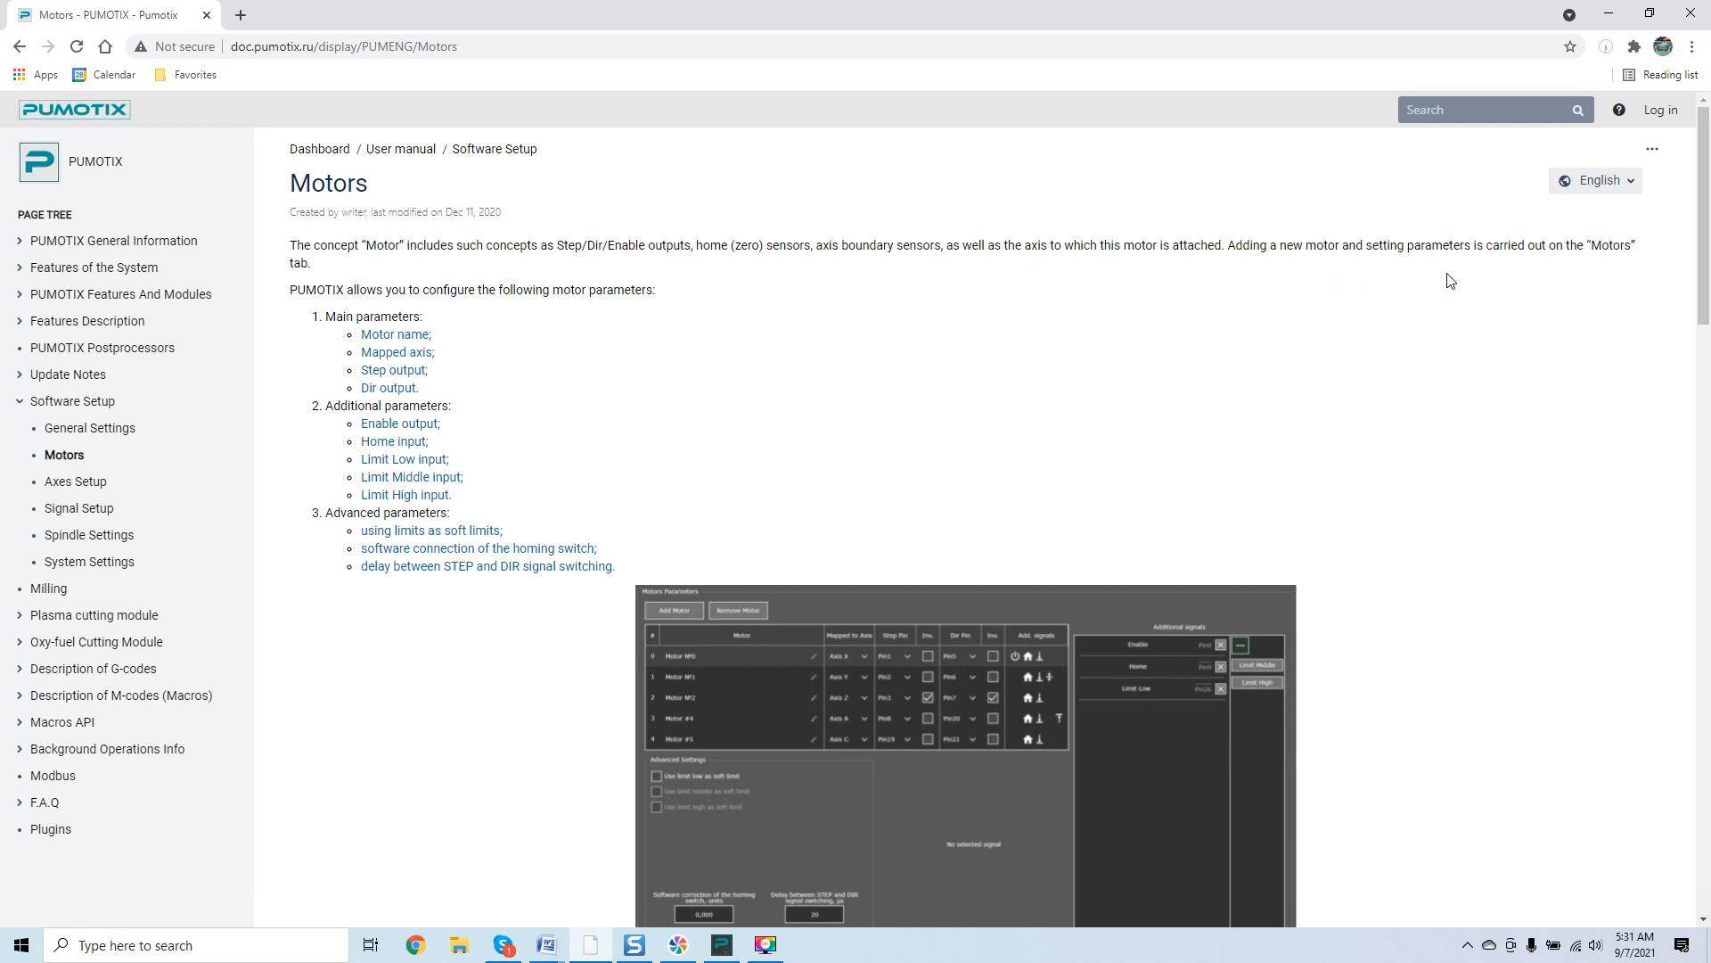
{"action": "scroll", "coordinate": [1382, 299], "scroll_direction": "down", "scroll_amount": 1}
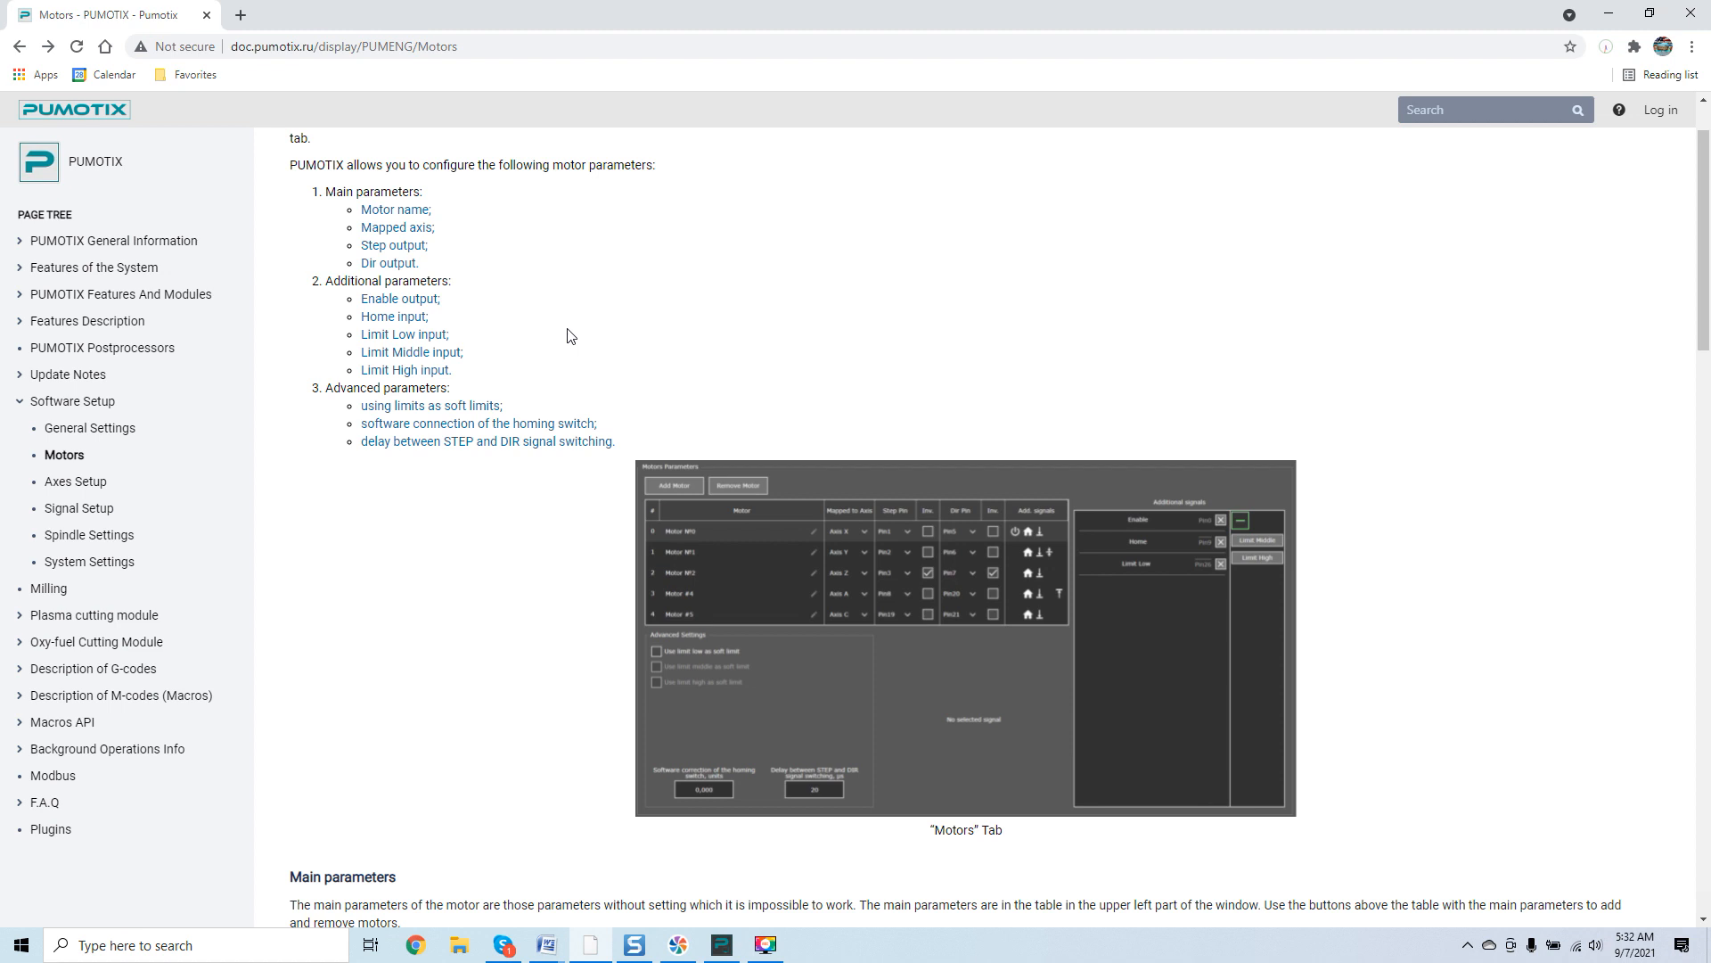
{"action": "scroll", "coordinate": [570, 335], "scroll_direction": "down", "scroll_amount": 2}
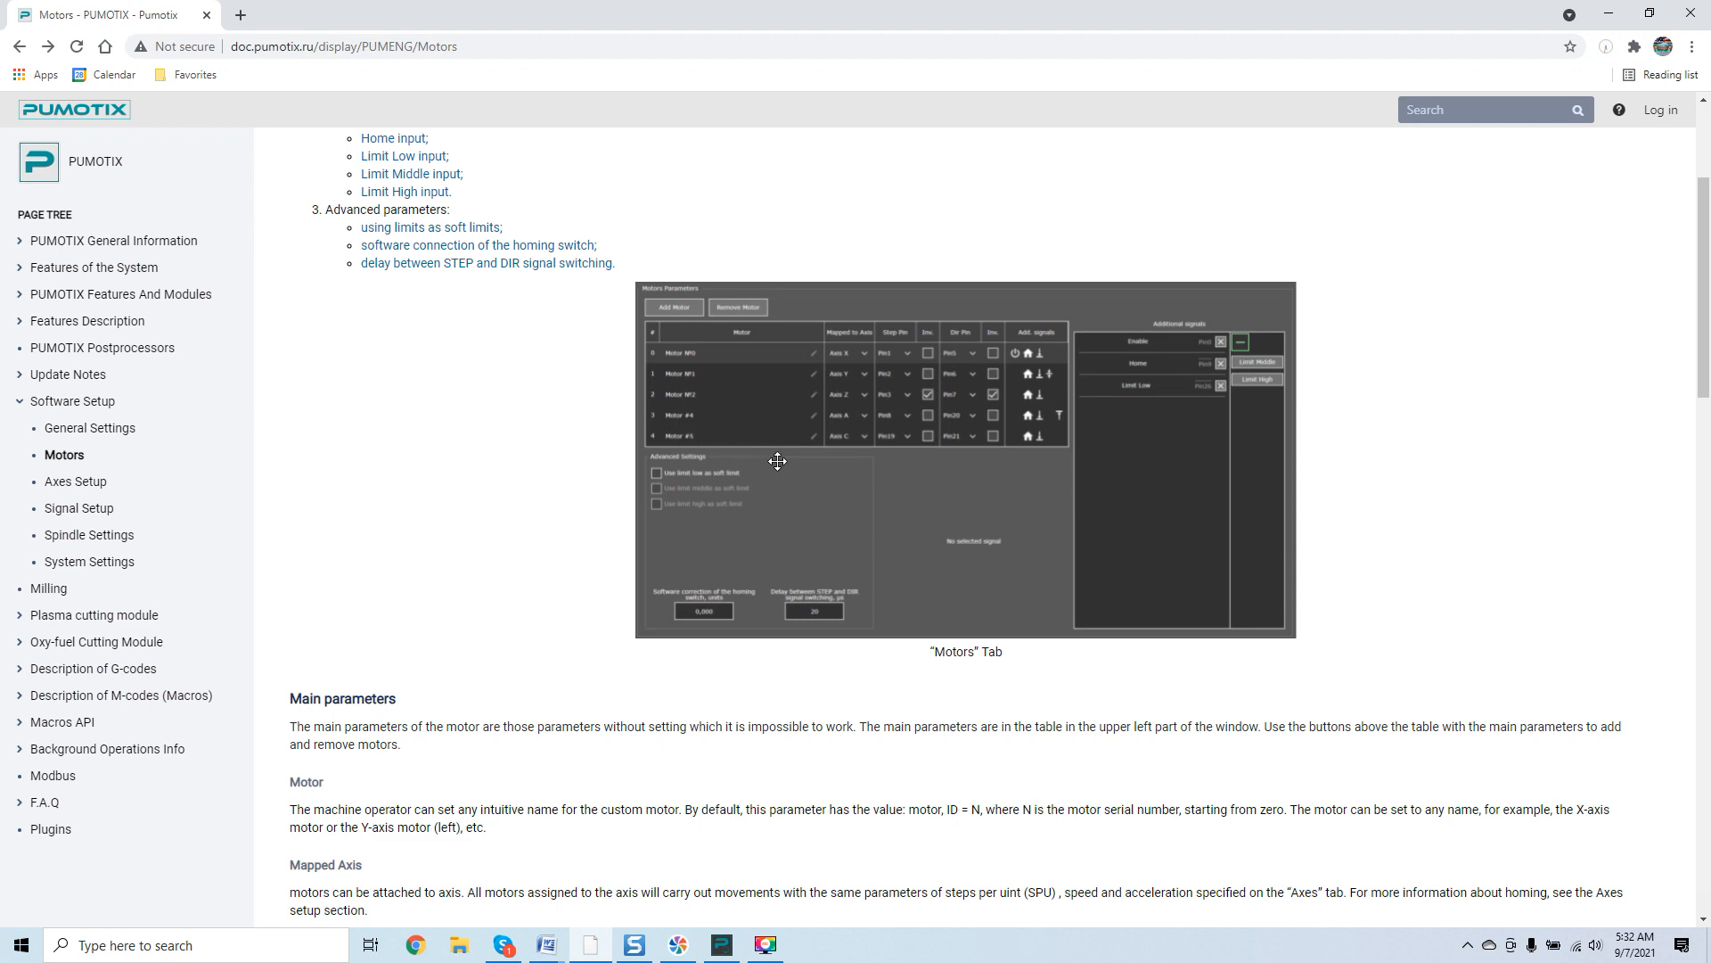
{"action": "left_click", "coordinate": [909, 431]}
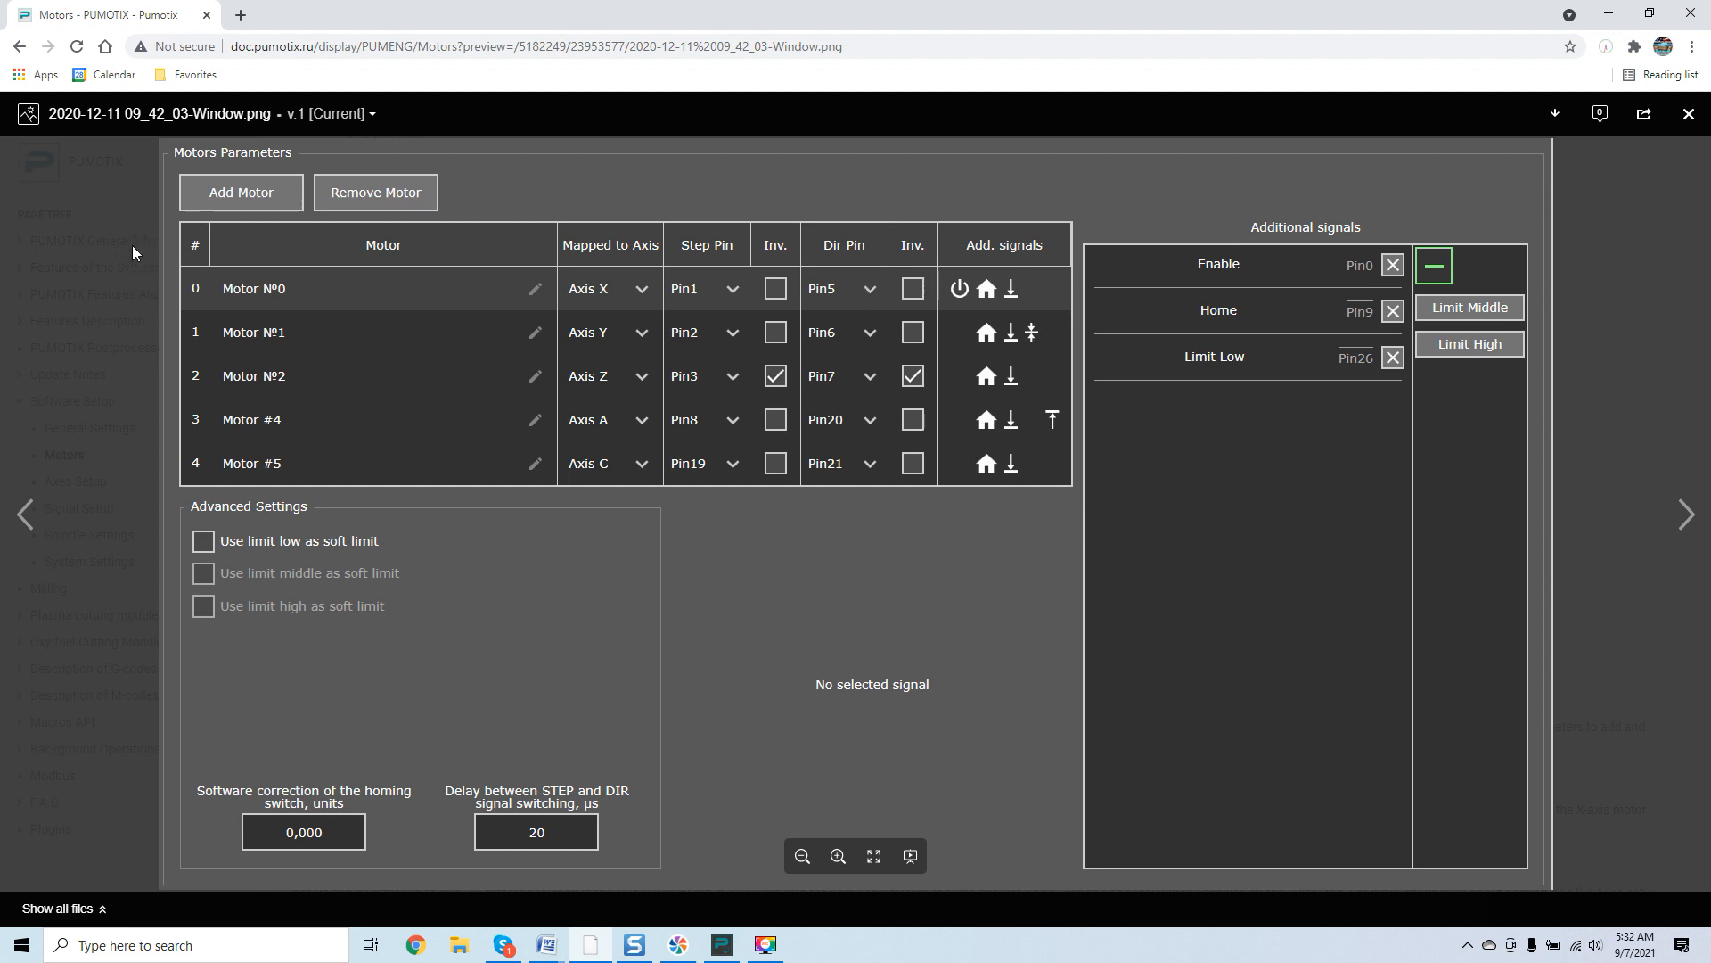
{"action": "left_click", "coordinate": [83, 240]}
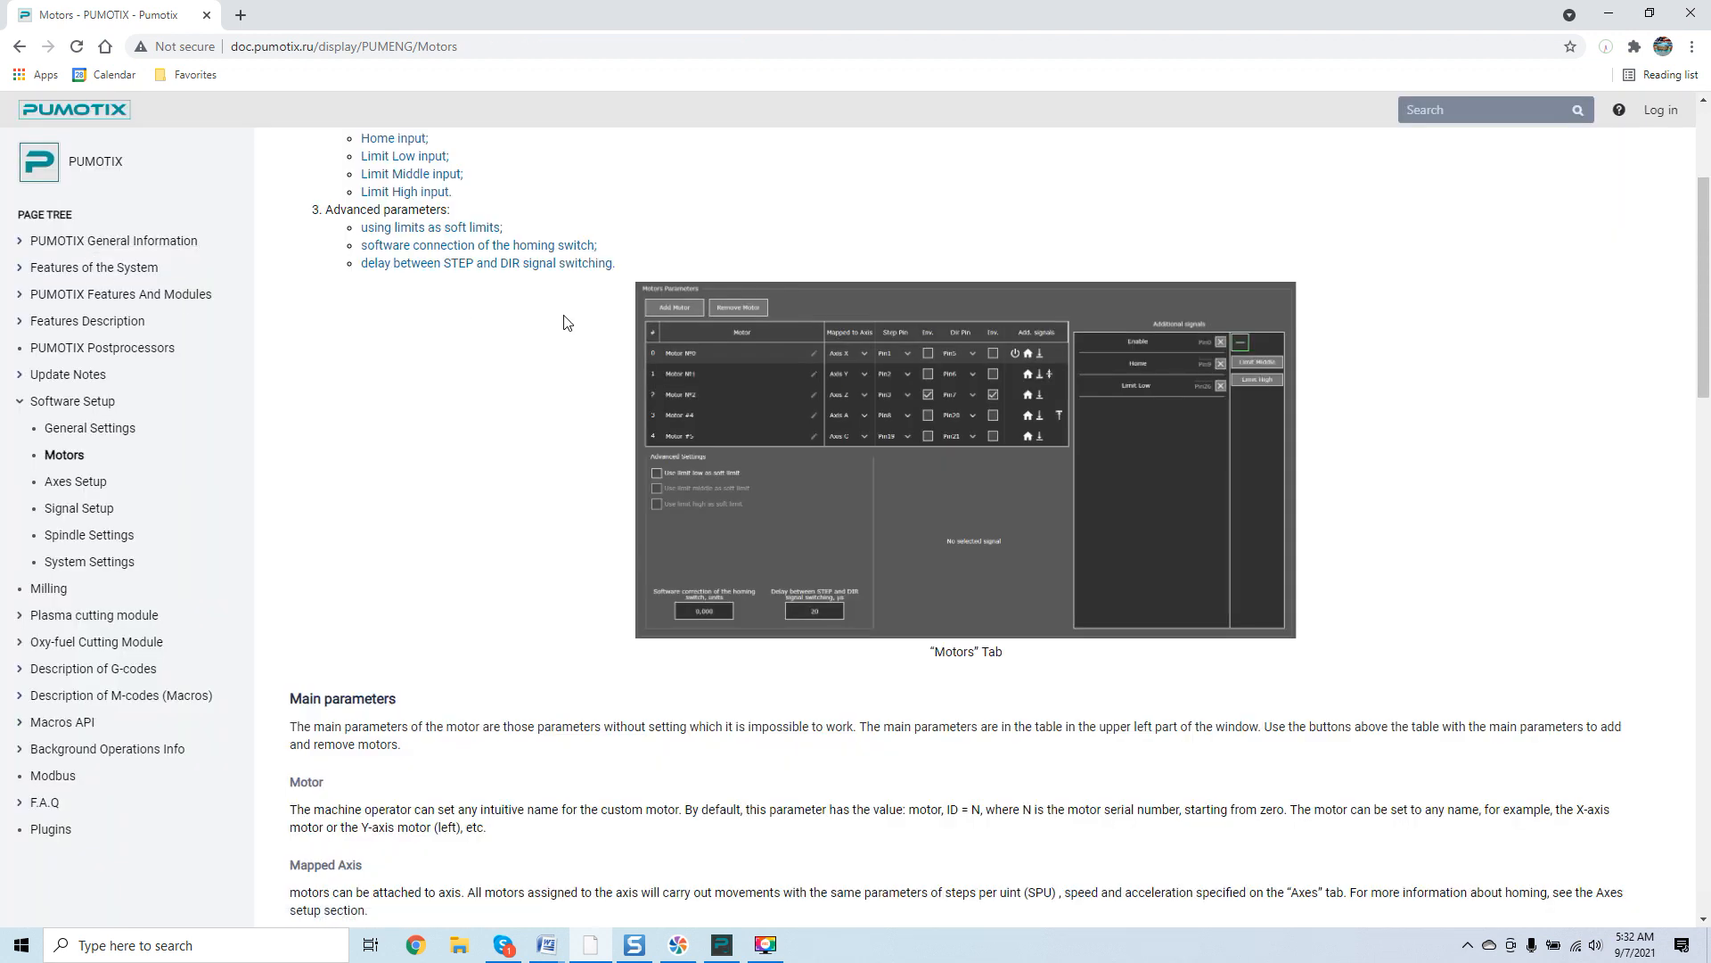
{"action": "scroll", "coordinate": [563, 321], "scroll_direction": "down", "scroll_amount": 6}
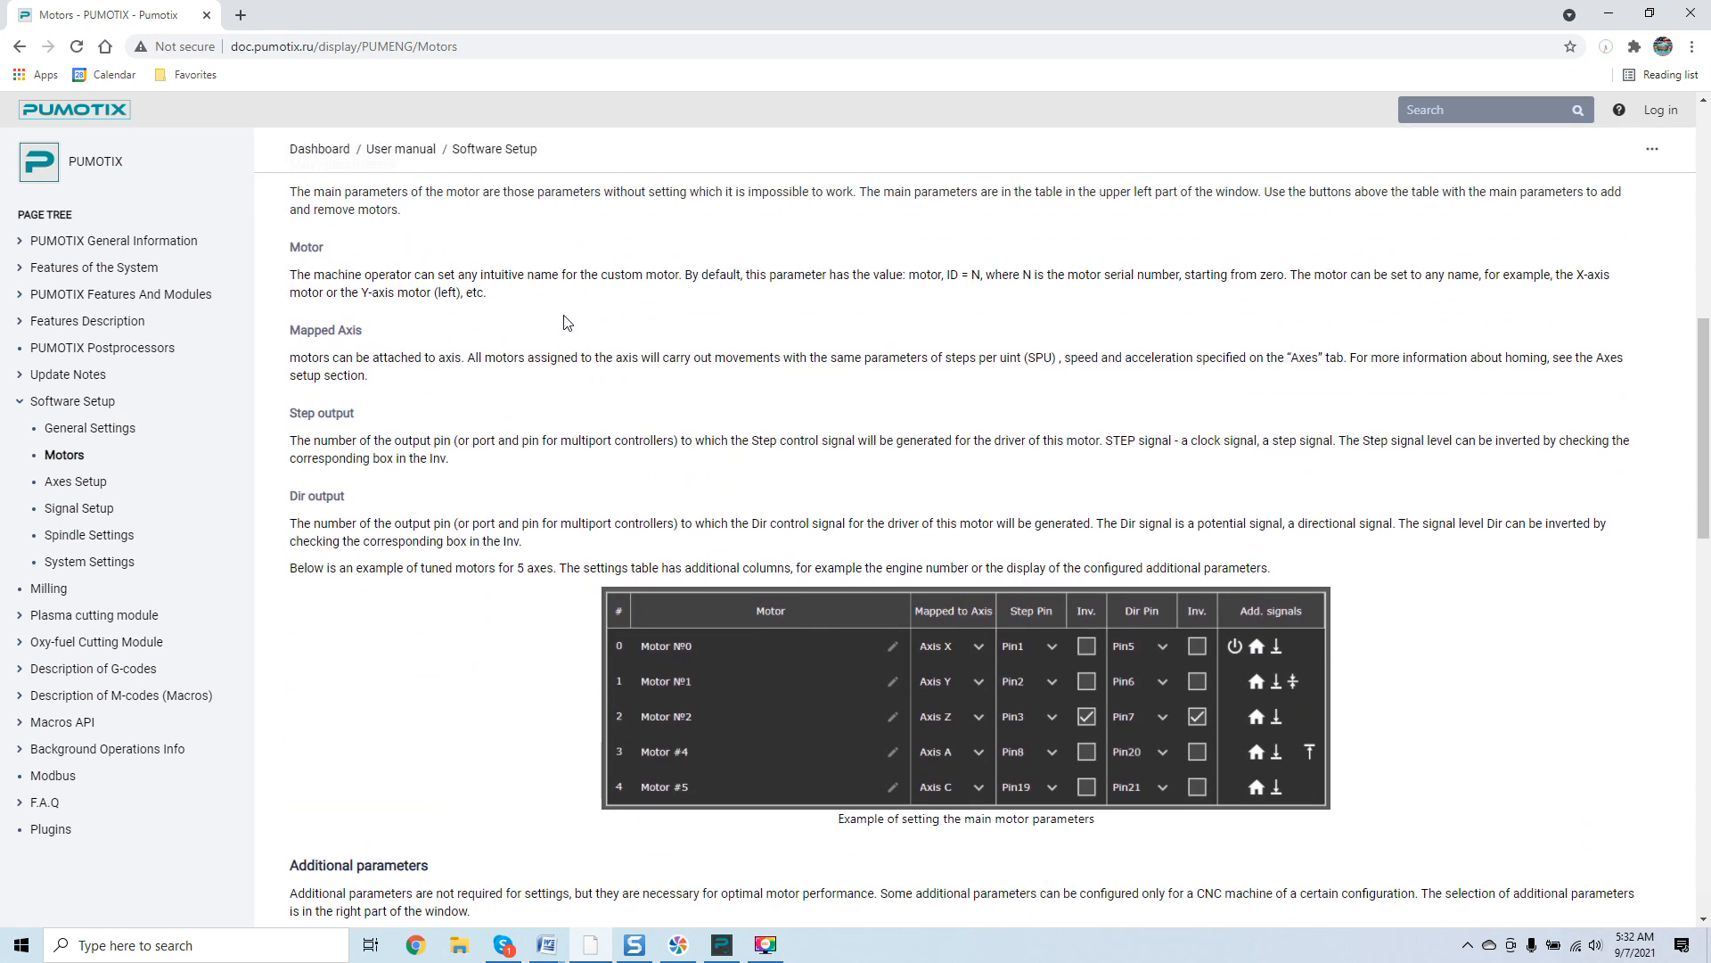
{"action": "scroll", "coordinate": [357, 268], "scroll_direction": "up", "scroll_amount": 1}
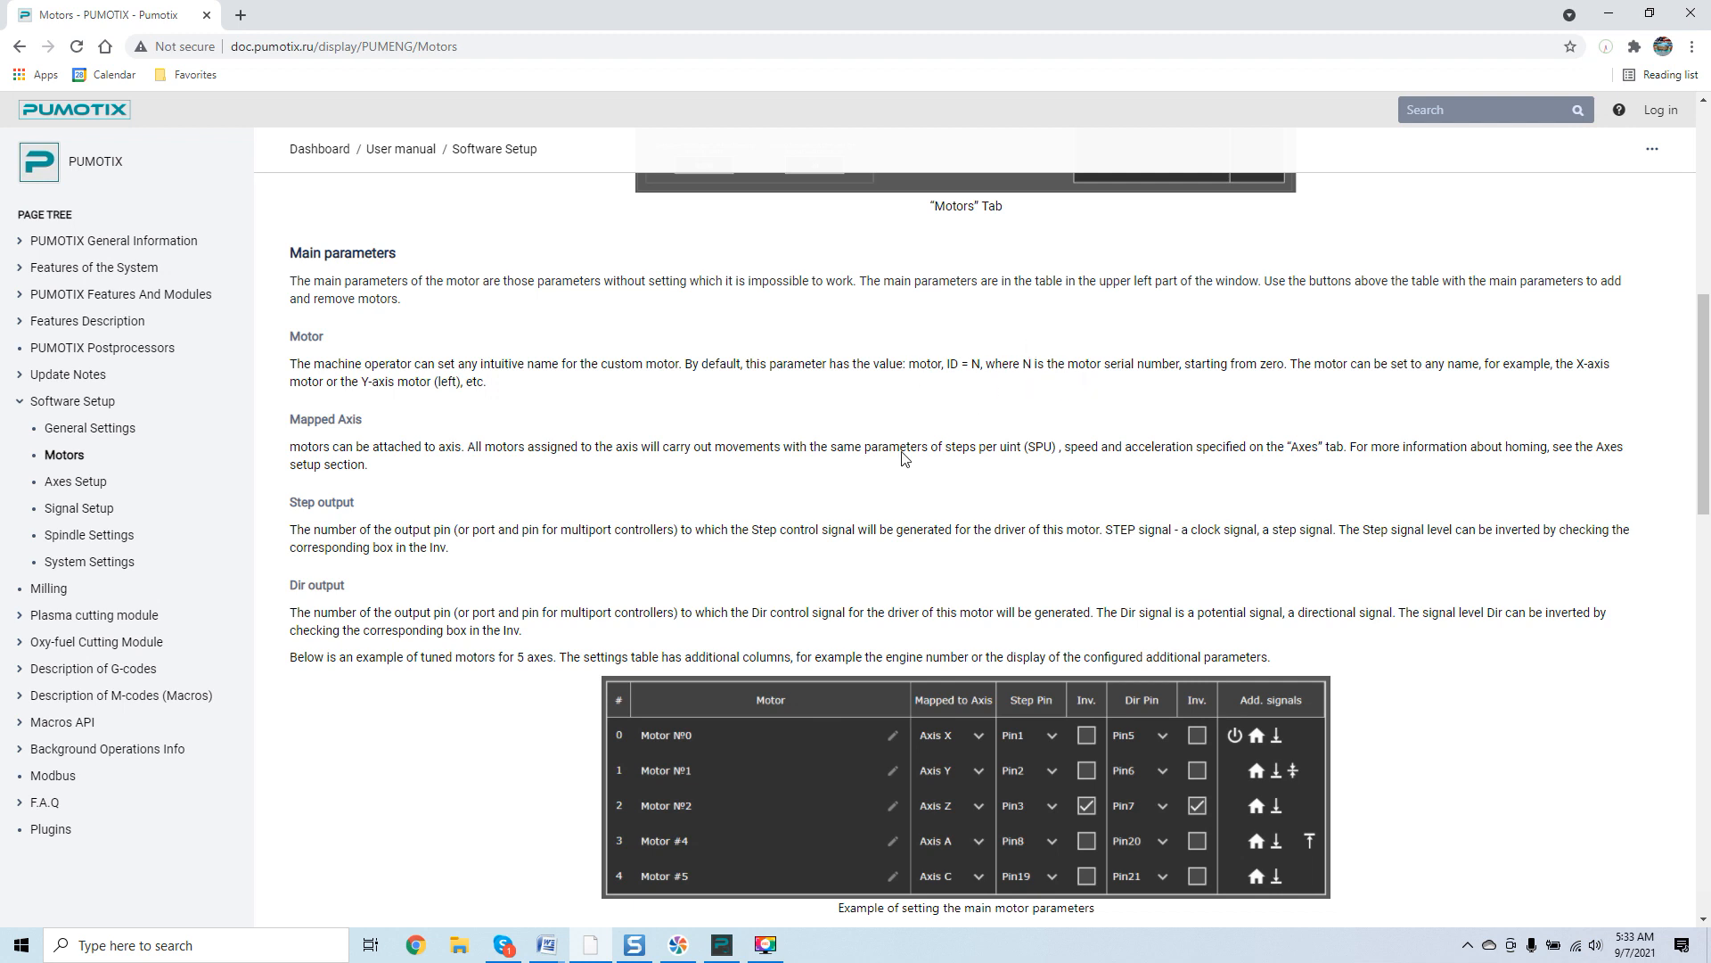
{"action": "scroll", "coordinate": [851, 563], "scroll_direction": "down", "scroll_amount": 2}
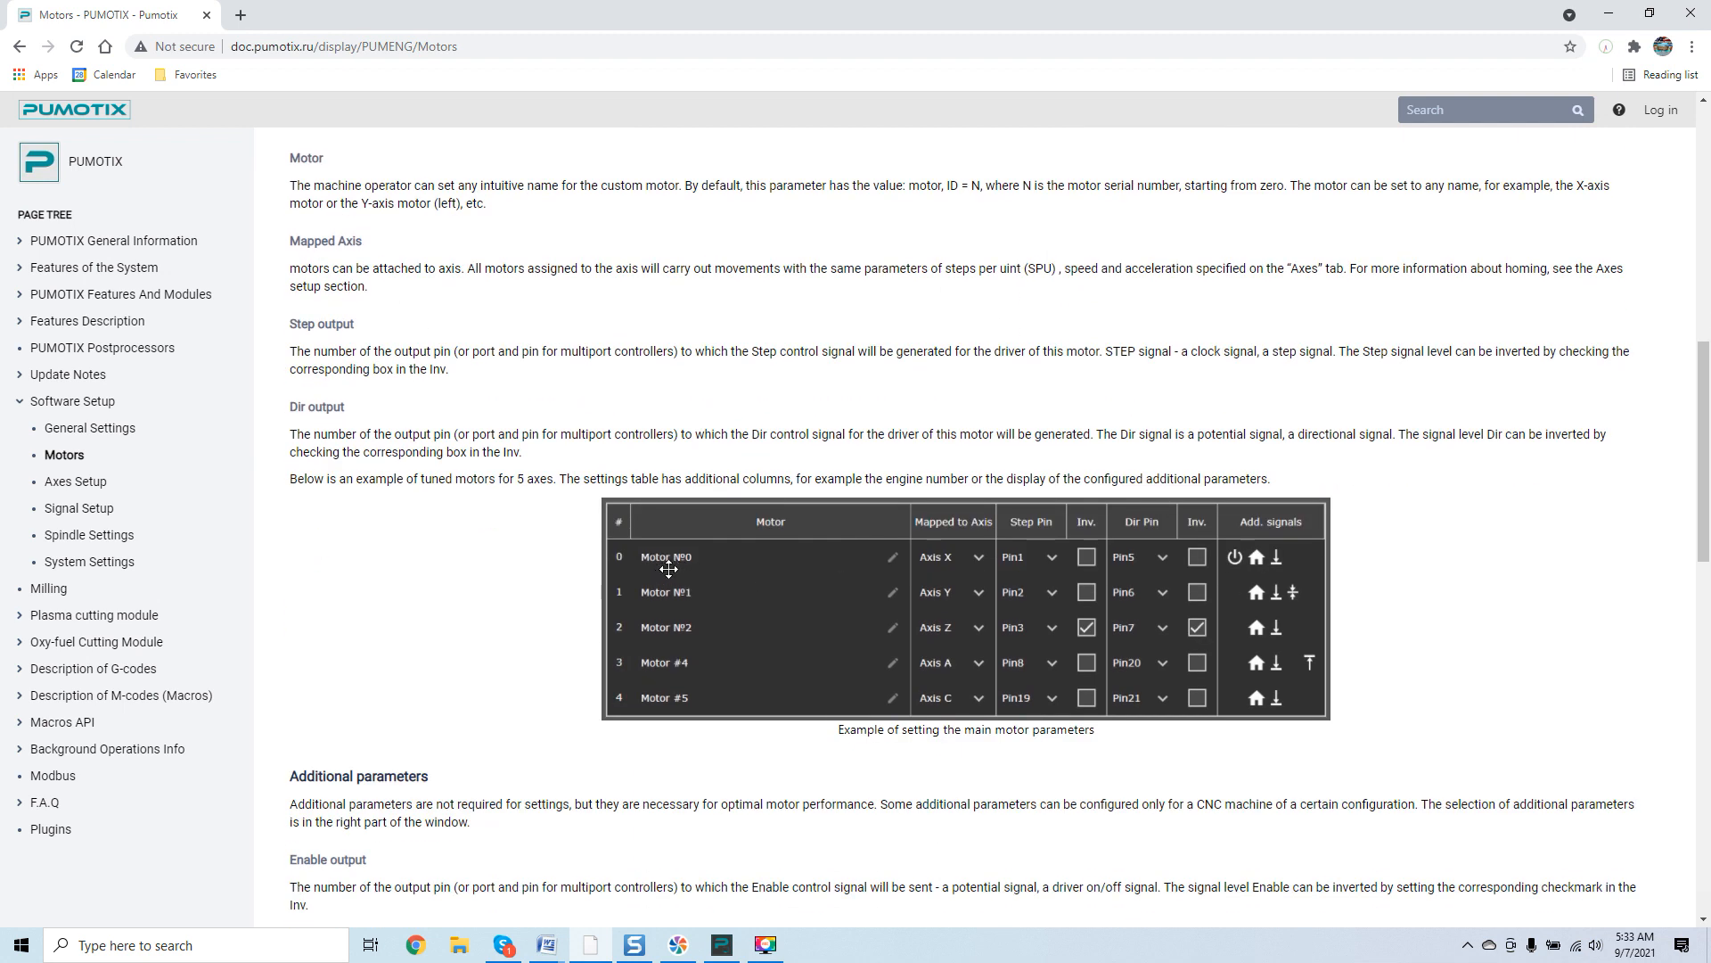
{"action": "left_click", "coordinate": [740, 576]}
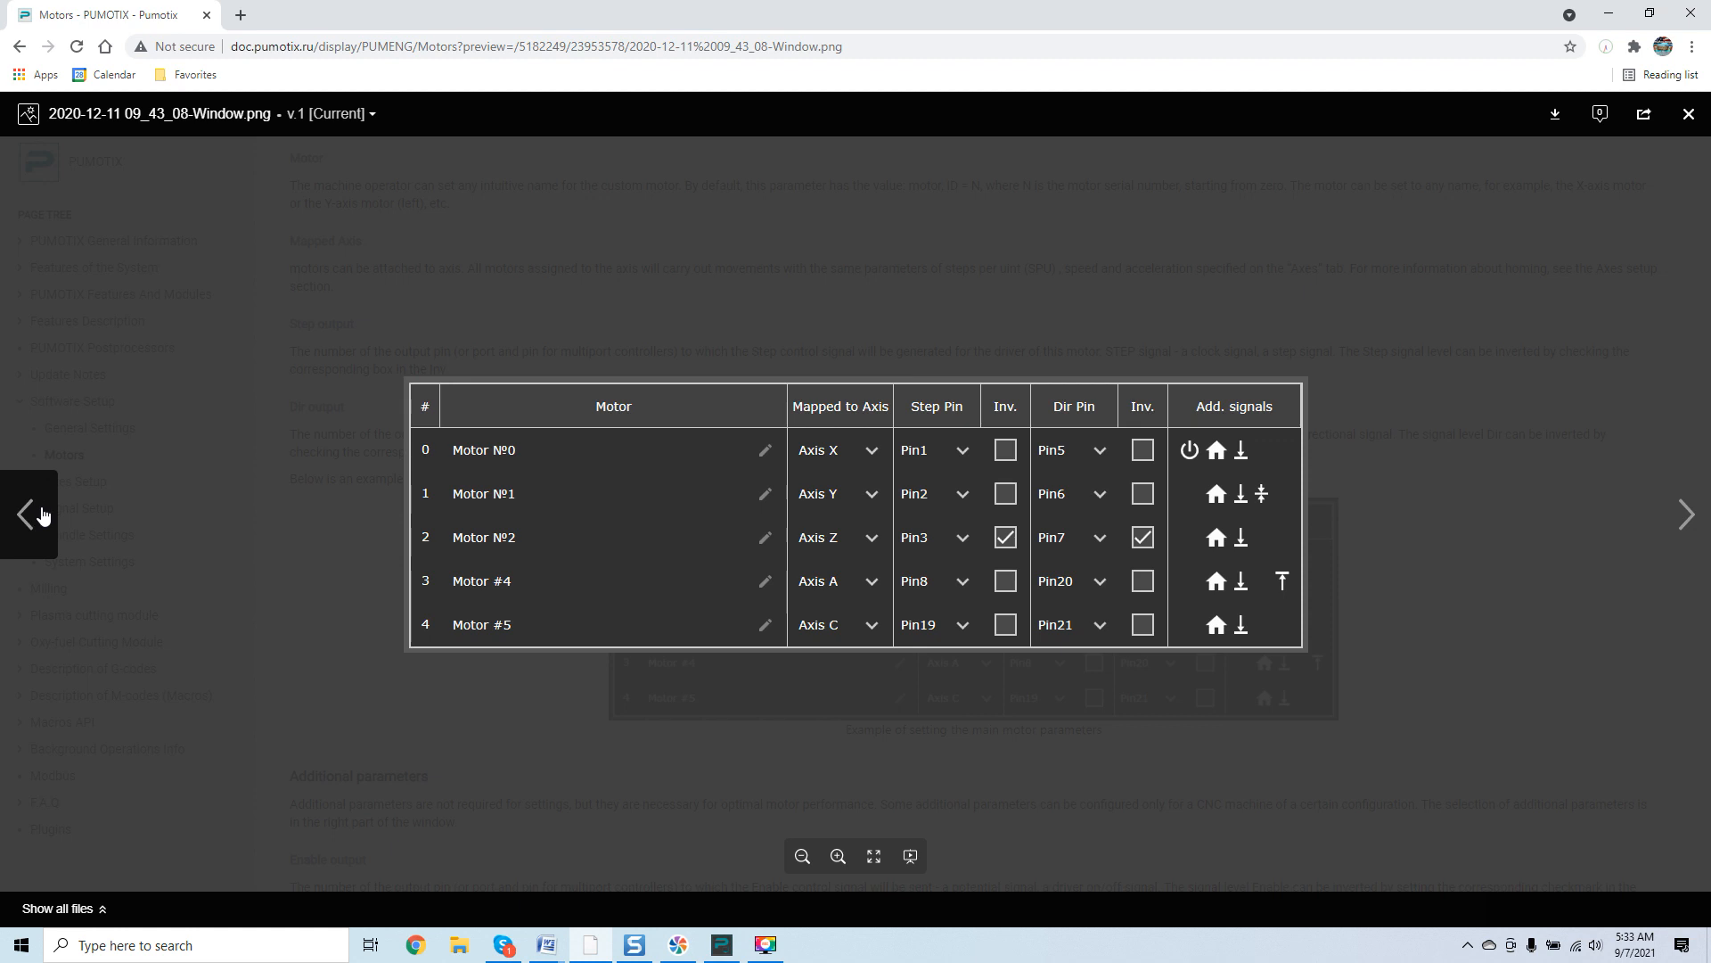
Scroll through the Motors page's descriptions of main, additional and advanced motor parameters.
{"action": "left_click", "coordinate": [144, 352]}
{"action": "scroll", "coordinate": [747, 339], "scroll_direction": "up", "scroll_amount": 1}
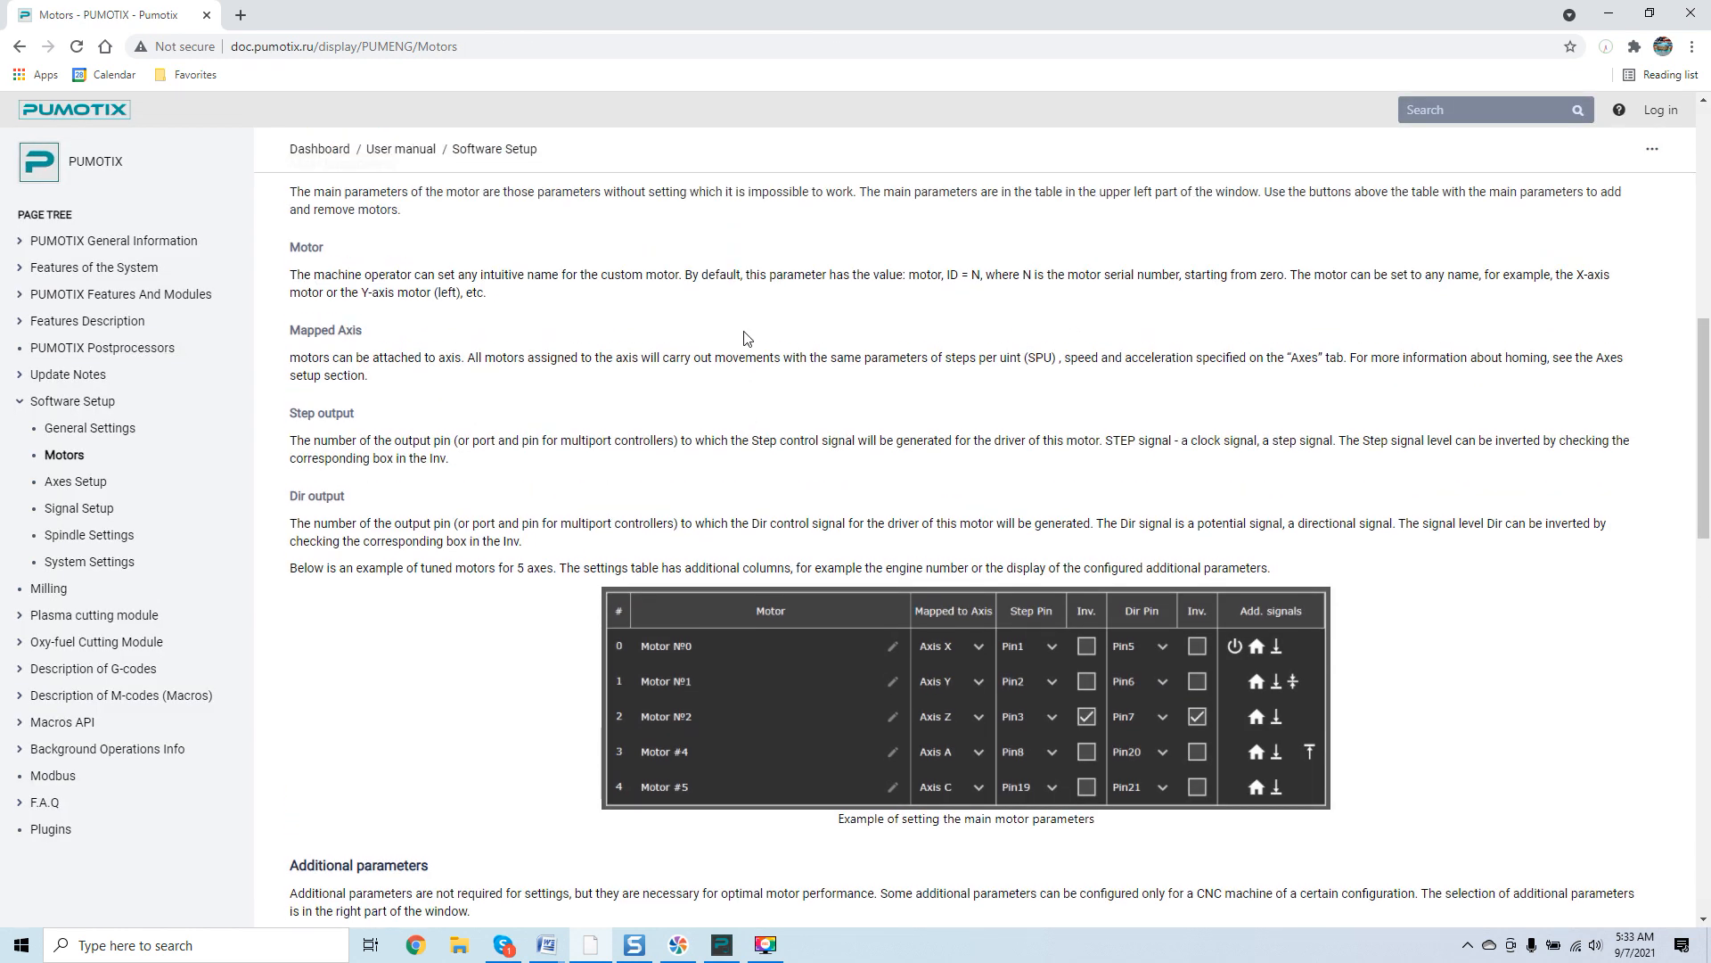
{"action": "scroll", "coordinate": [747, 339], "scroll_direction": "up", "scroll_amount": 1}
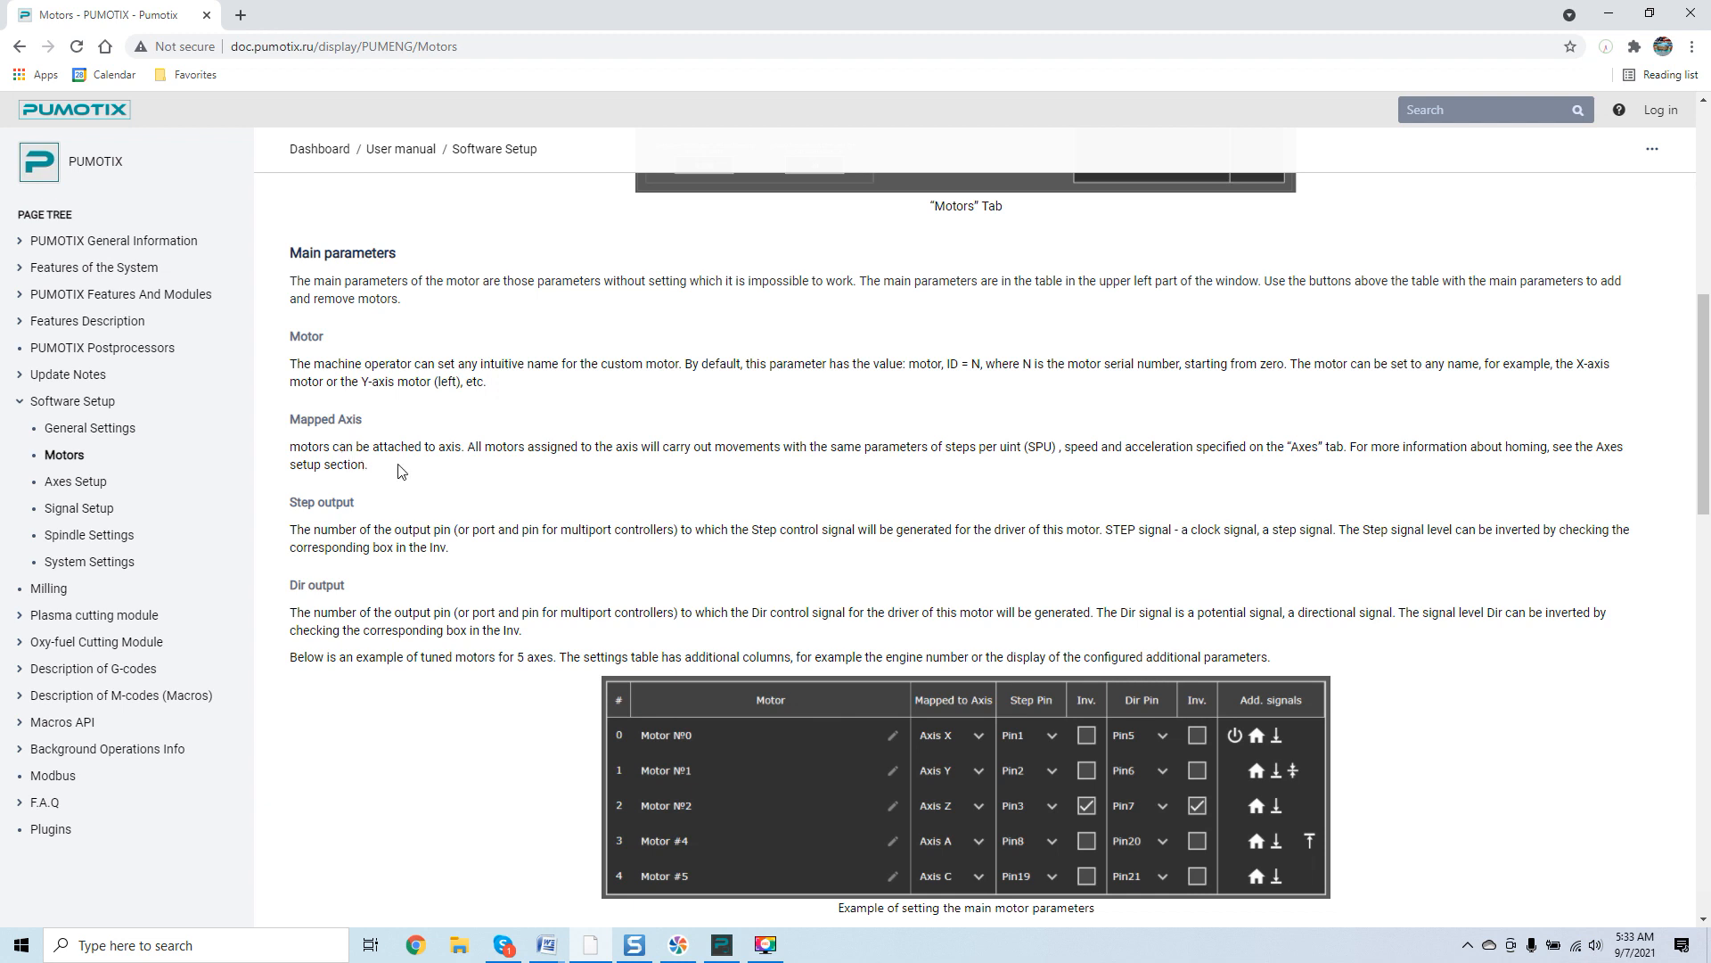
{"action": "scroll", "coordinate": [373, 473], "scroll_direction": "down", "scroll_amount": 1}
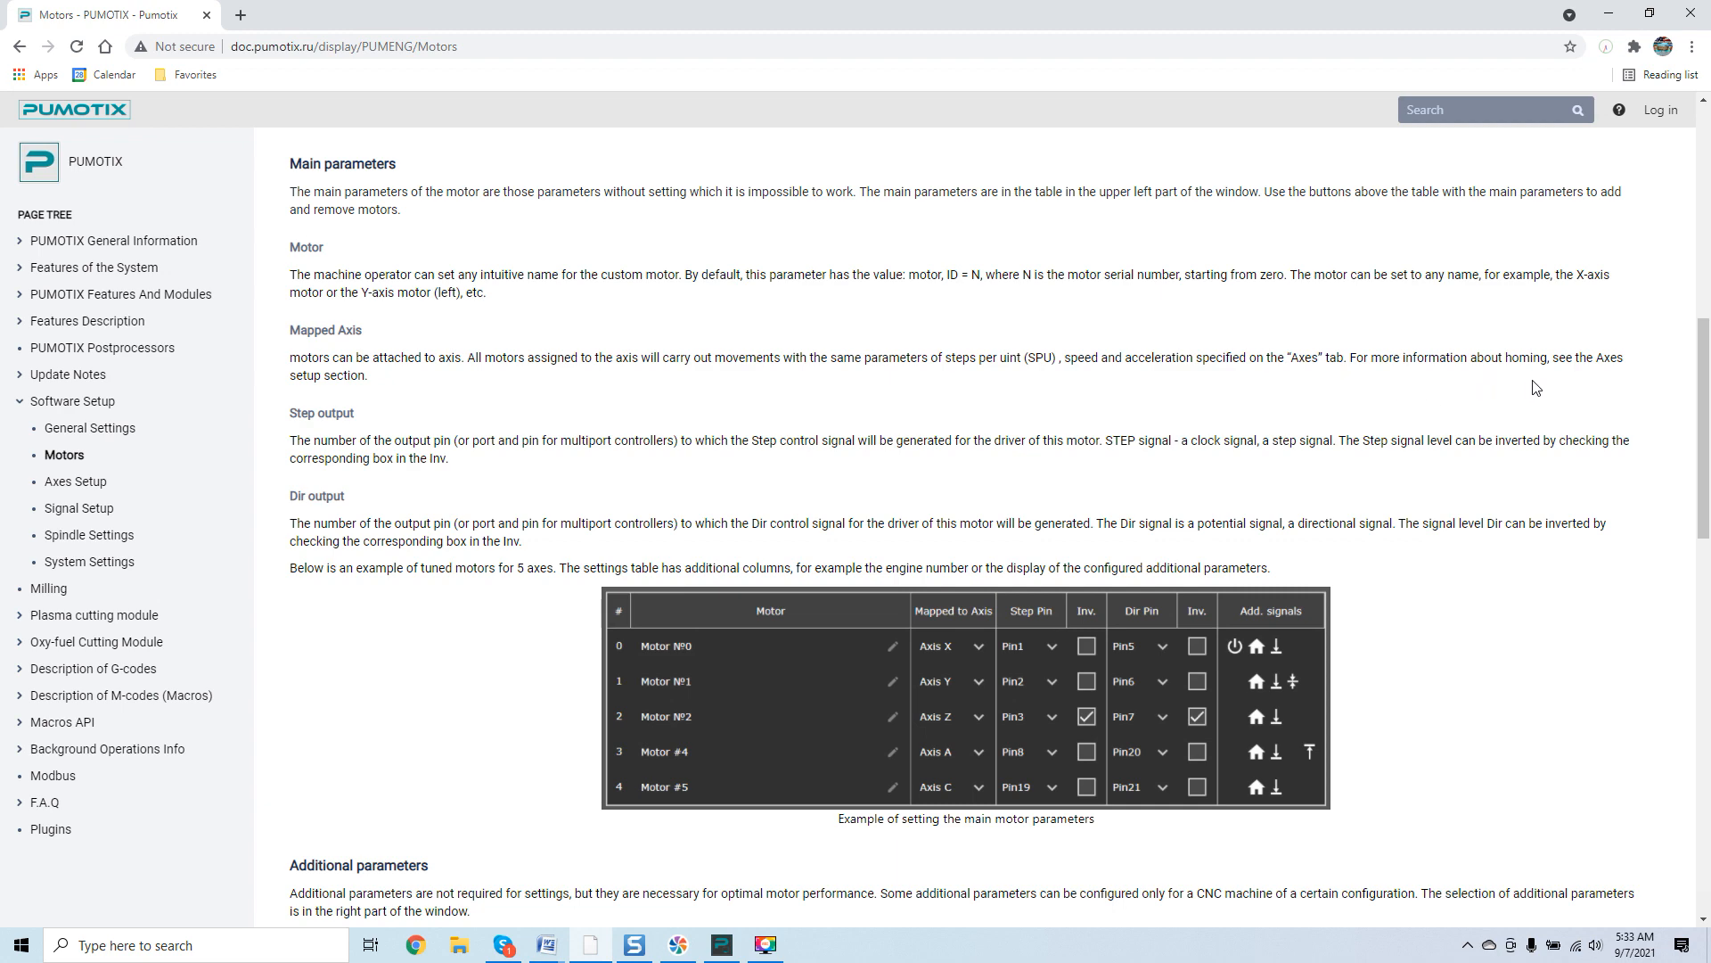
{"action": "scroll", "coordinate": [369, 412], "scroll_direction": "down", "scroll_amount": 2}
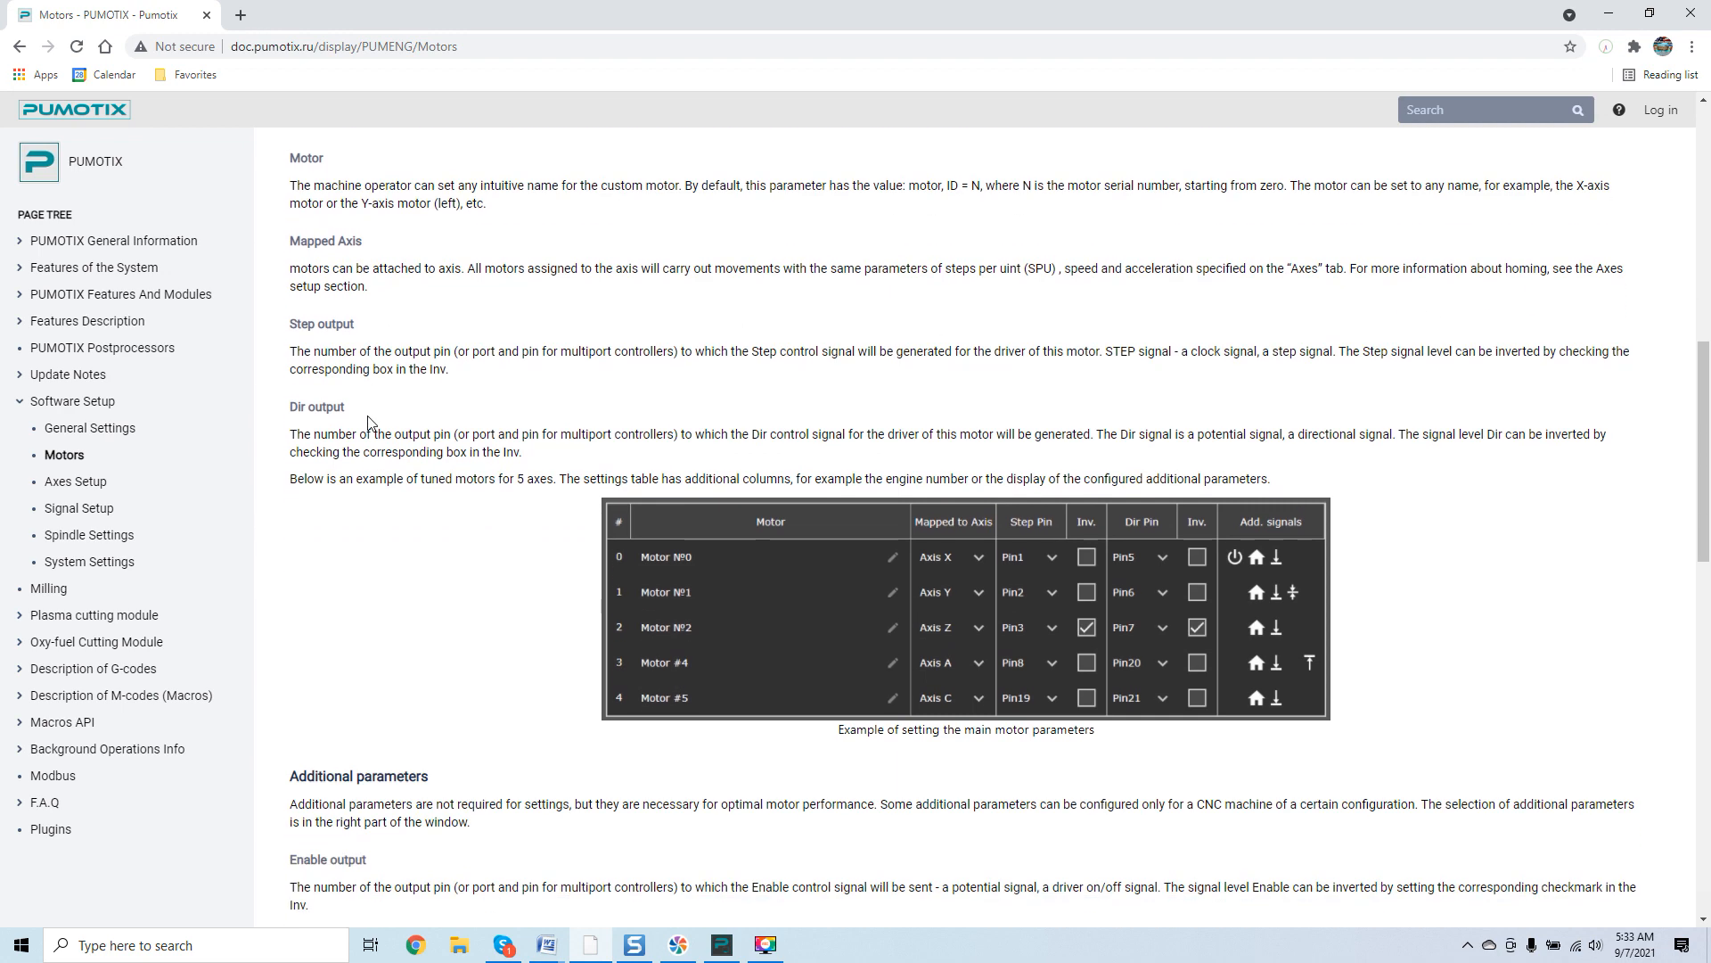
{"action": "scroll", "coordinate": [398, 446], "scroll_direction": "down", "scroll_amount": 7}
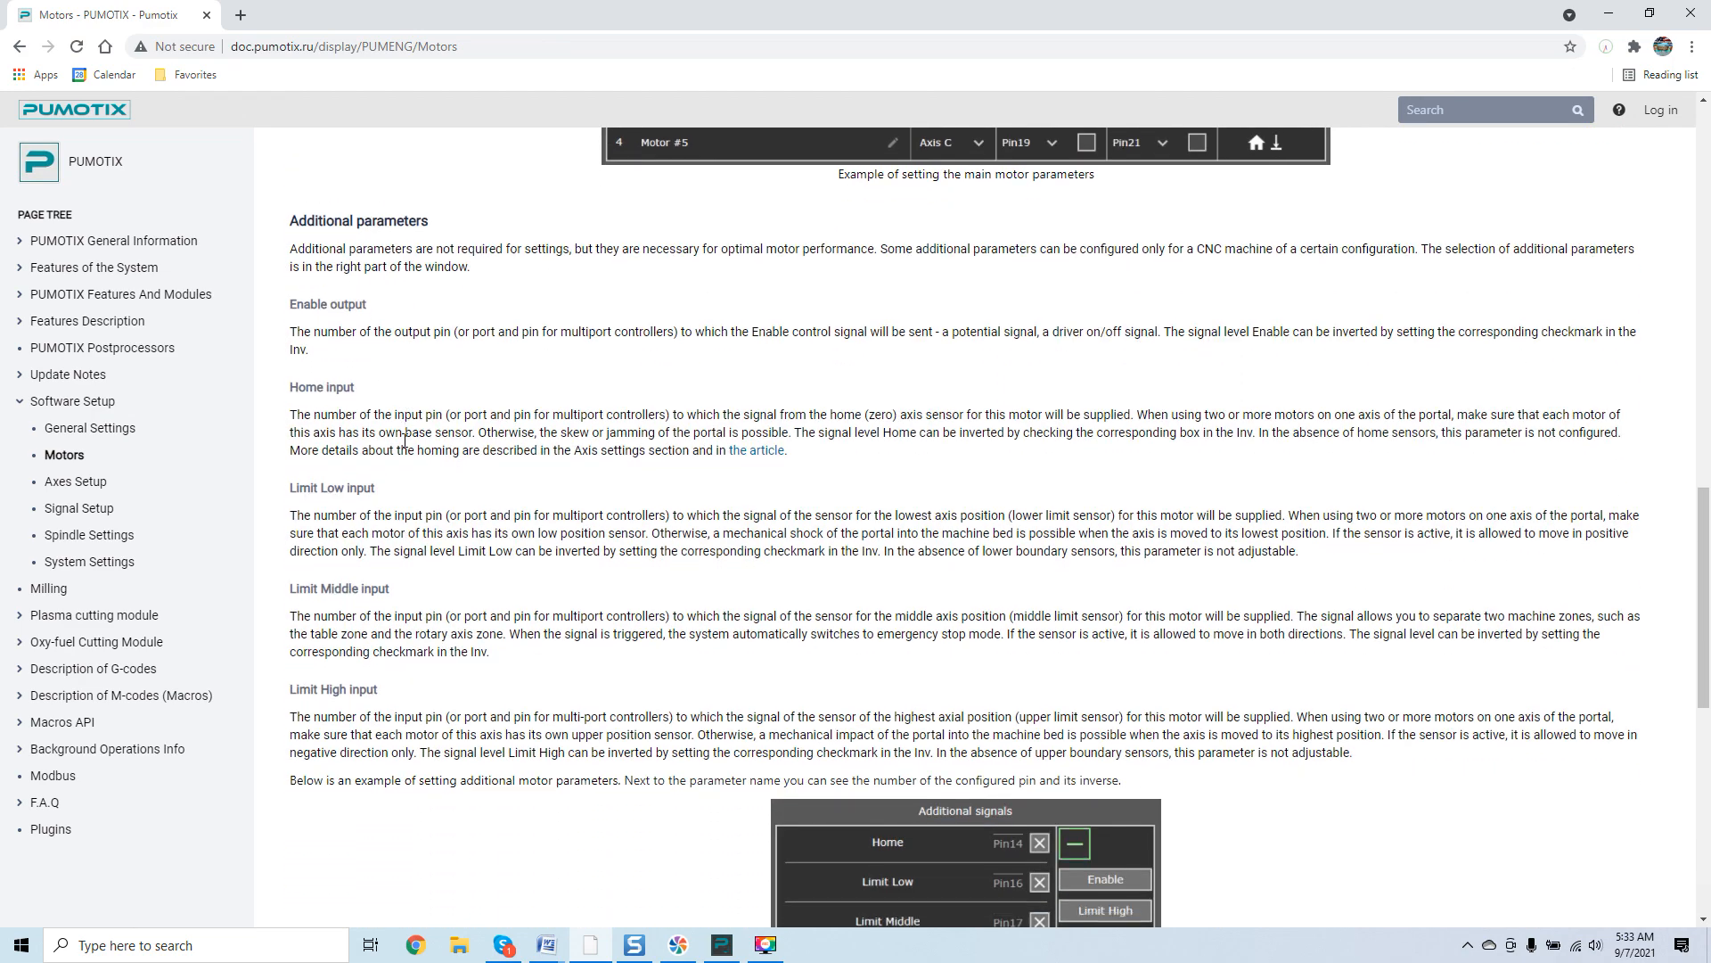
{"action": "scroll", "coordinate": [419, 463], "scroll_direction": "down", "scroll_amount": 3}
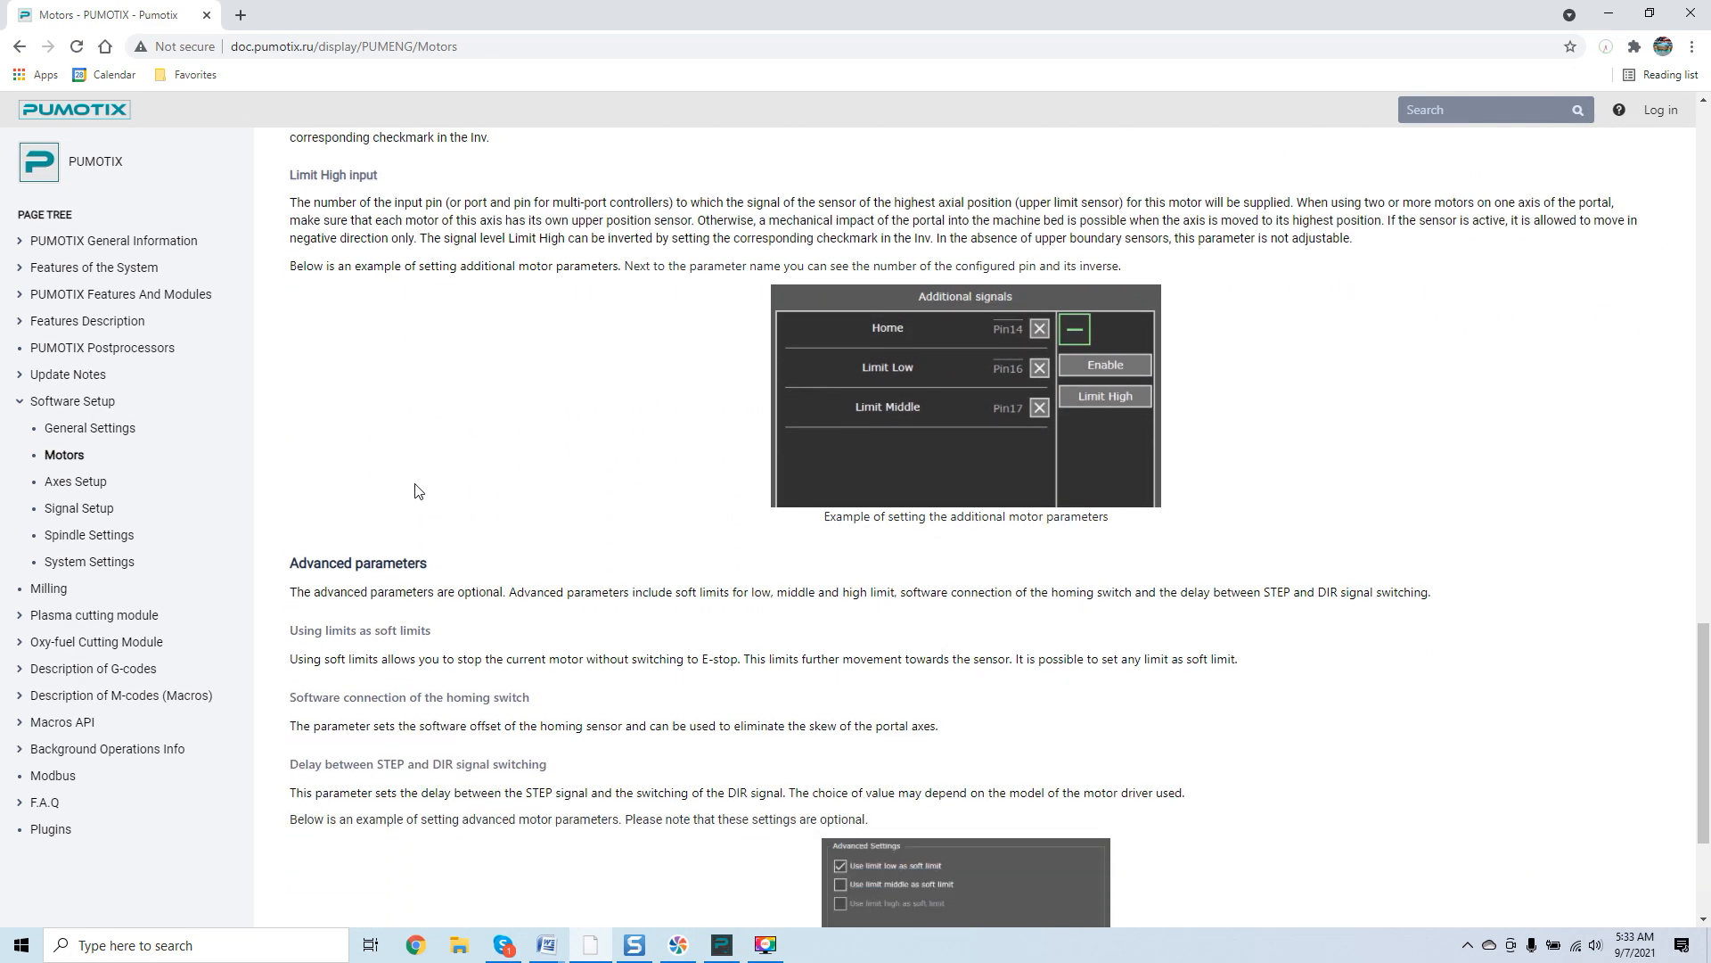
{"action": "scroll", "coordinate": [419, 486], "scroll_direction": "up", "scroll_amount": 4}
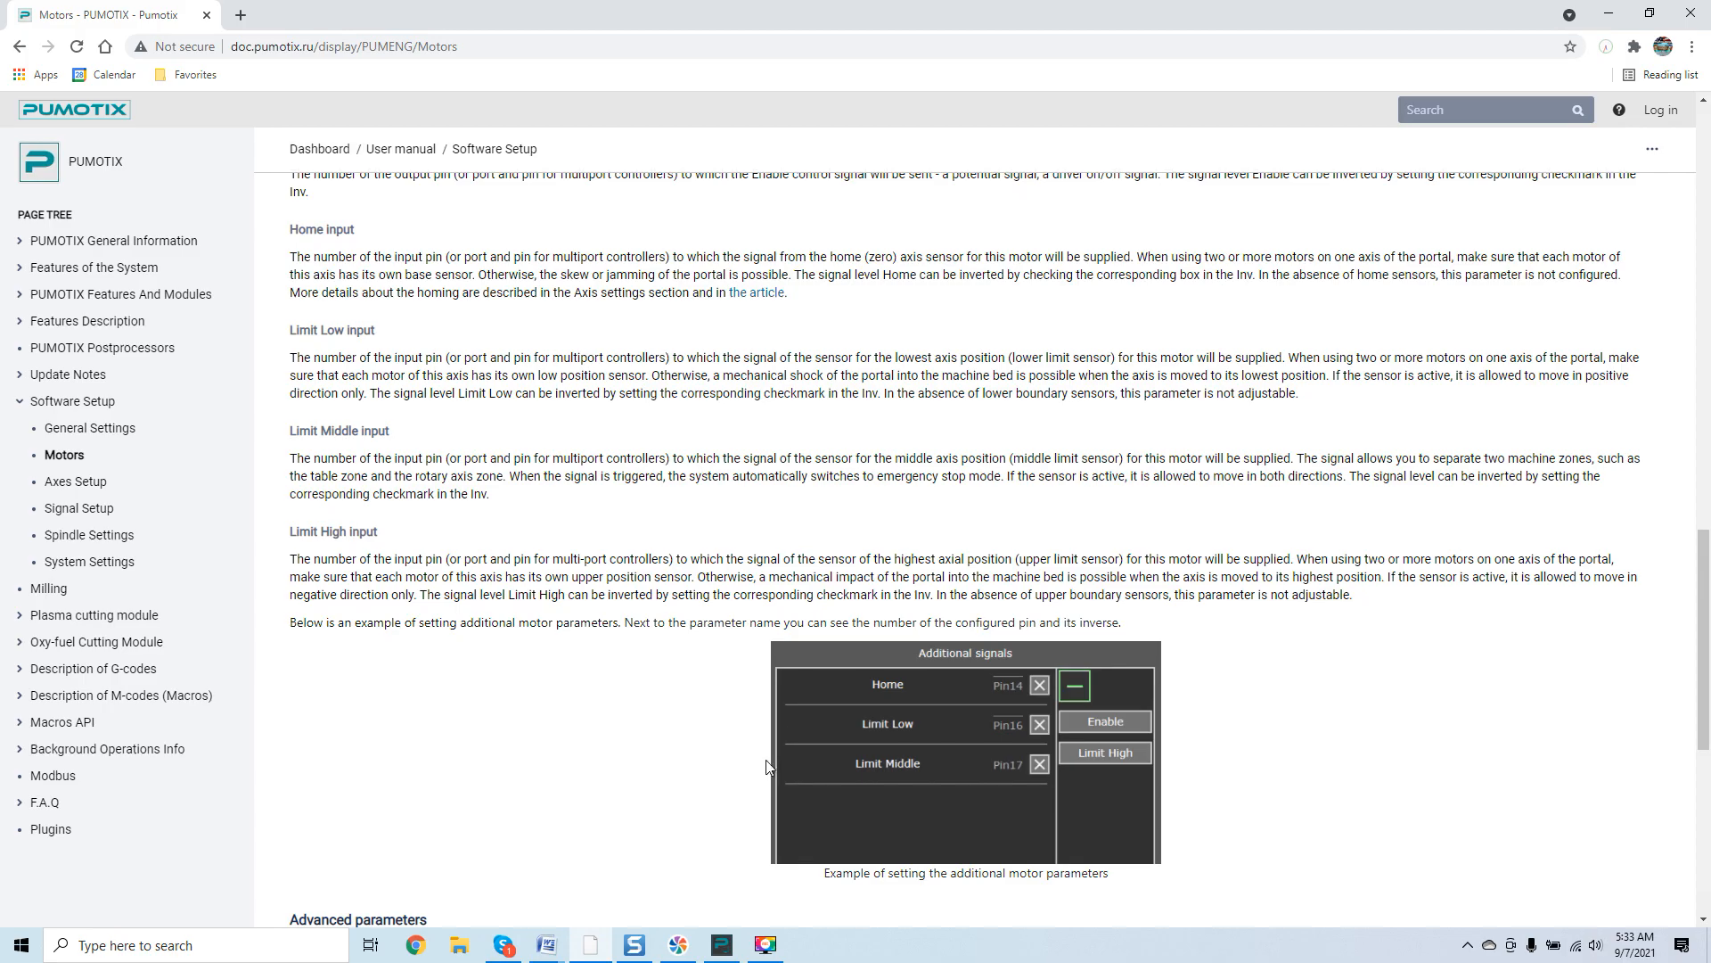
Open the PUMOTIX motor settings and map the Slave Y Axis Motor to Axis Y.
{"action": "left_click", "coordinate": [722, 944]}
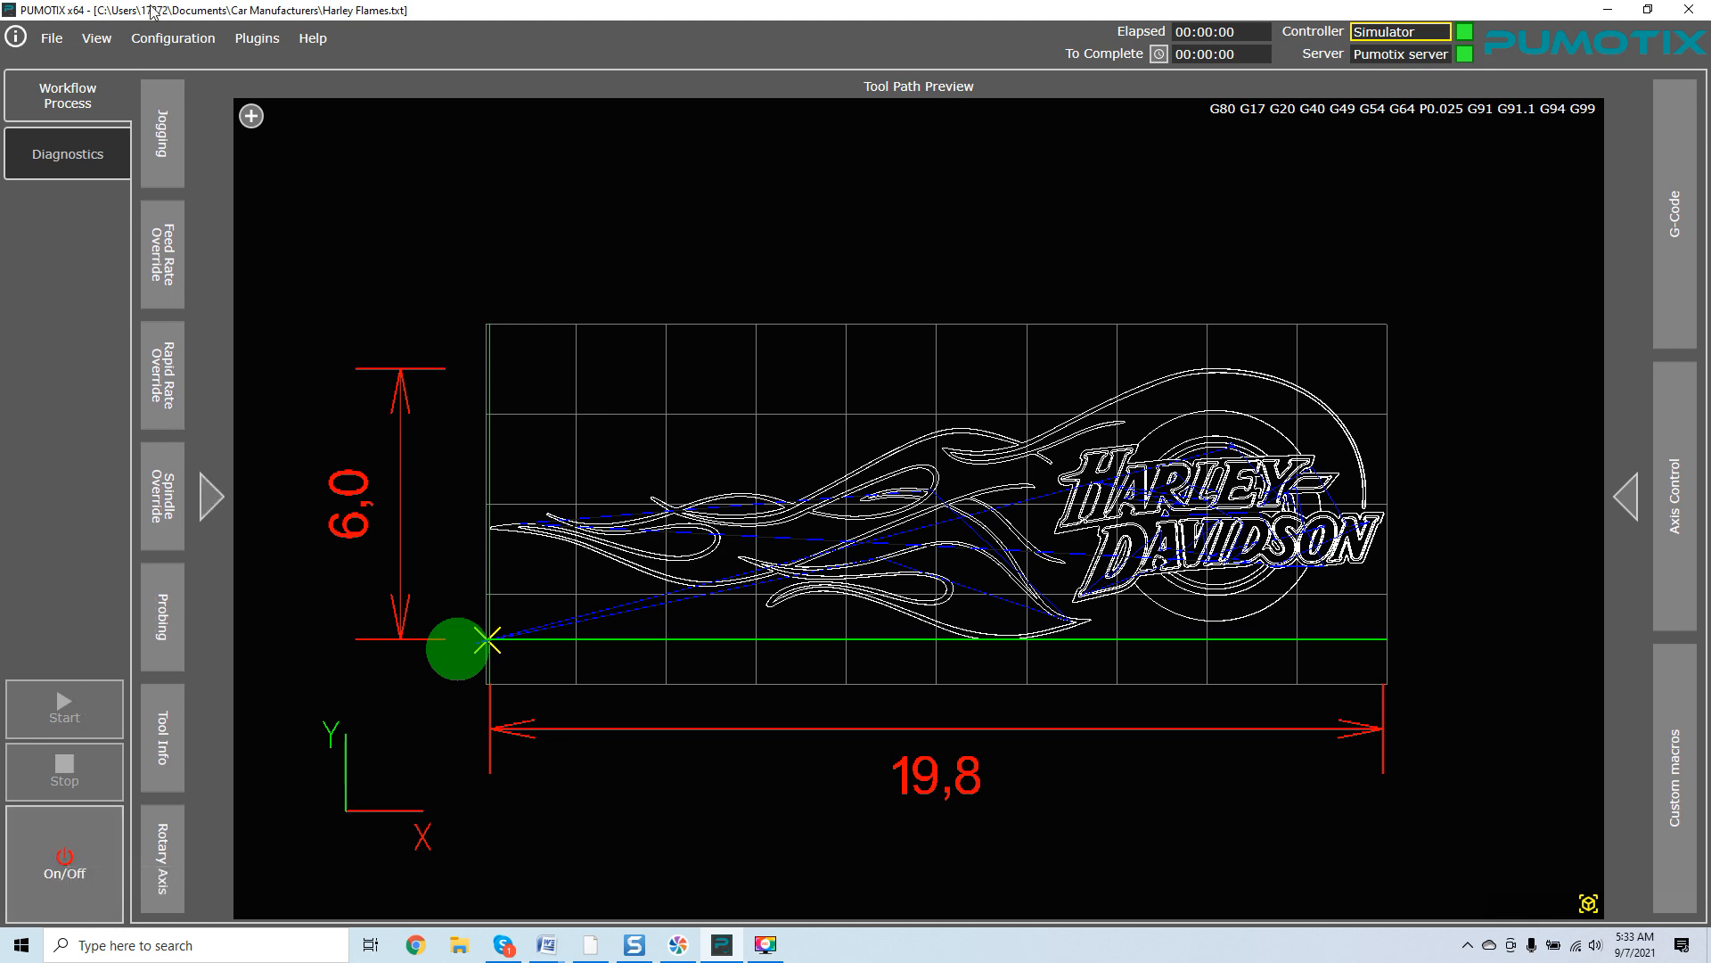
{"action": "left_click", "coordinate": [172, 40]}
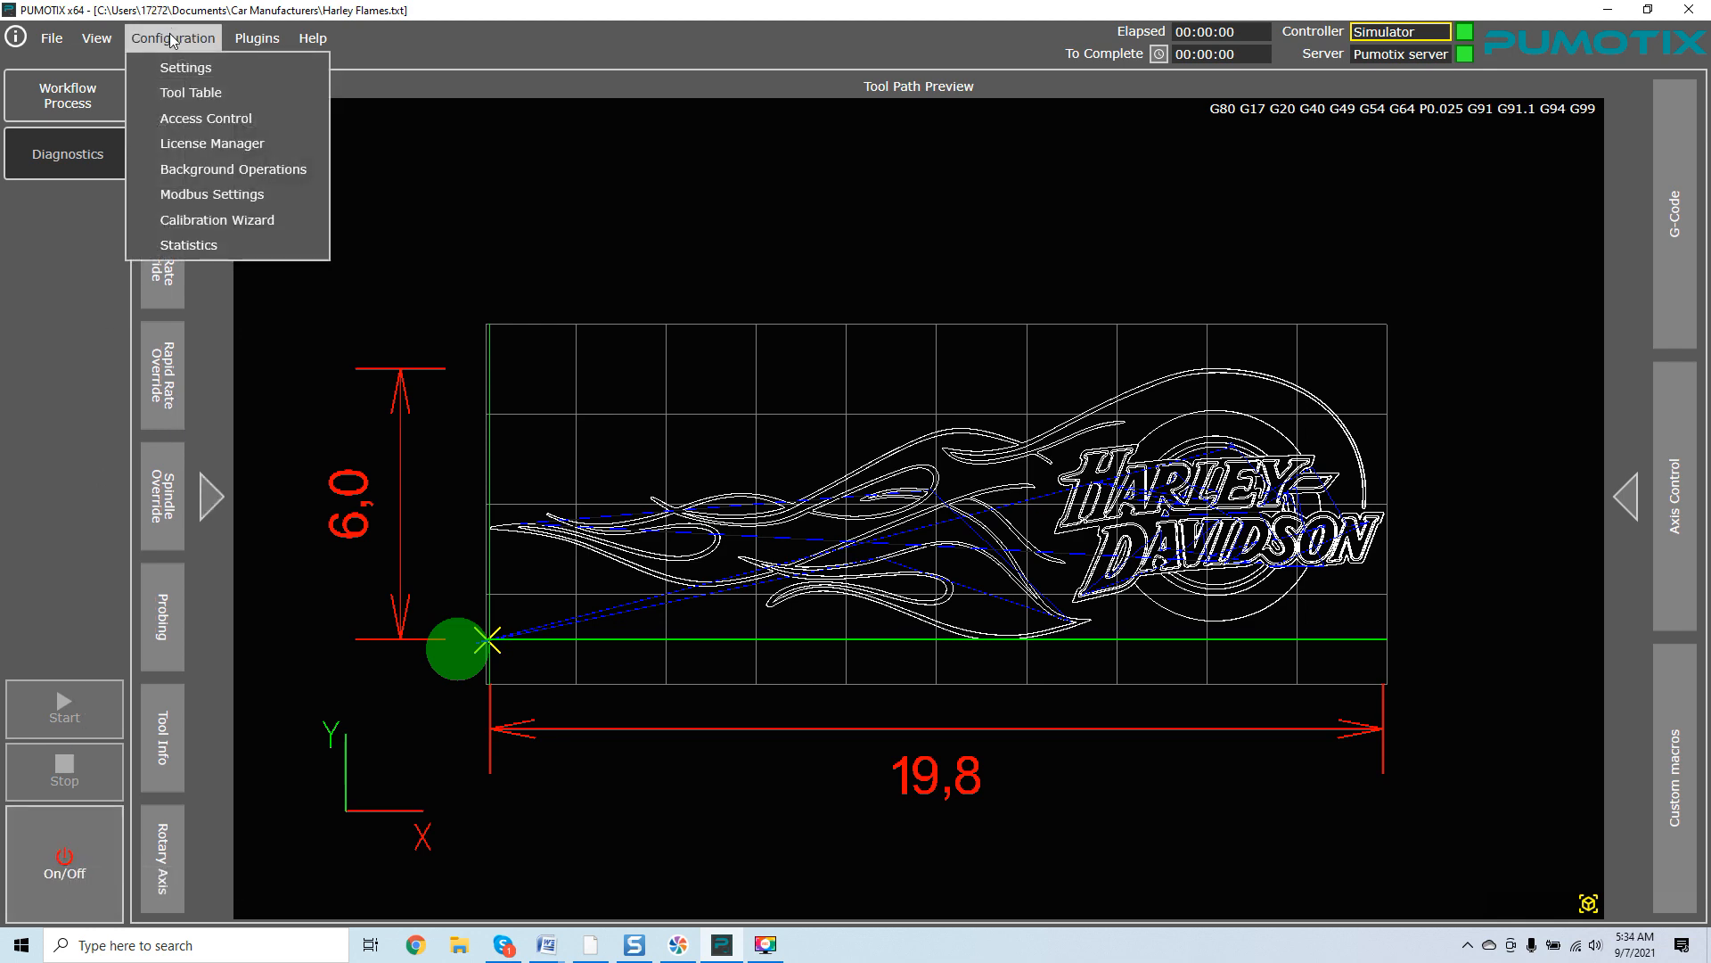
{"action": "left_click", "coordinate": [183, 67]}
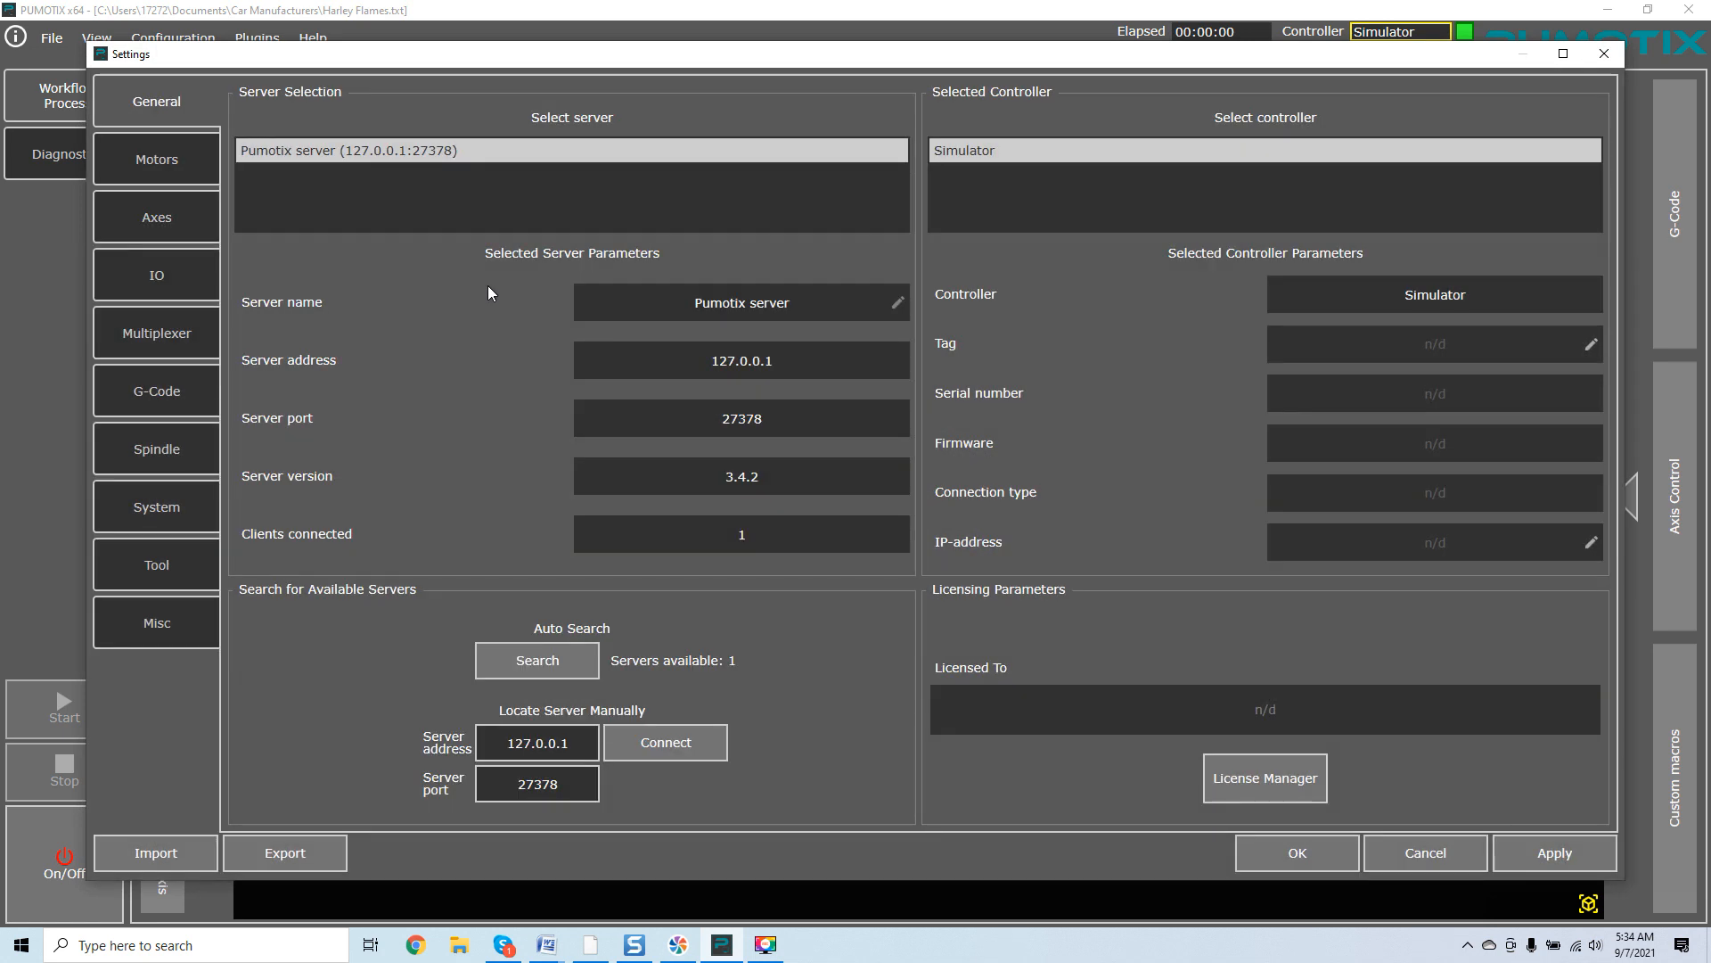
{"action": "left_click", "coordinate": [169, 176]}
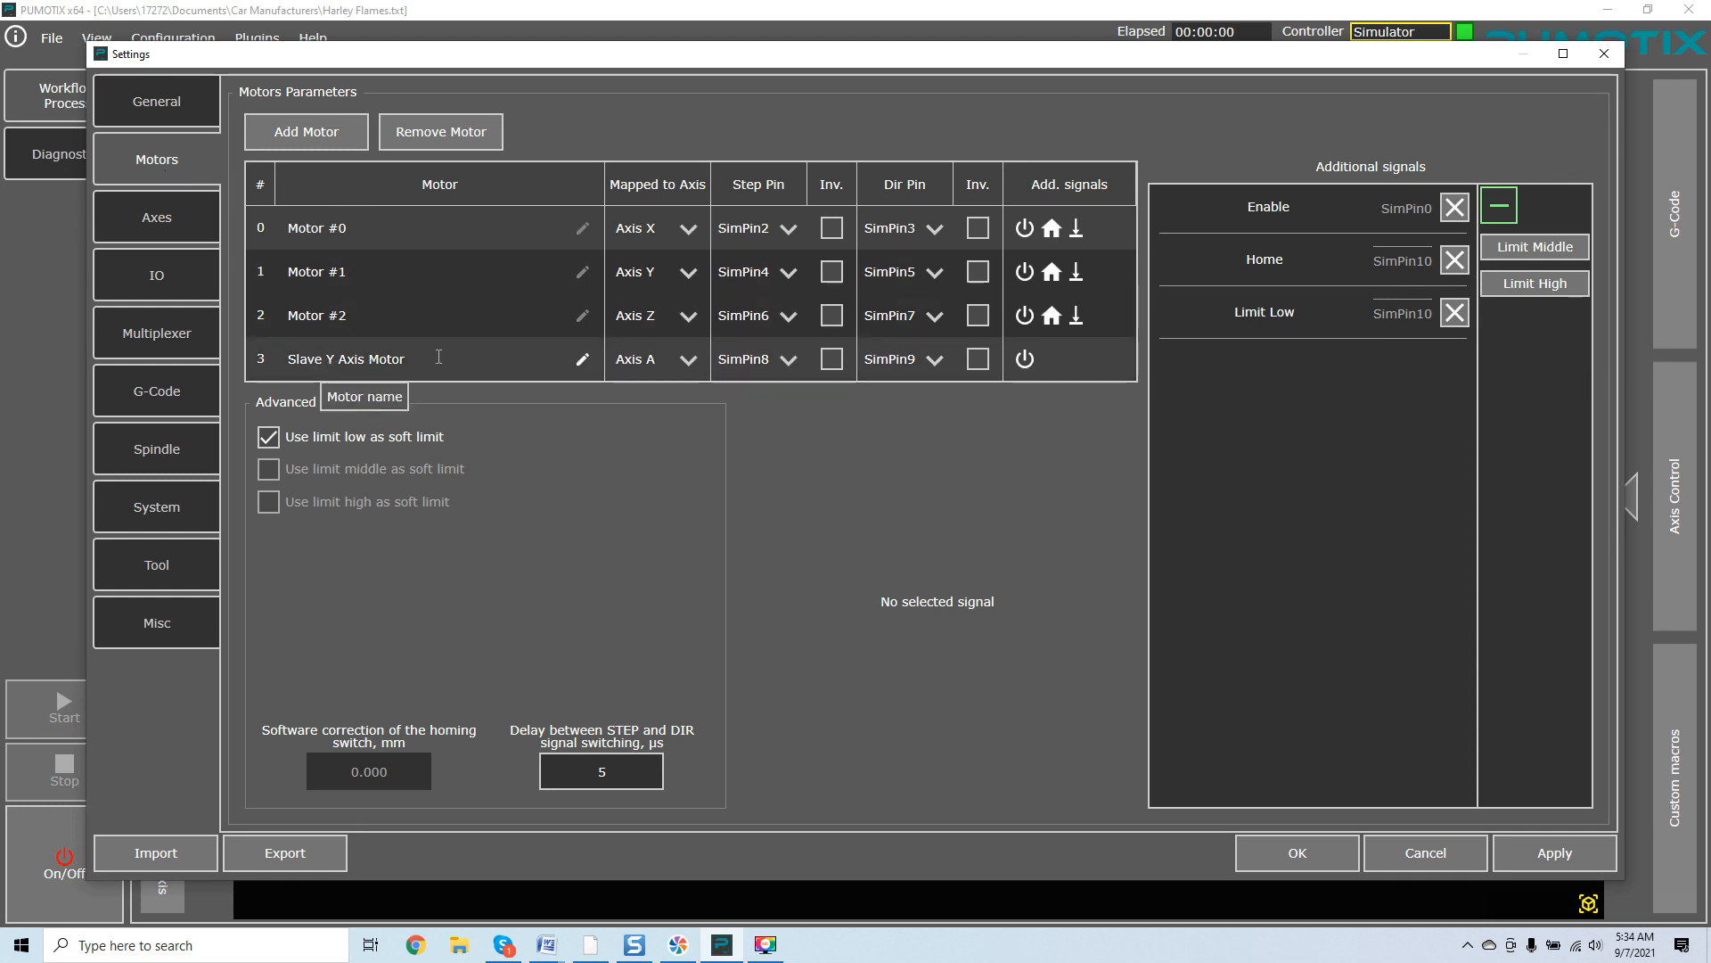
{"action": "double_click", "coordinate": [439, 356]}
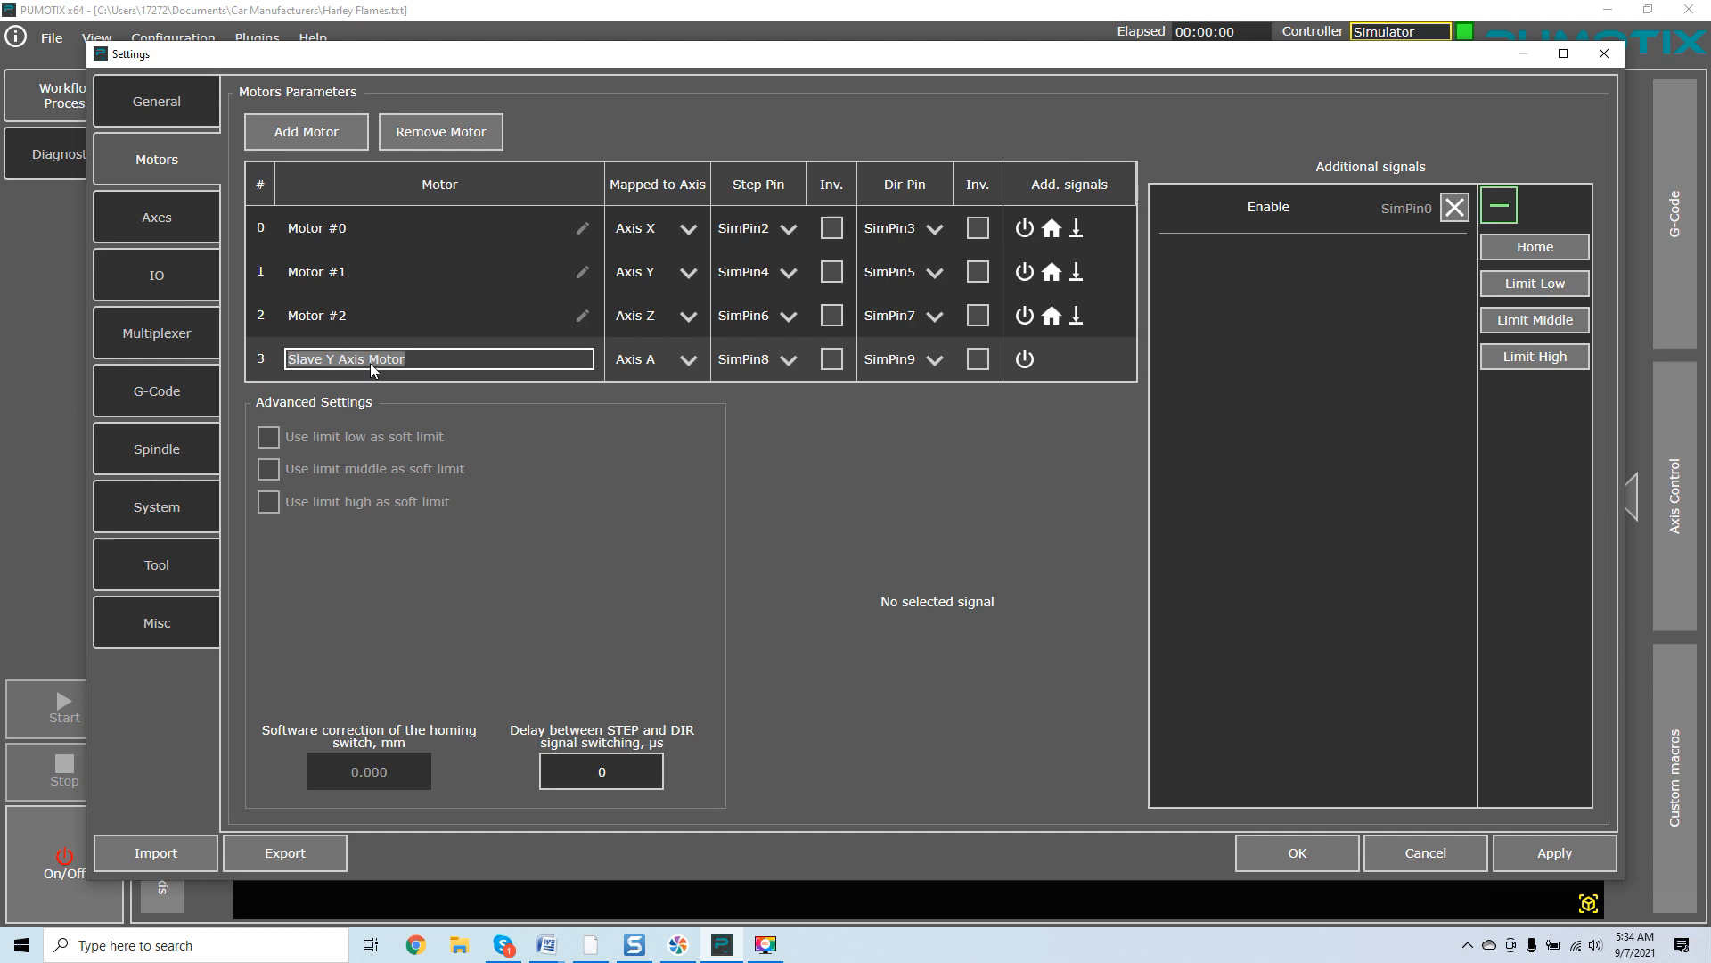
{"action": "left_click", "coordinate": [595, 420]}
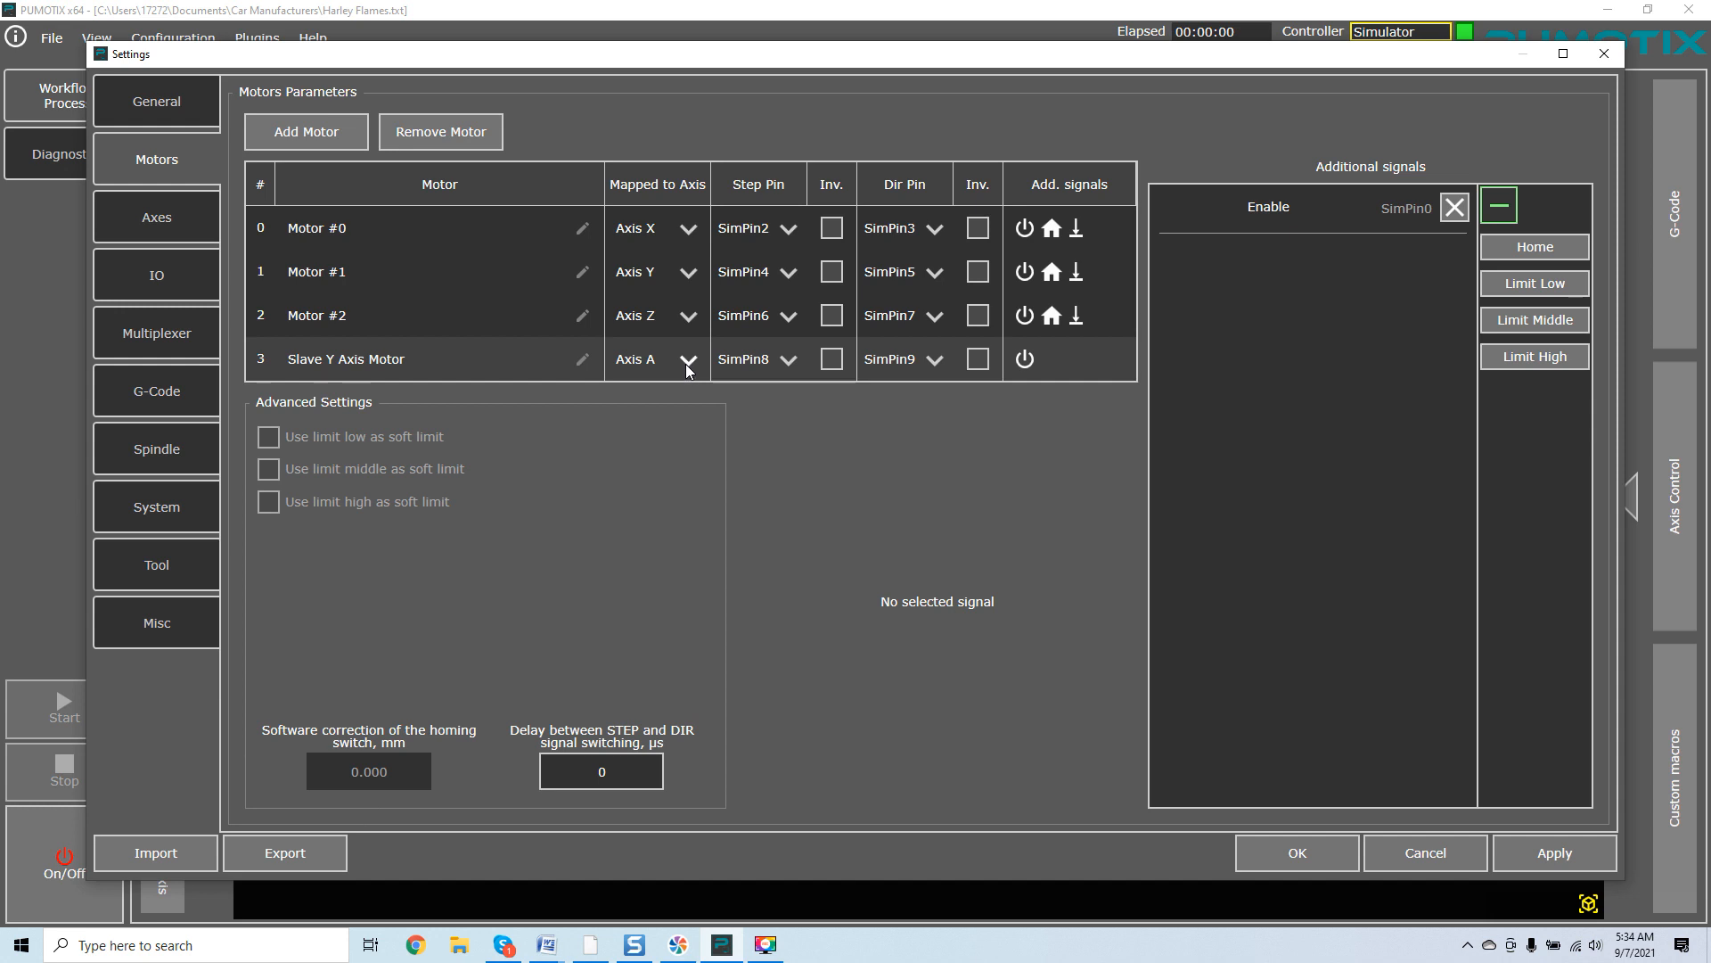
{"action": "left_click", "coordinate": [689, 361]}
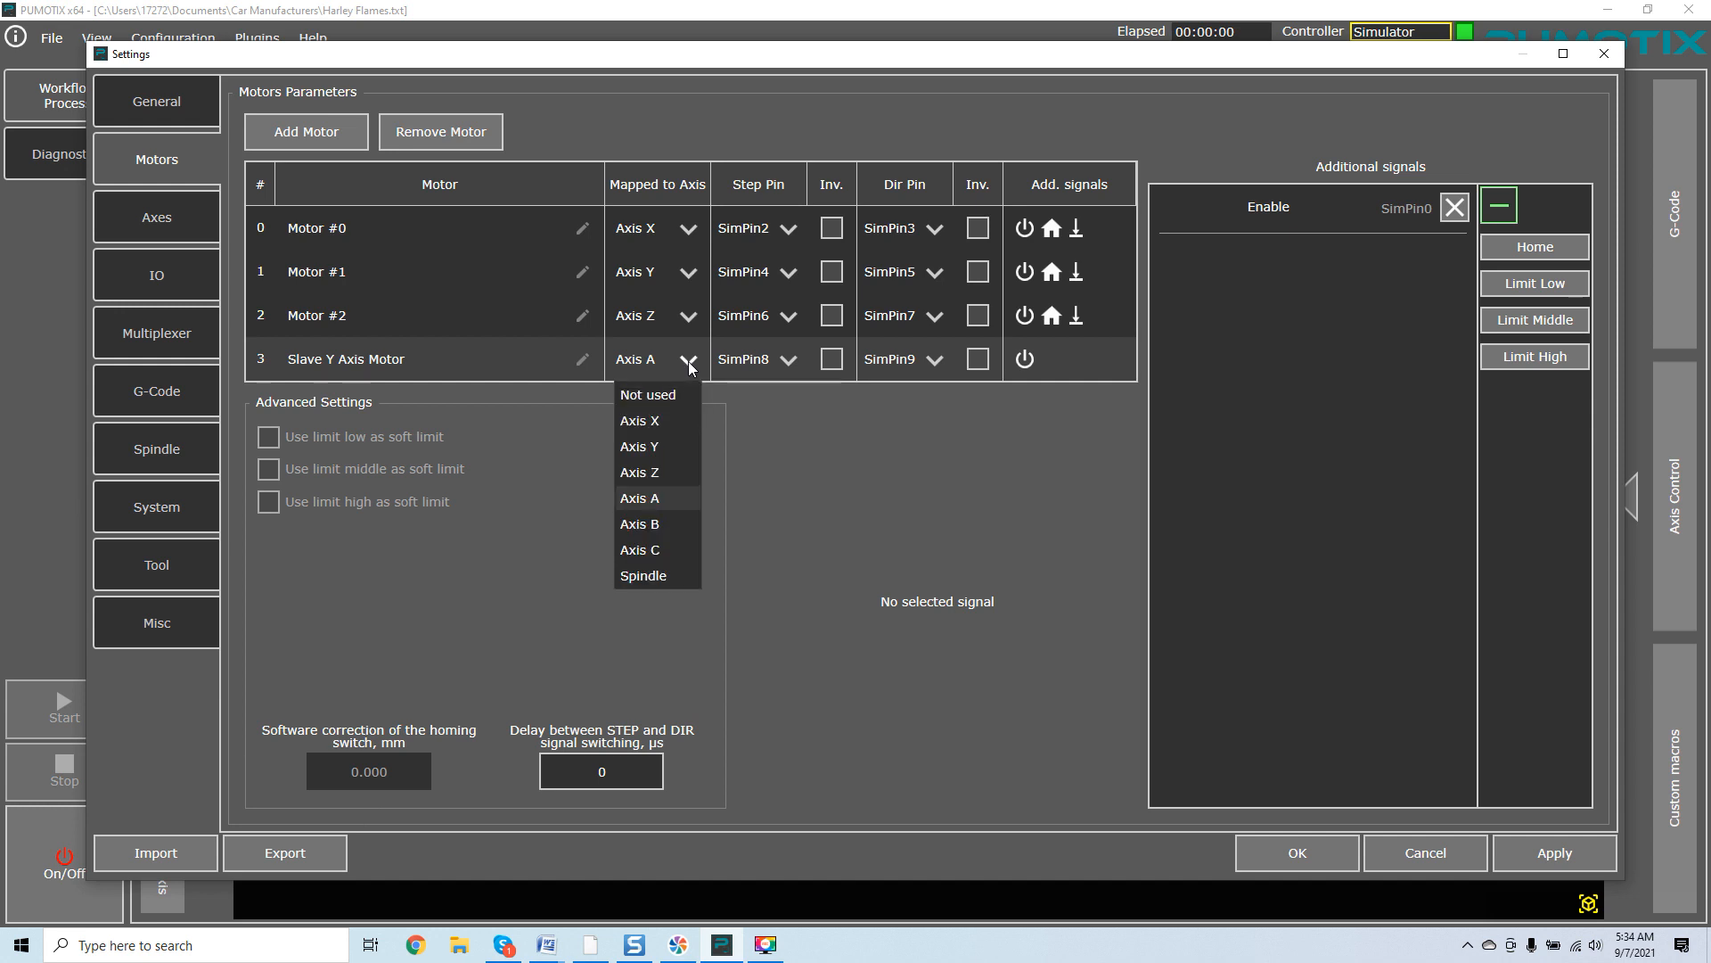
{"action": "left_click", "coordinate": [663, 448]}
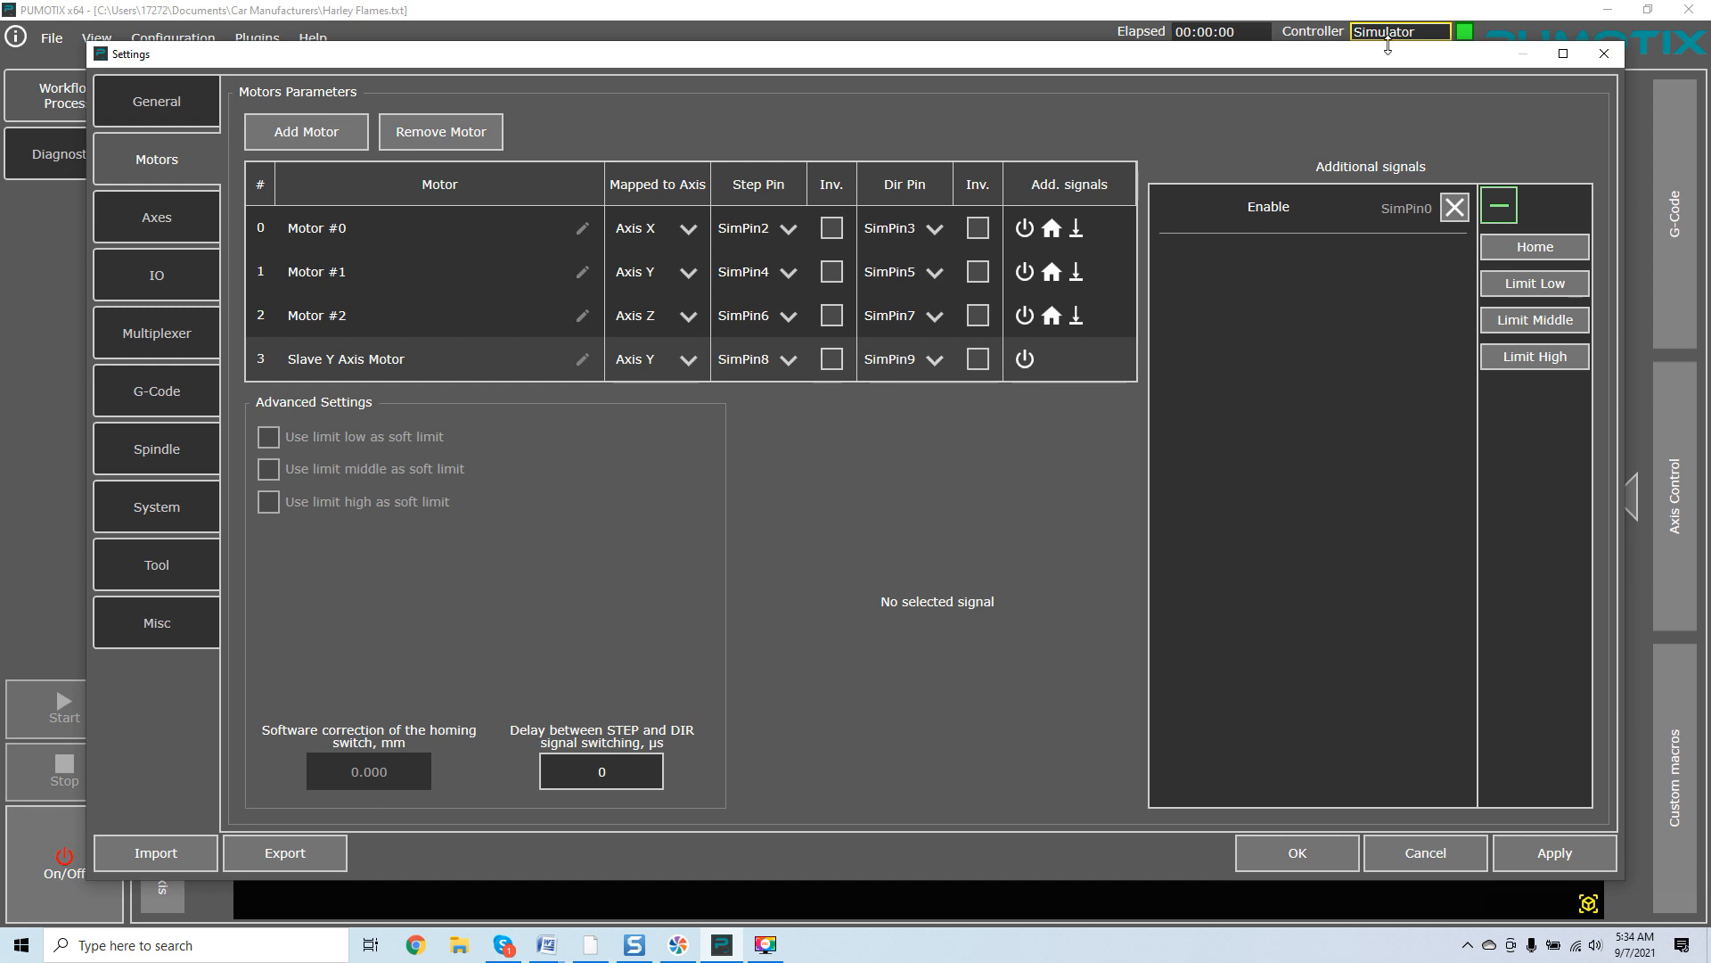
Rename Motor #1 to Master Y Axis and apply the motor settings.
{"action": "left_click_drag", "start_coordinate": [1396, 46], "coordinate": [1398, 53]}
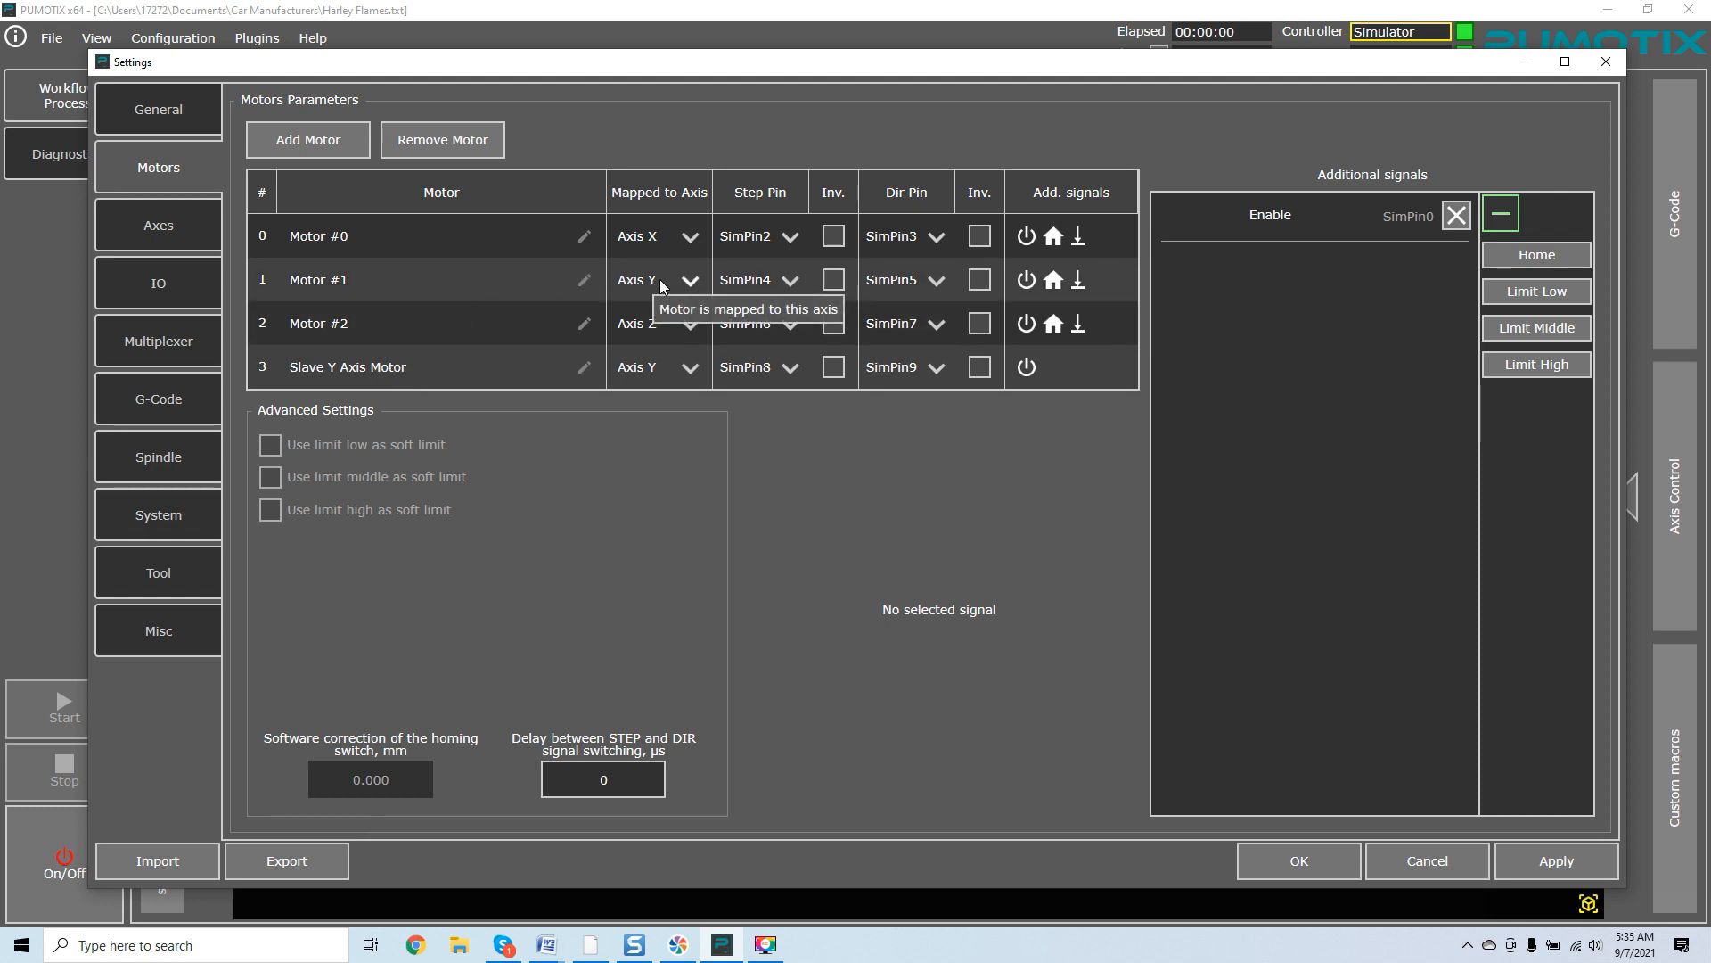
{"action": "left_click", "coordinate": [587, 281]}
{"action": "type", "text": "Maste"}
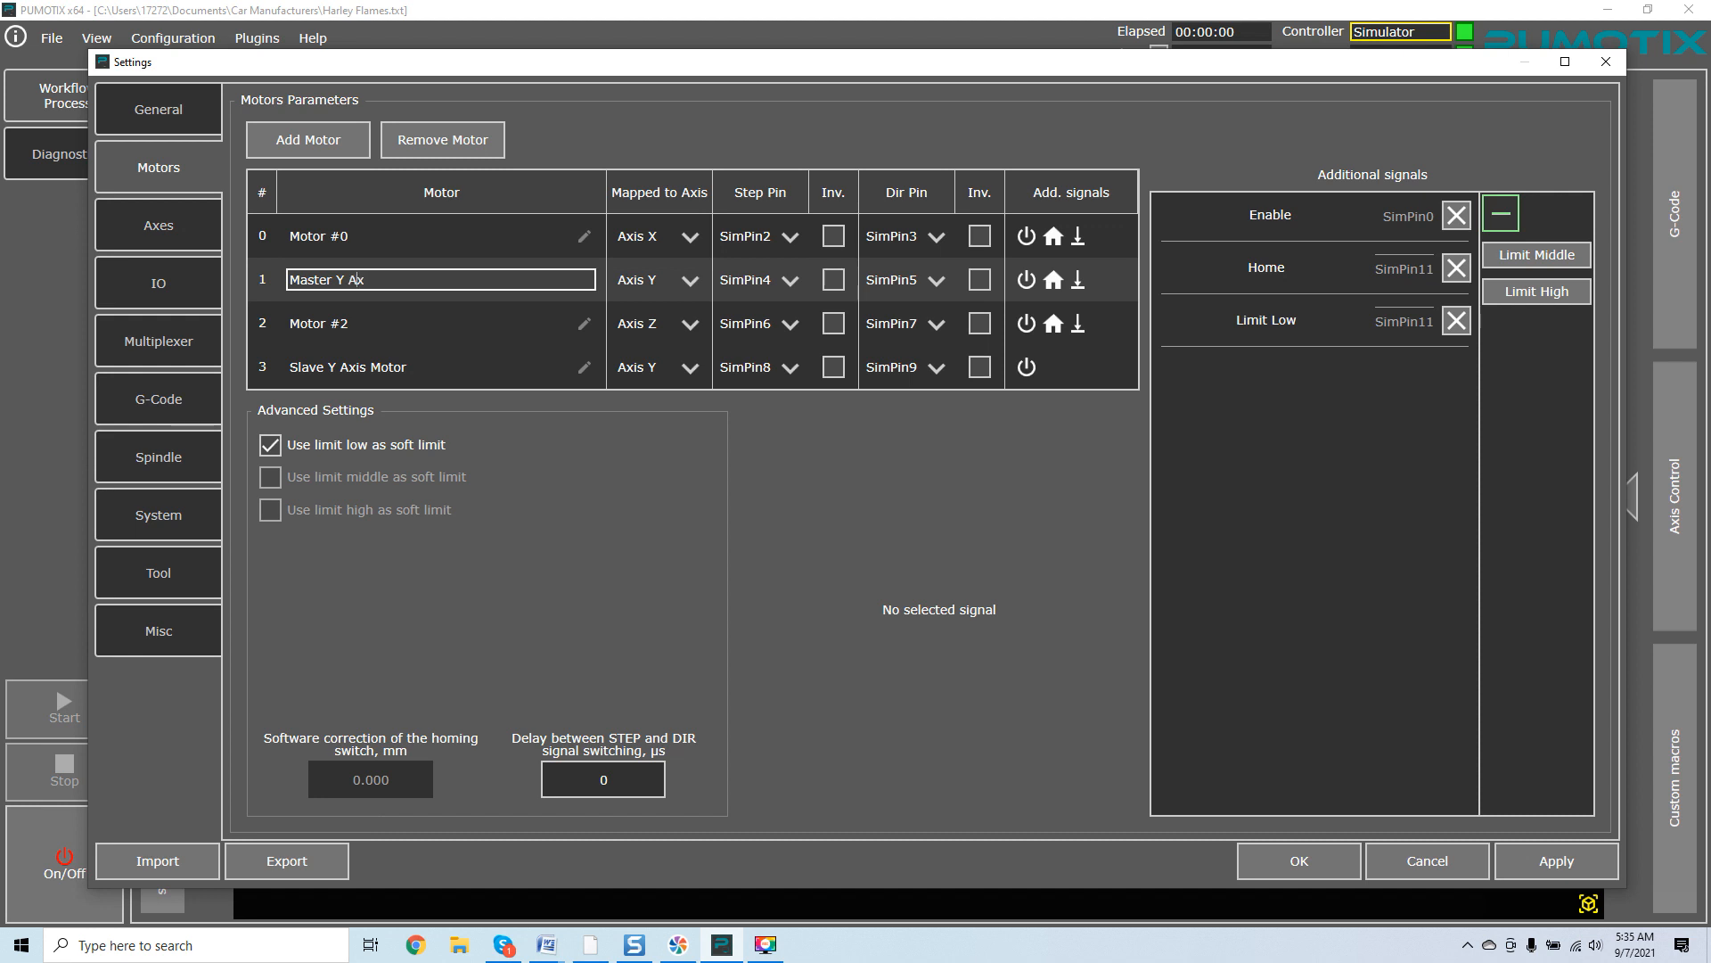
{"action": "key", "text": "Return"}
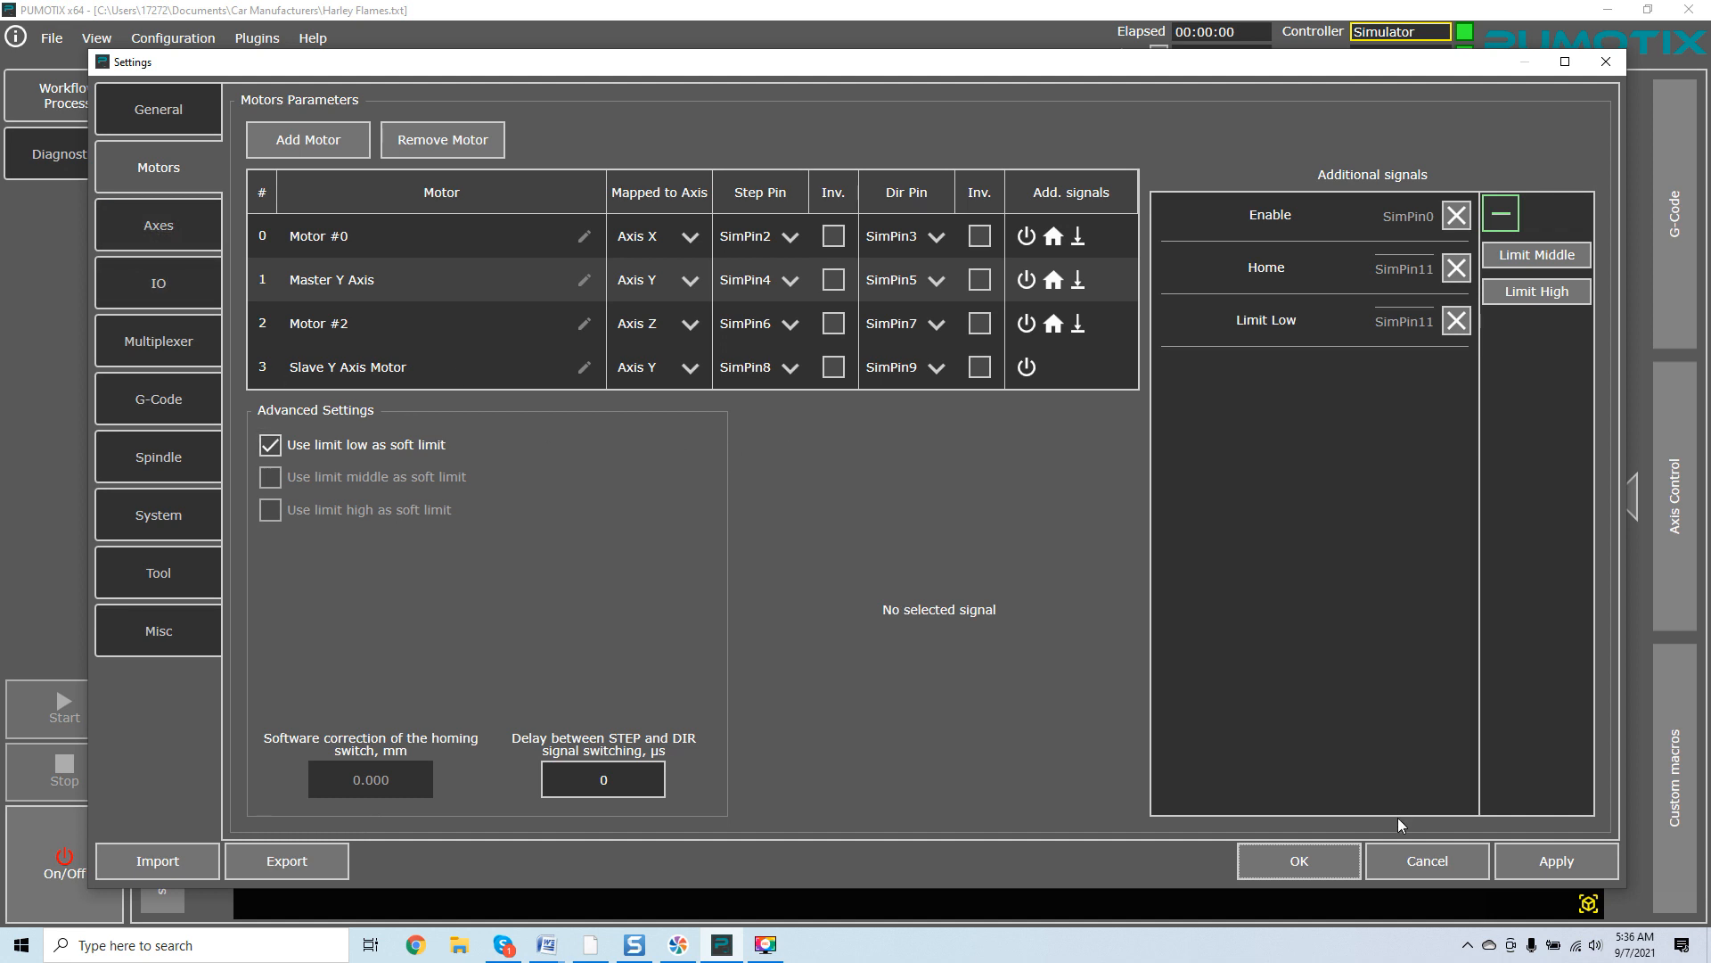
{"action": "left_click", "coordinate": [1557, 861]}
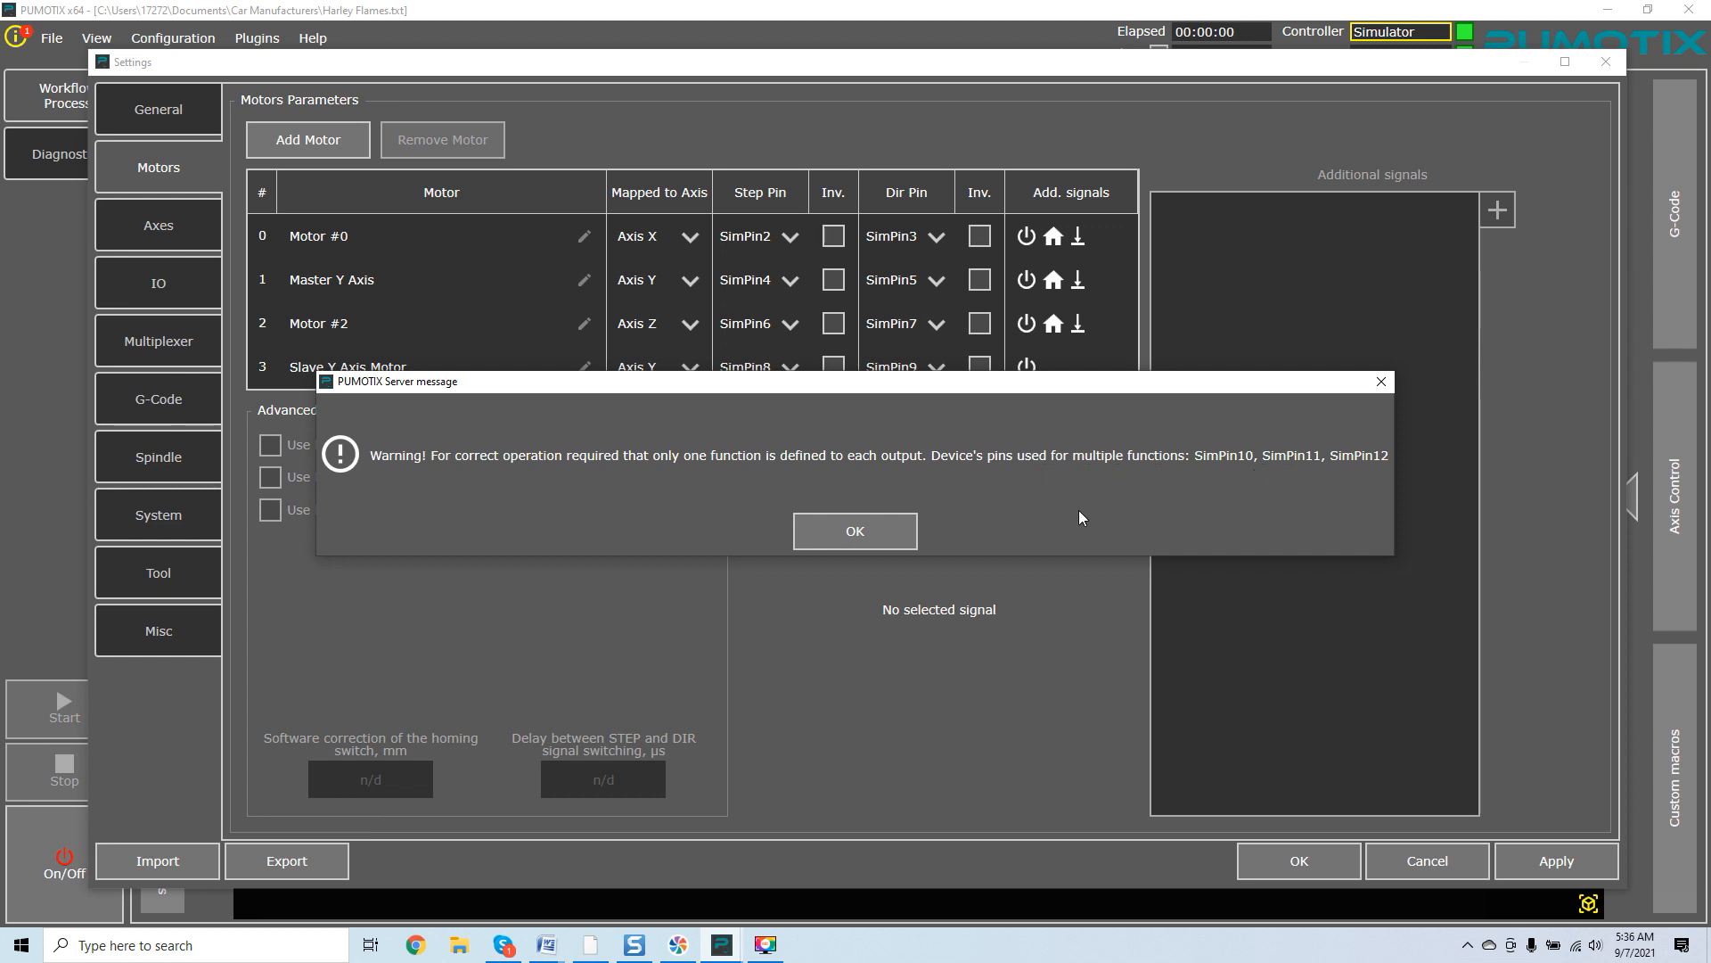
{"action": "left_click", "coordinate": [890, 528]}
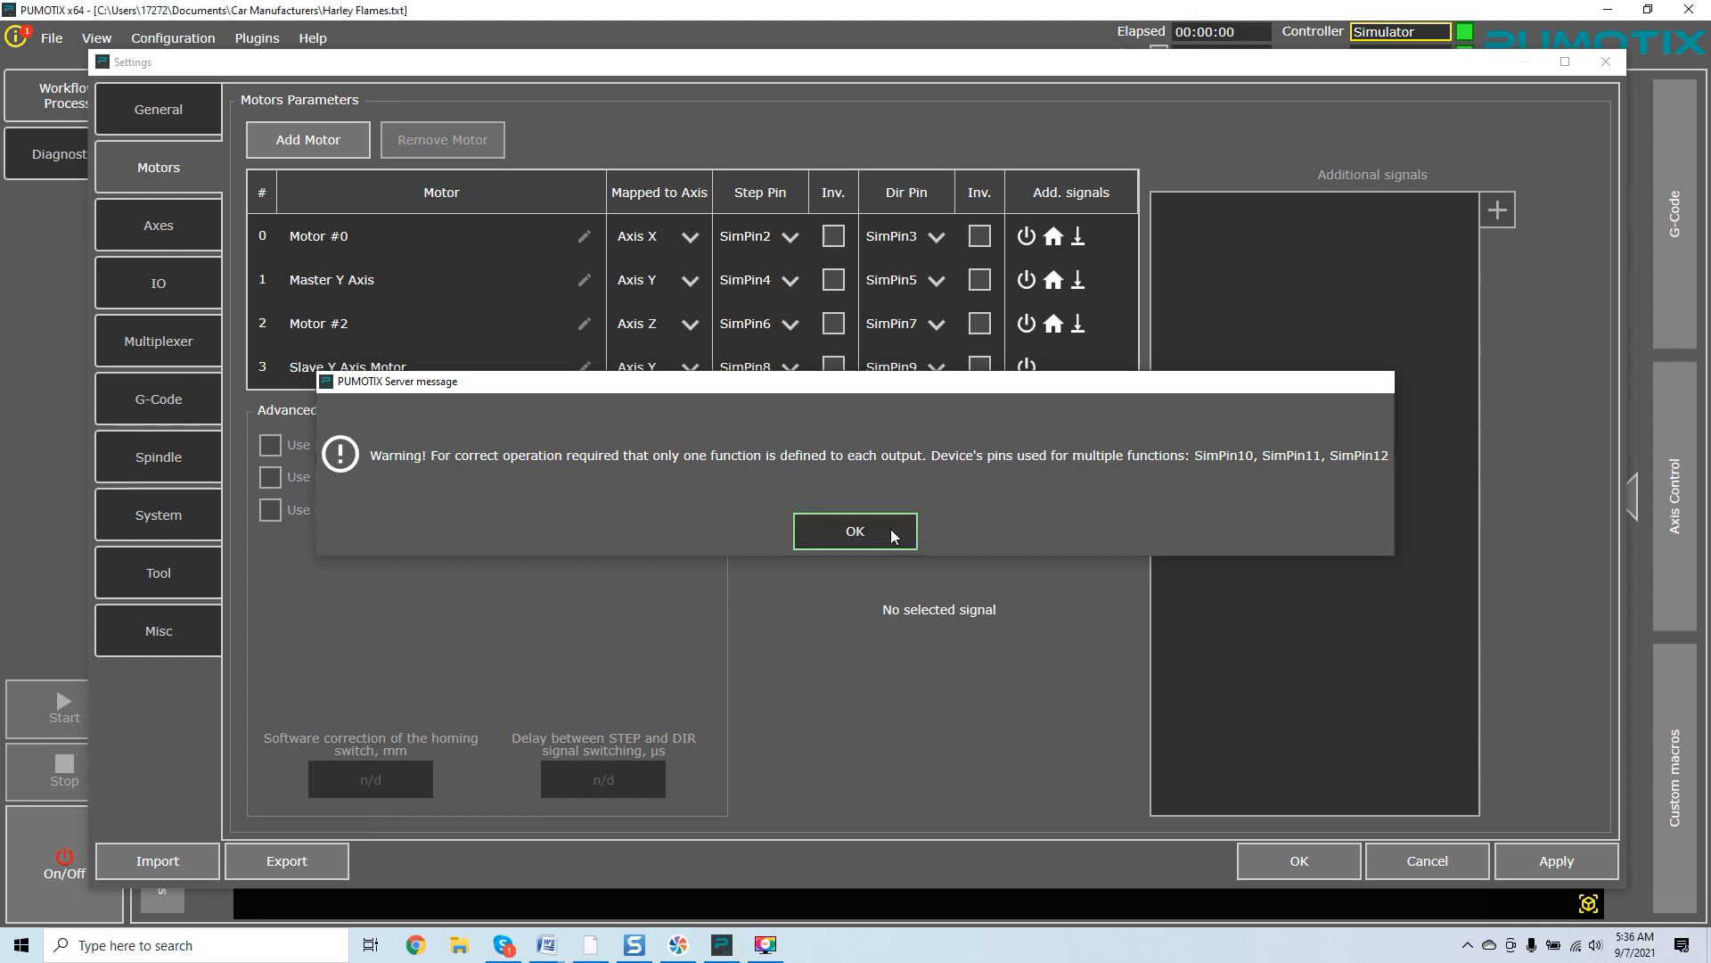
Select Motor #0's additional signals, then confirm and close the Settings window.
{"action": "left_click", "coordinate": [1056, 237]}
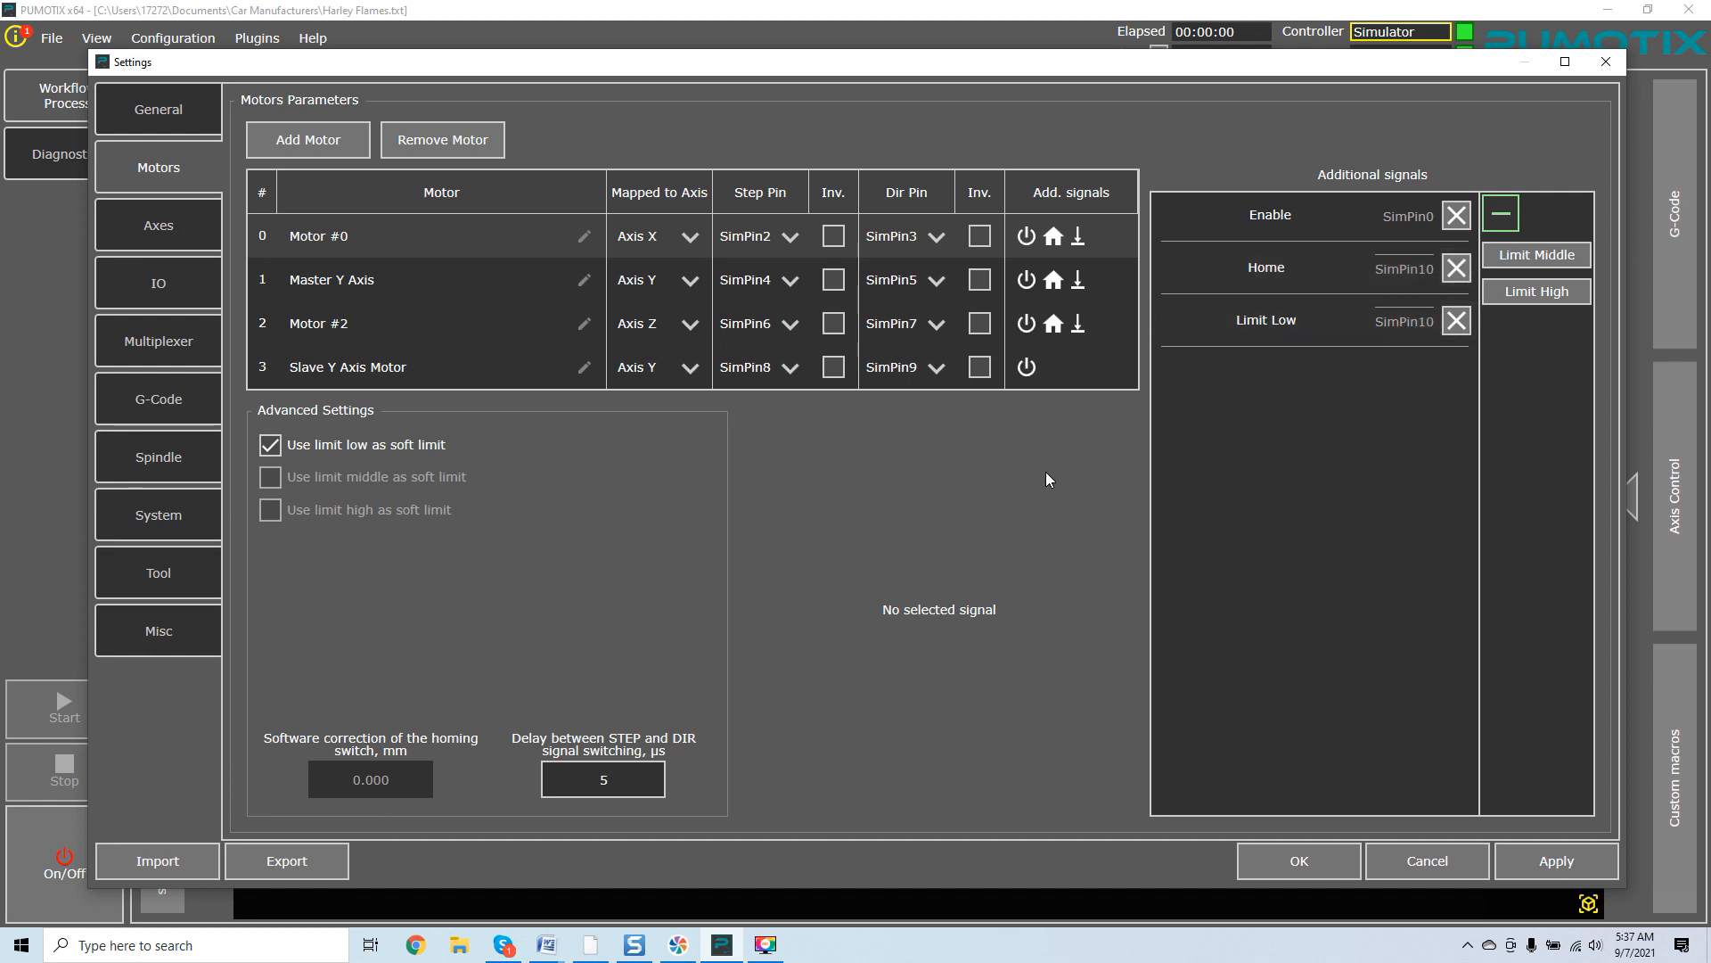
{"action": "left_click", "coordinate": [1312, 861]}
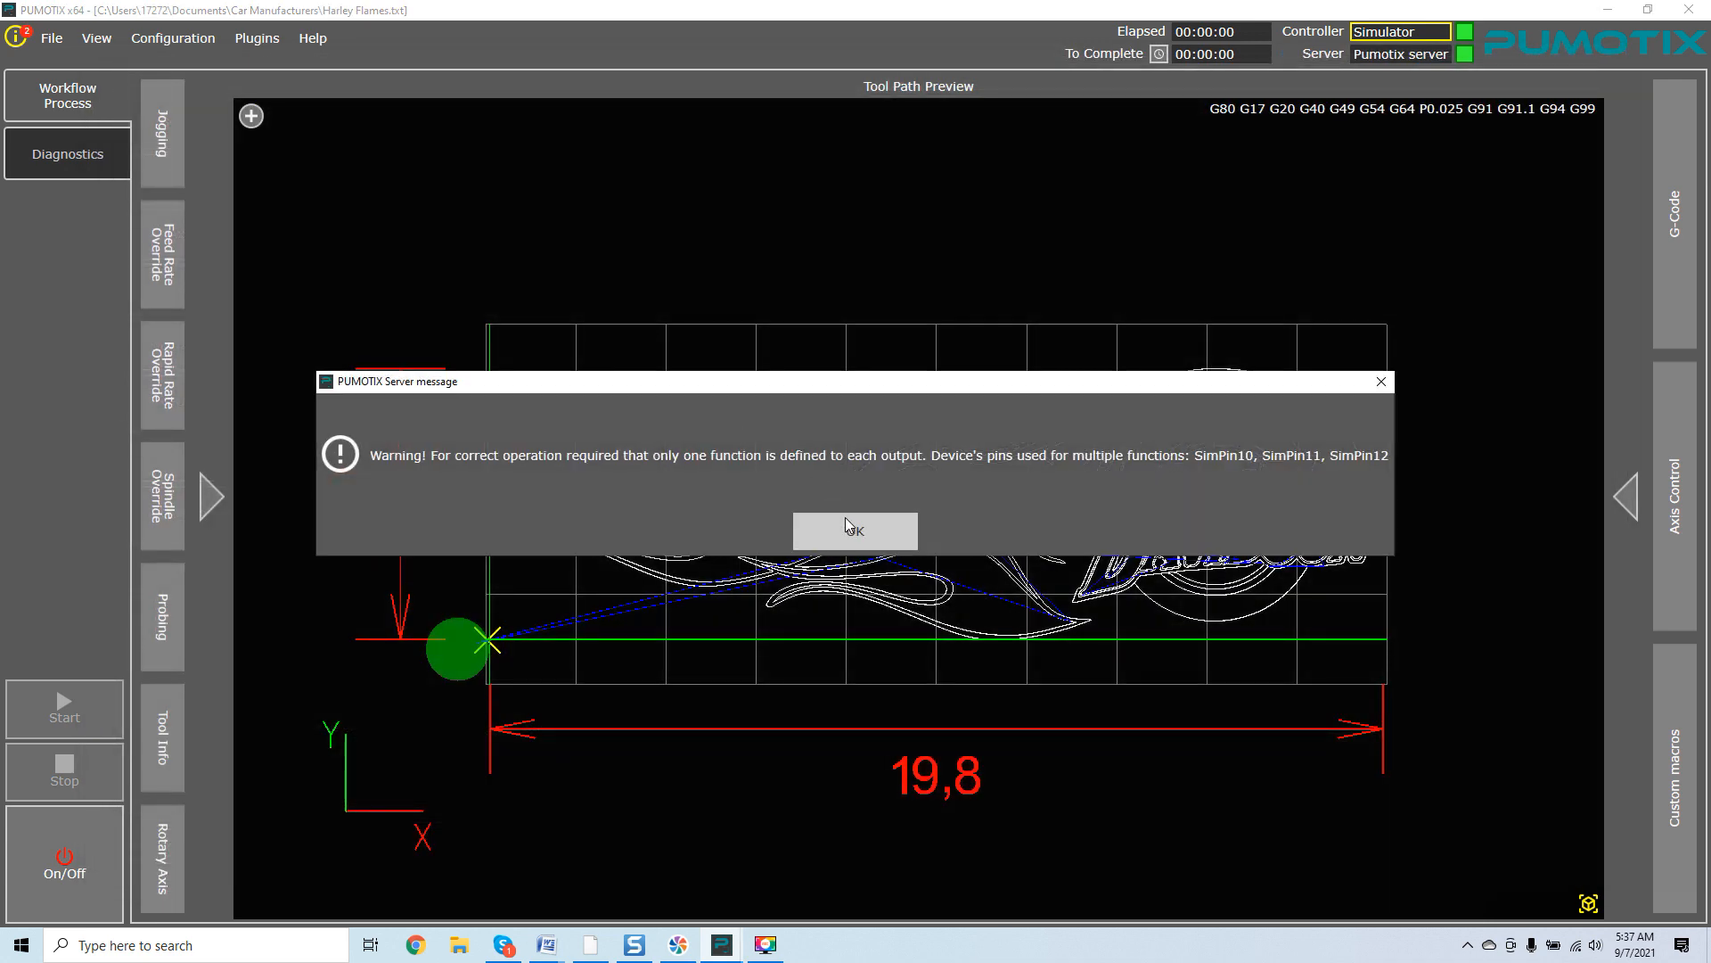
{"action": "left_click", "coordinate": [853, 533]}
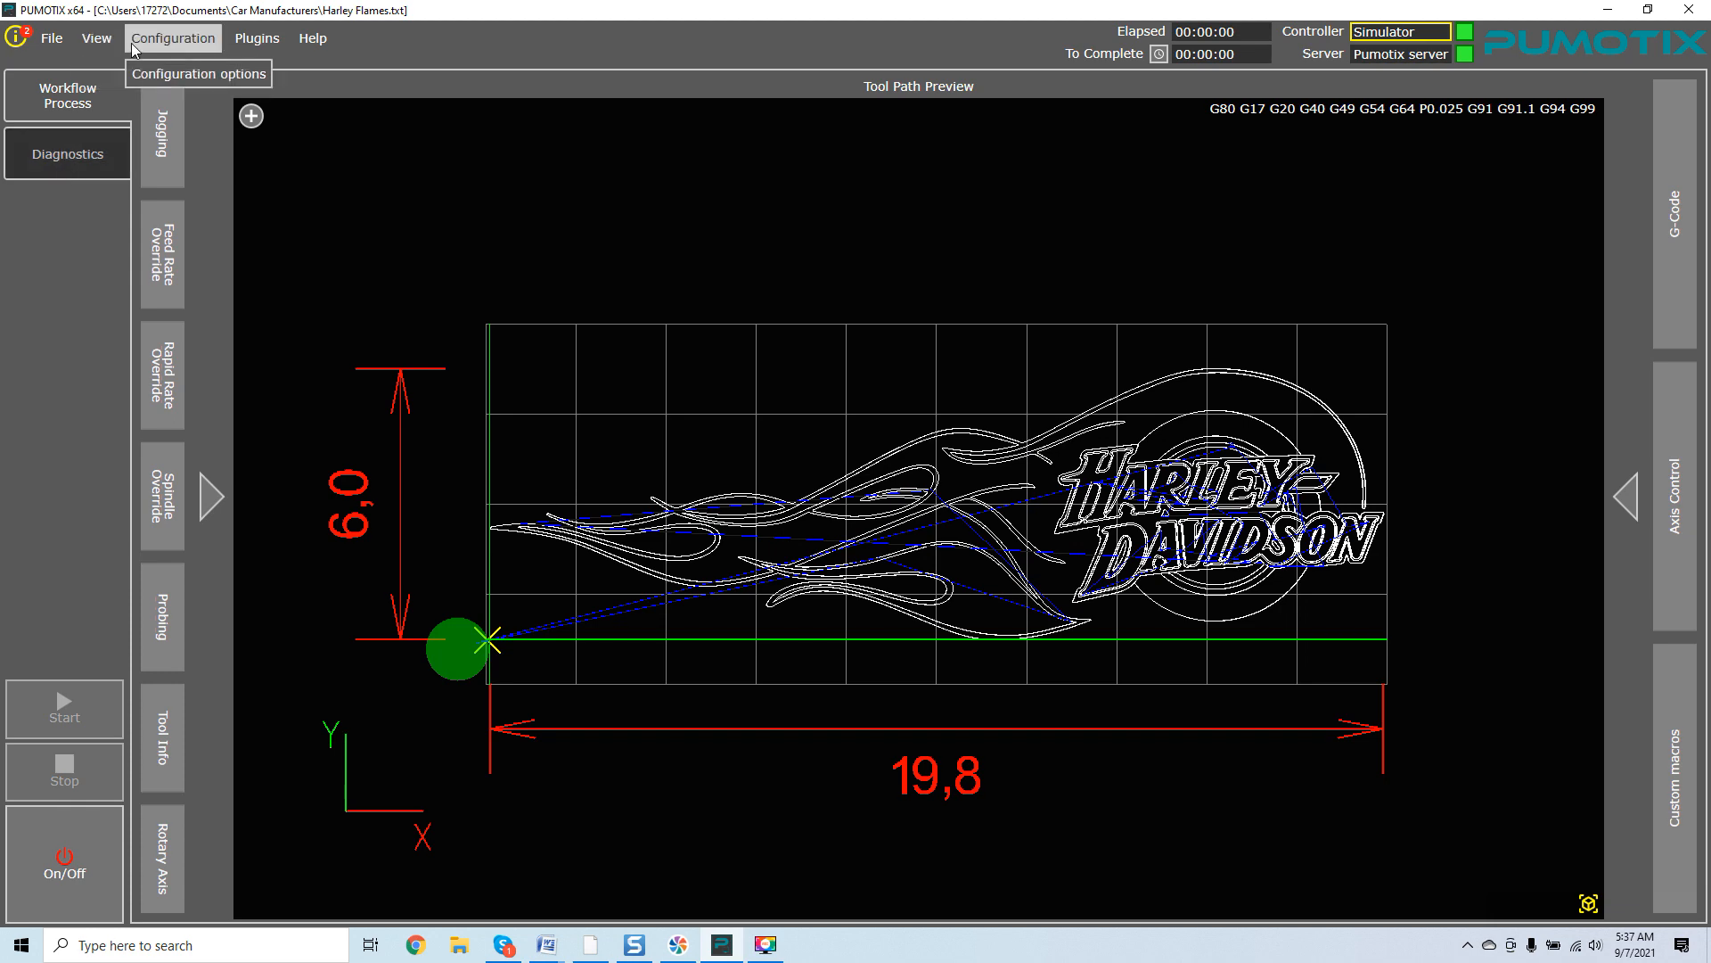
Reopen the settings on the Axes page for Axis Y and switch its Additional Features motor between Master Y Axis and Slave Y Axis Motor.
{"action": "left_click", "coordinate": [171, 39]}
{"action": "left_click", "coordinate": [148, 67]}
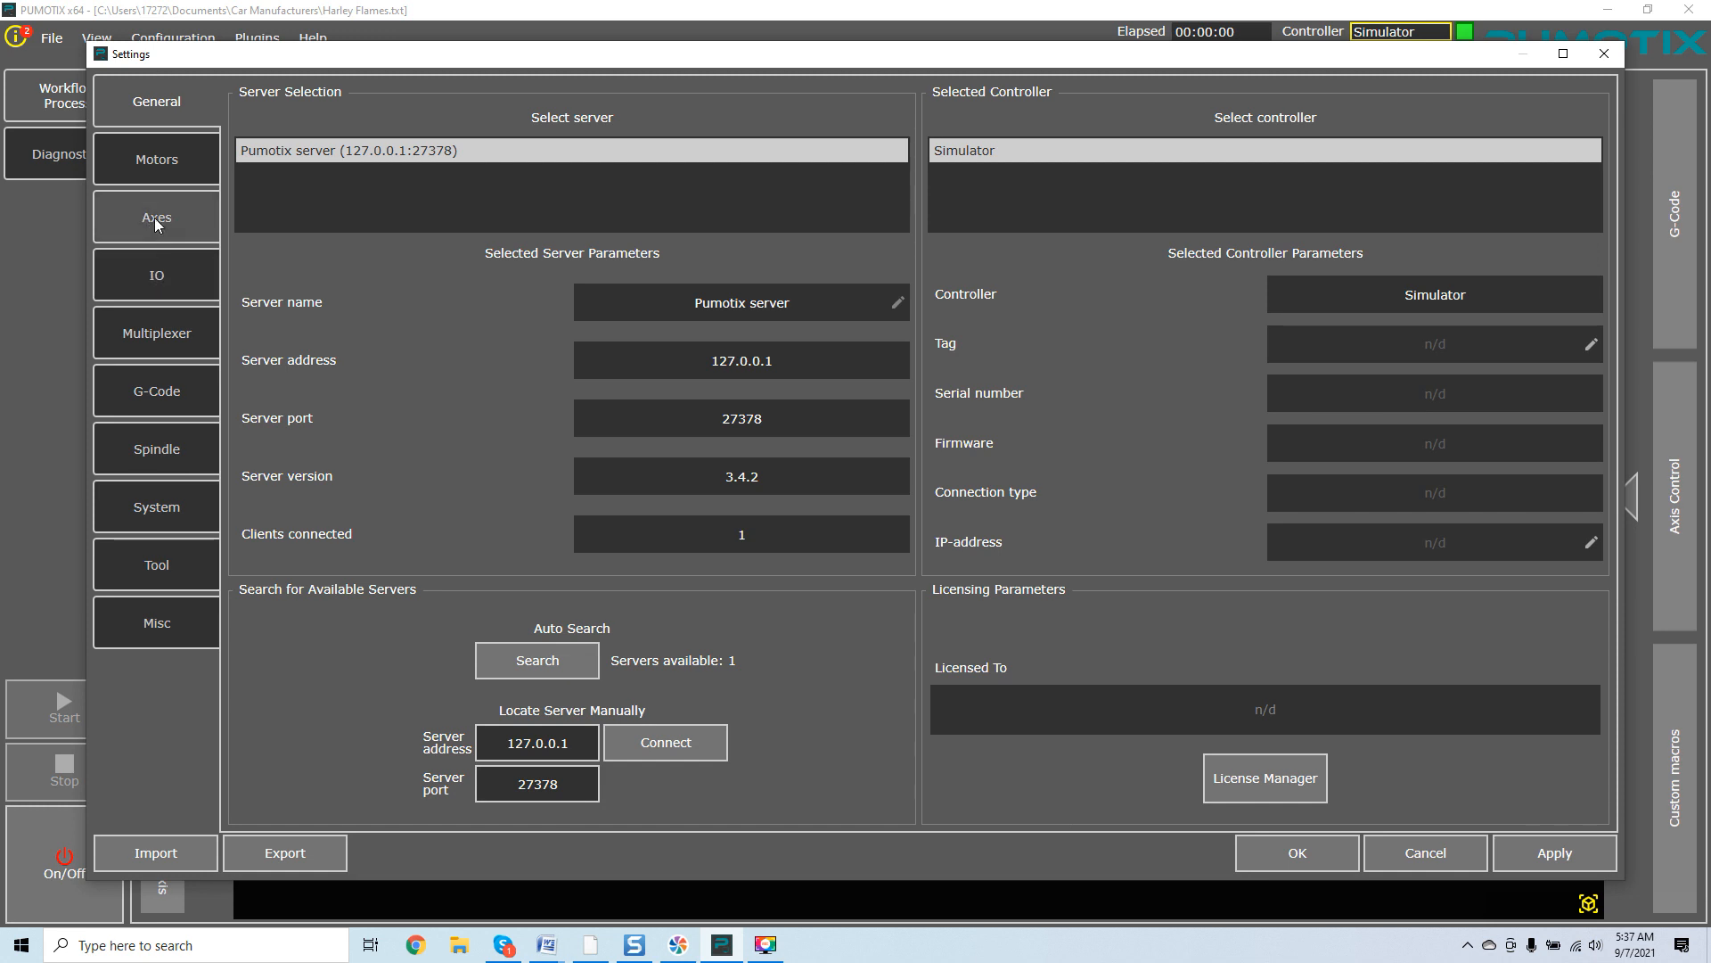
{"action": "left_click", "coordinate": [157, 221]}
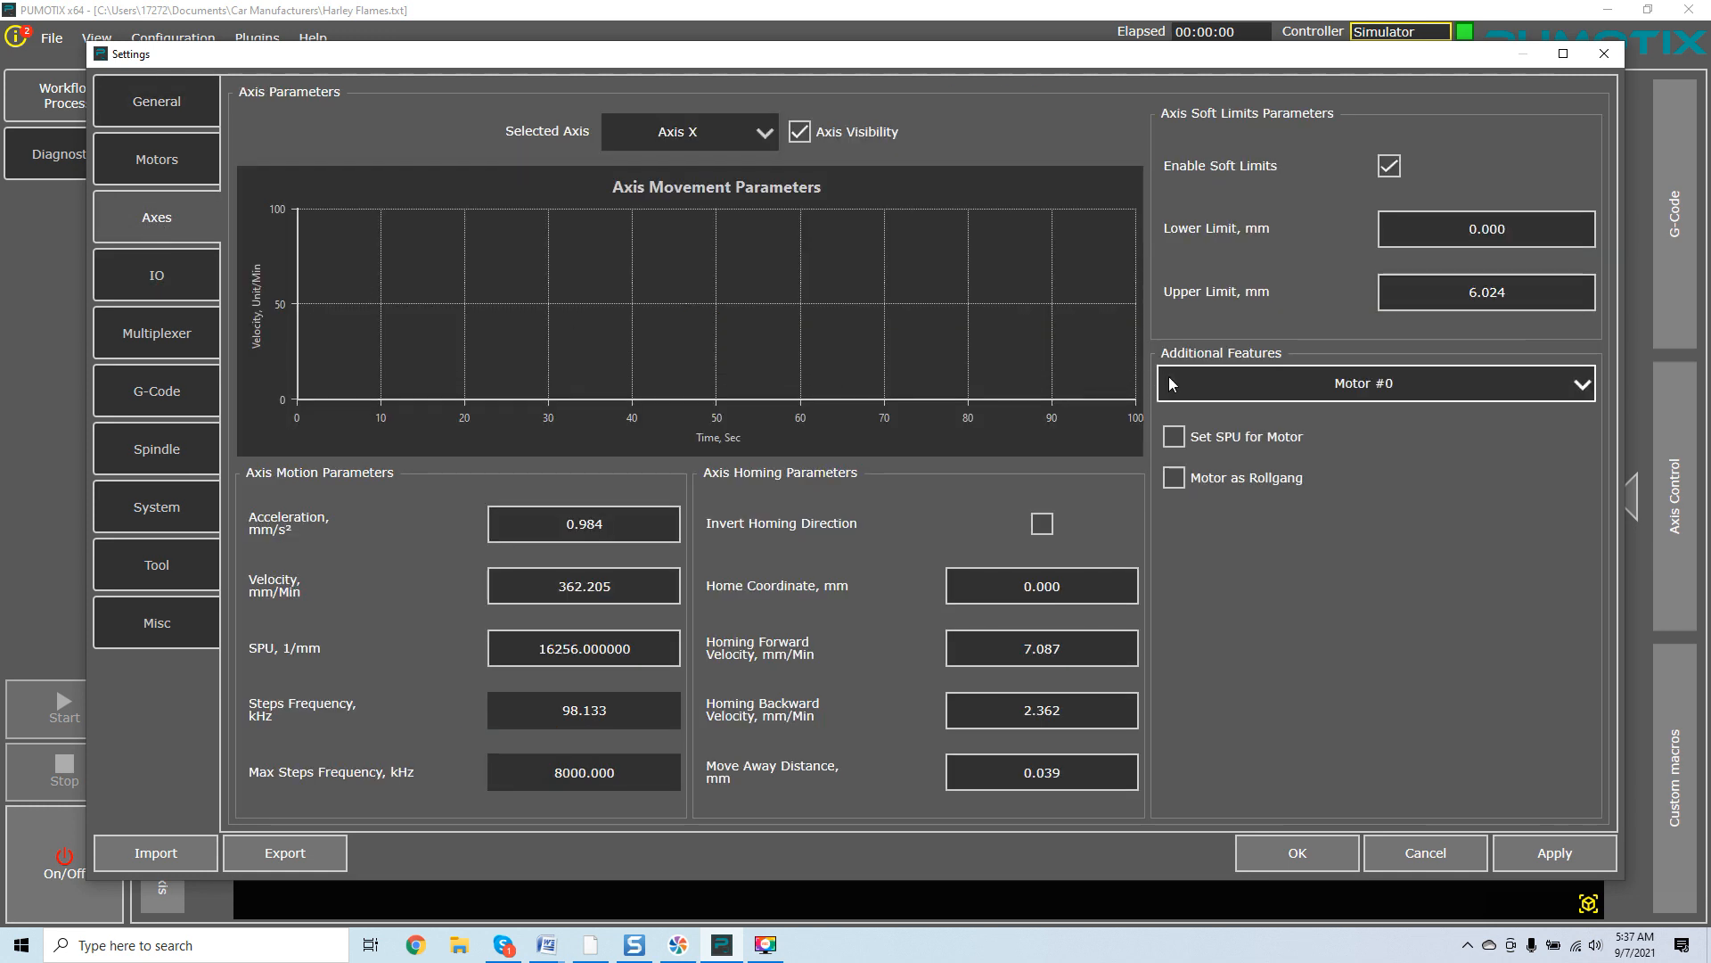
{"action": "left_click", "coordinate": [749, 134]}
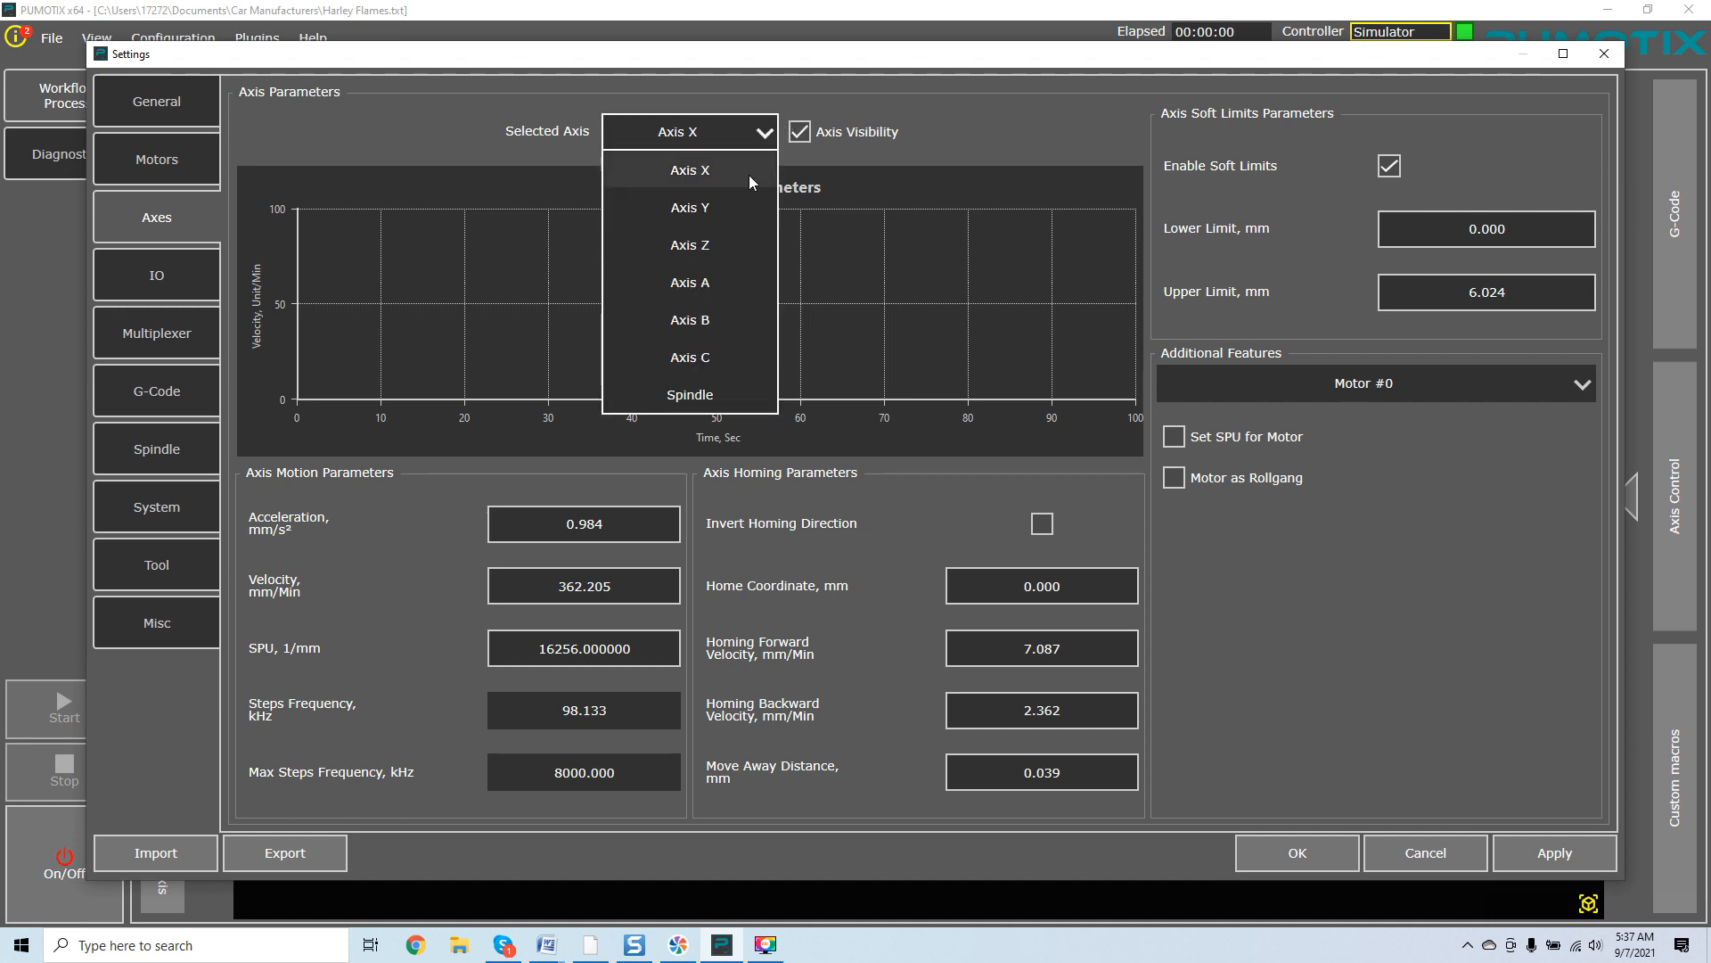
{"action": "left_click", "coordinate": [736, 205]}
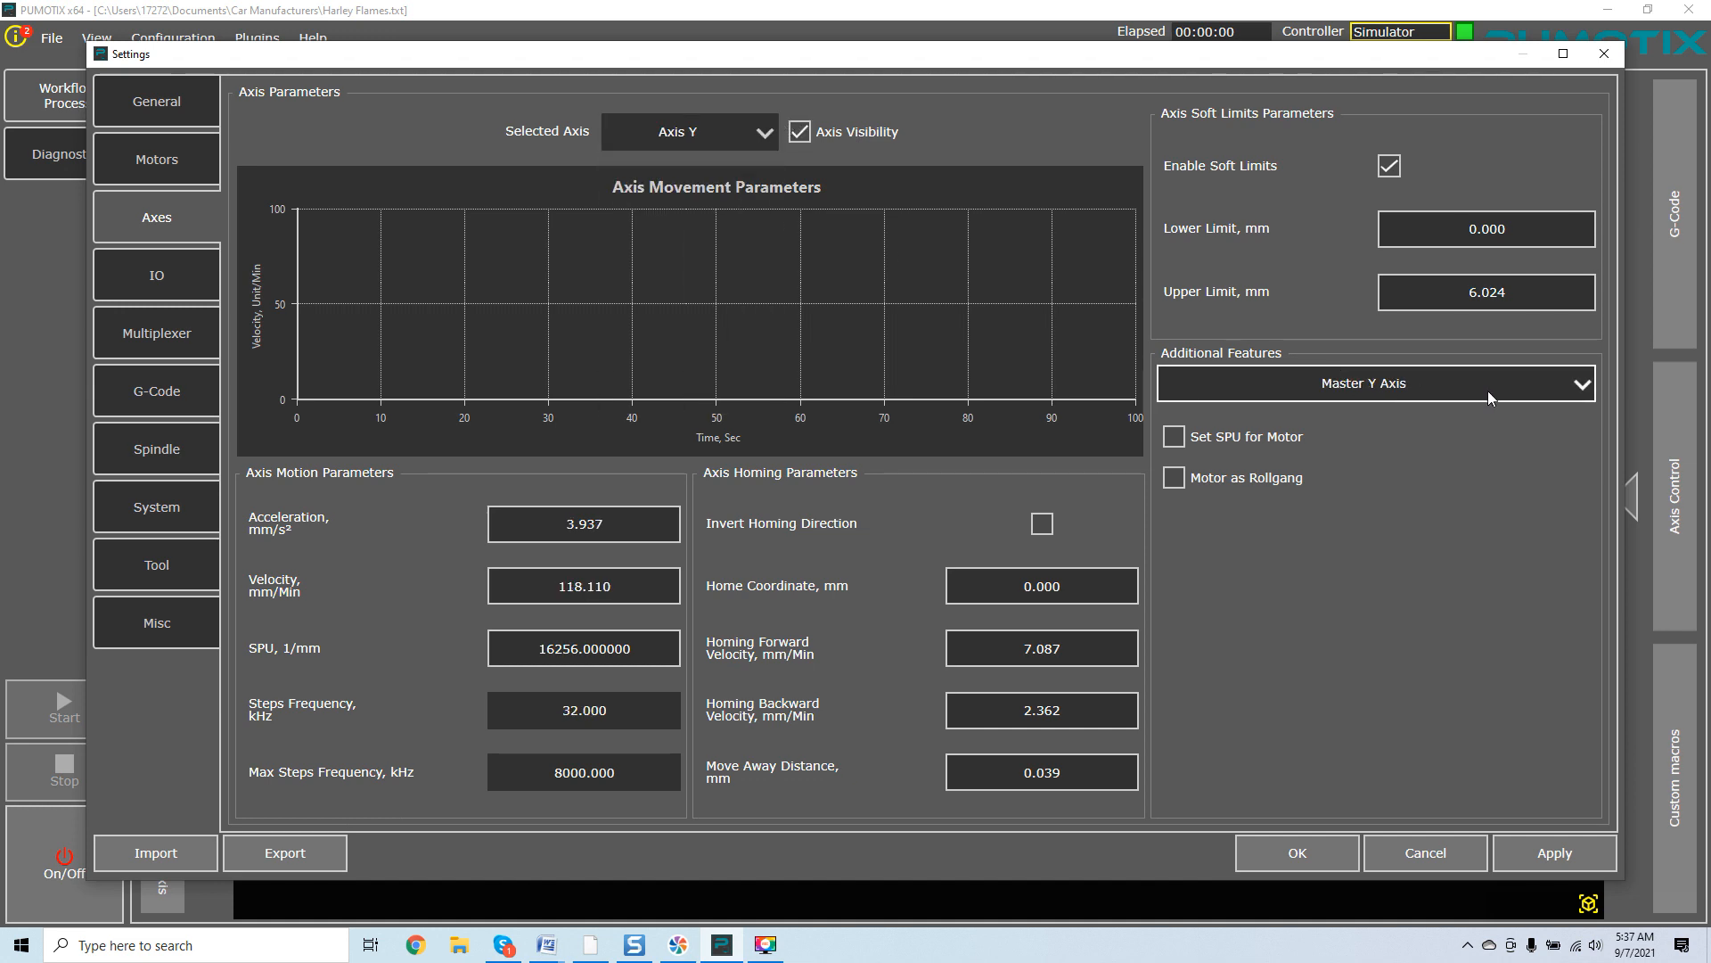
{"action": "left_click", "coordinate": [1579, 385]}
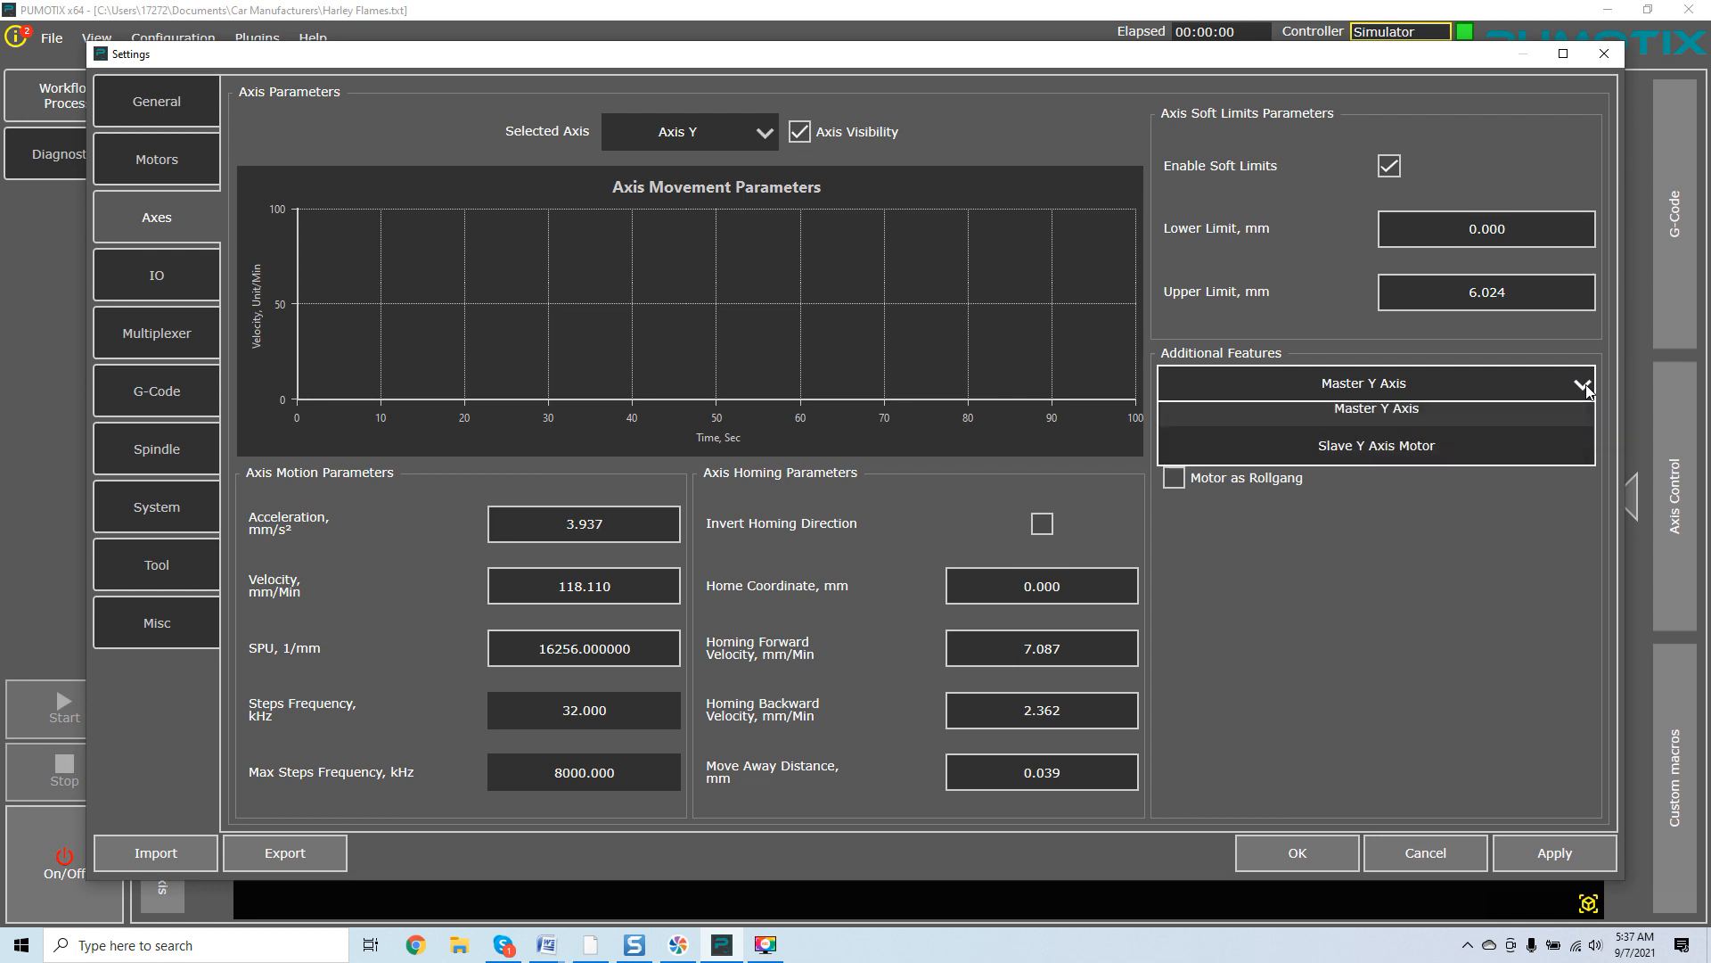
{"action": "left_click", "coordinate": [1559, 456]}
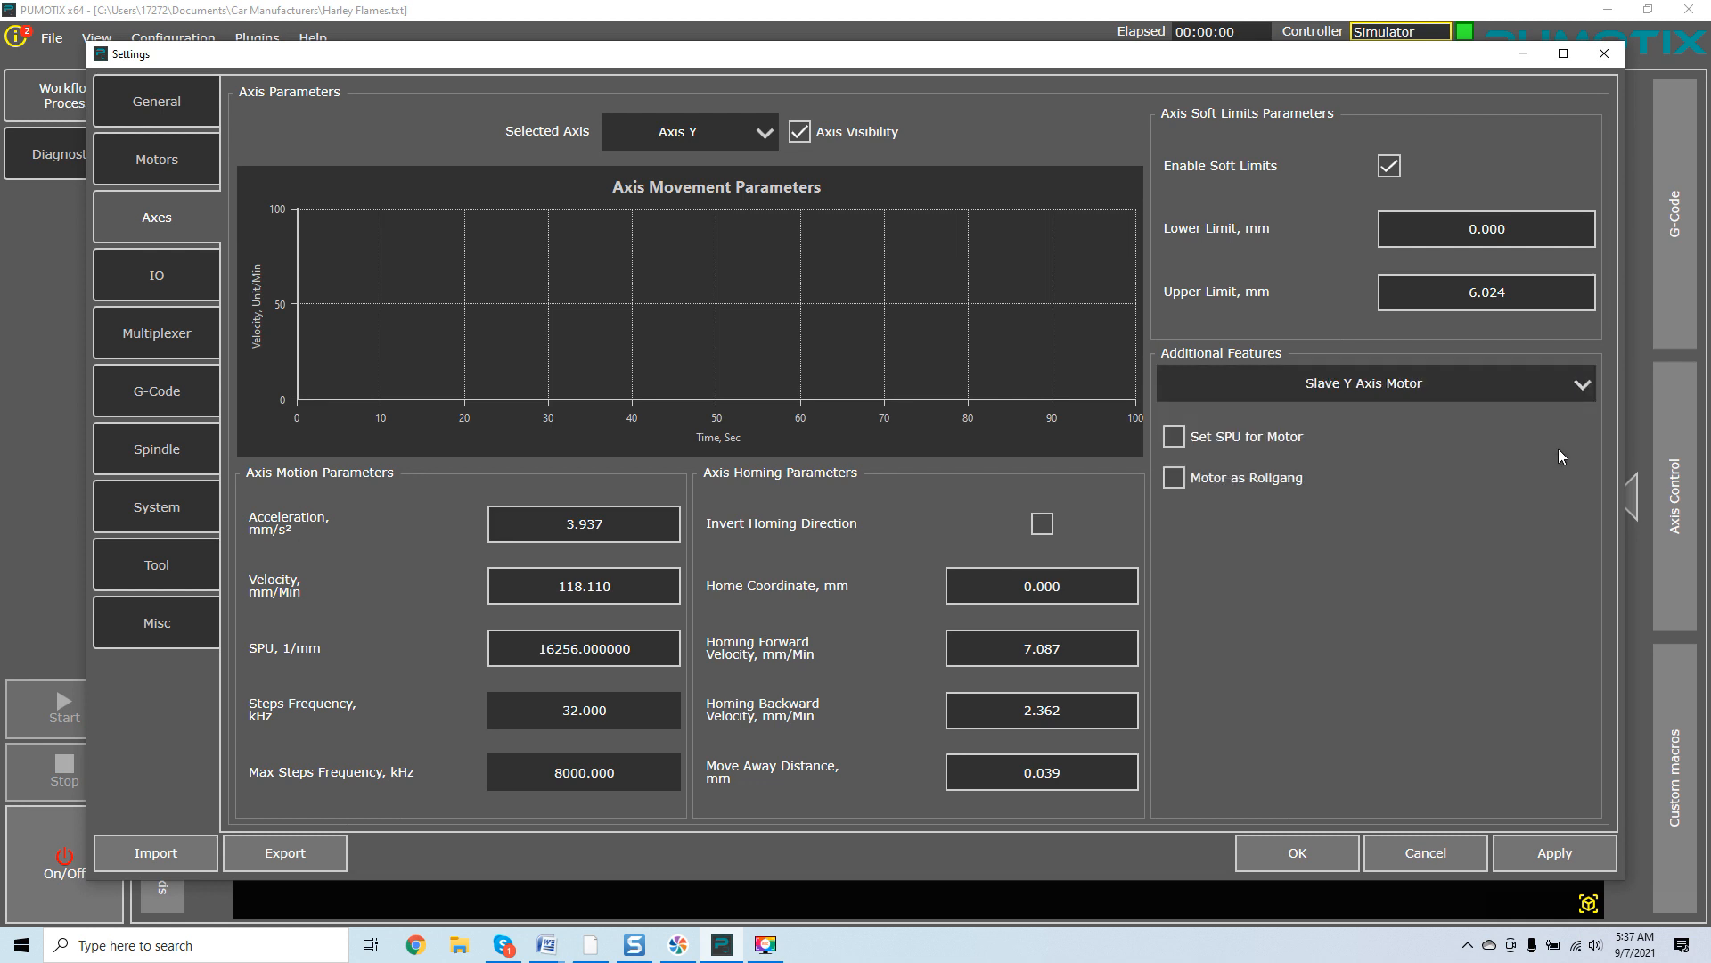
{"action": "left_click", "coordinate": [1583, 392]}
{"action": "left_click", "coordinate": [1564, 416]}
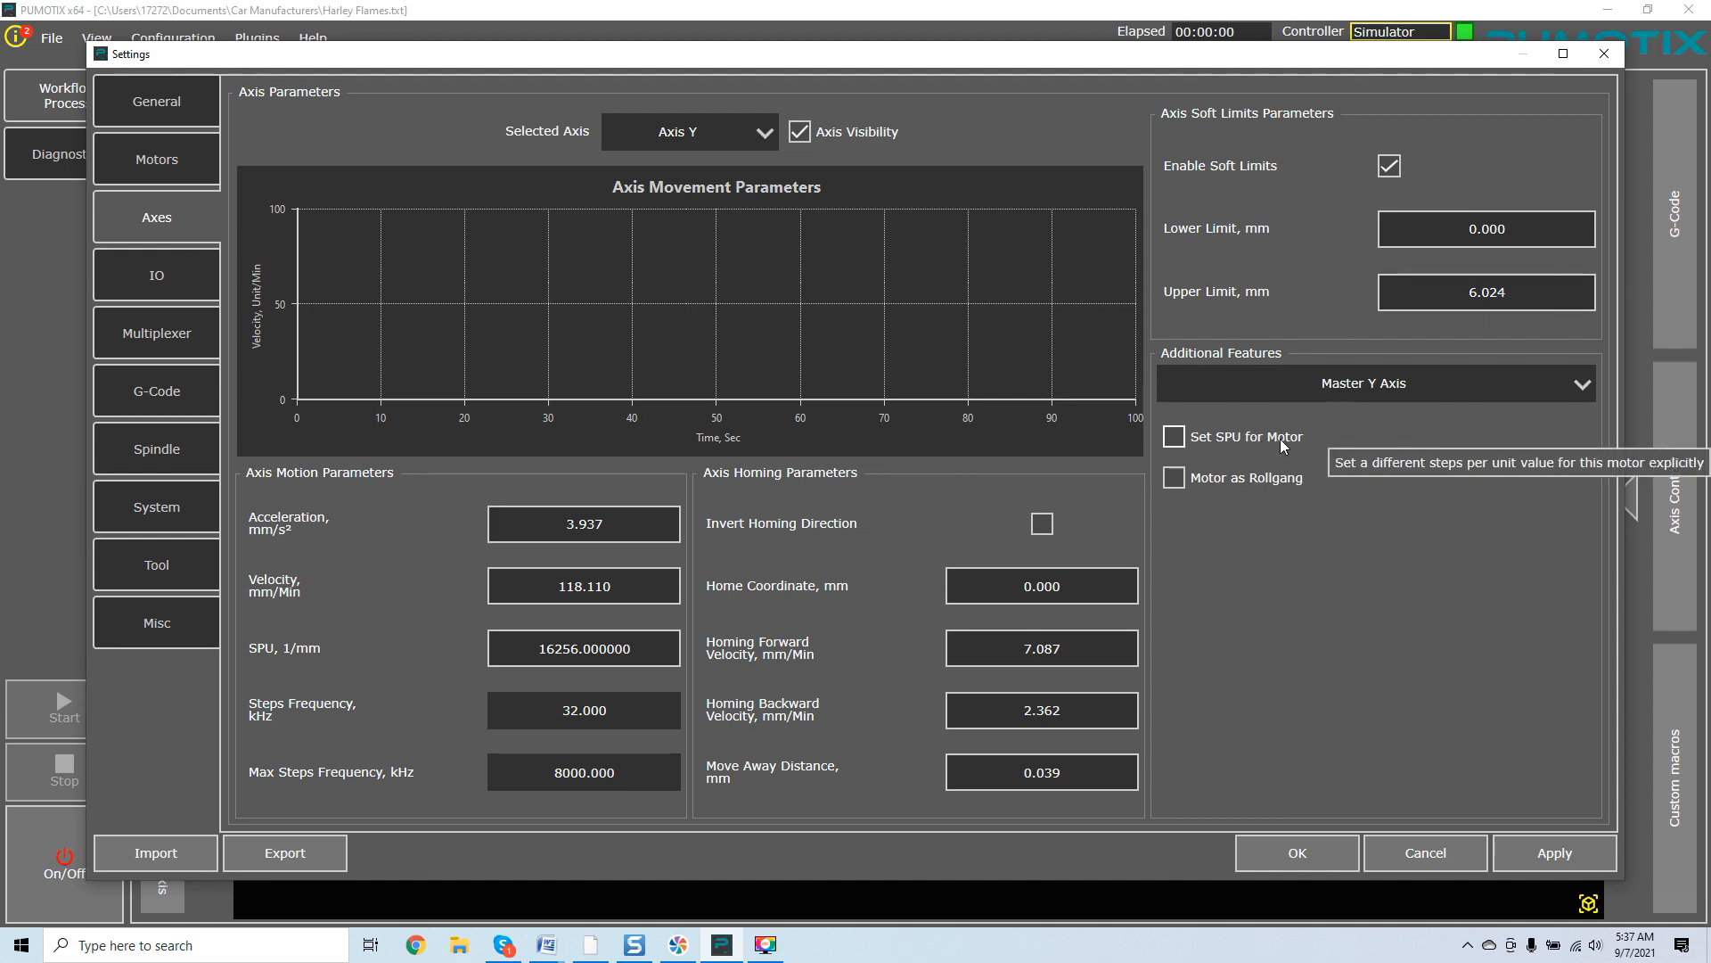
{"action": "left_click", "coordinate": [1570, 389]}
{"action": "left_click", "coordinate": [1519, 454]}
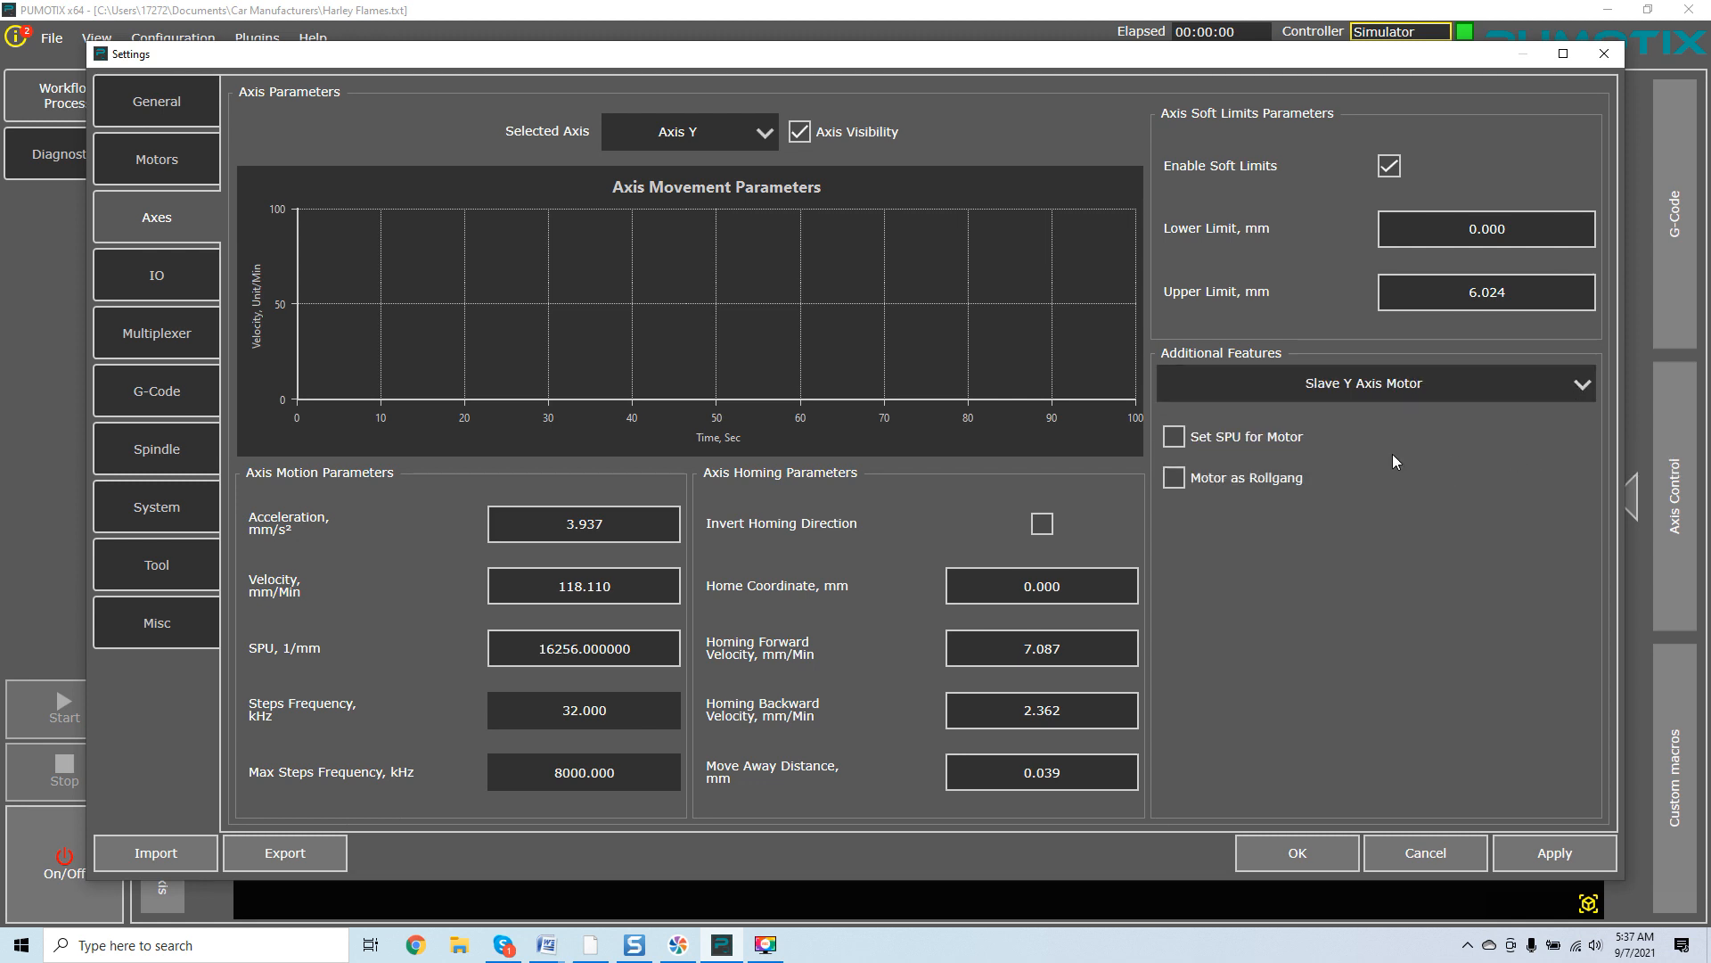
Toggle Set SPU for Motor on and off for the slave motor, then switch the feature motor back to Master Y Axis.
{"action": "left_click", "coordinate": [1183, 440]}
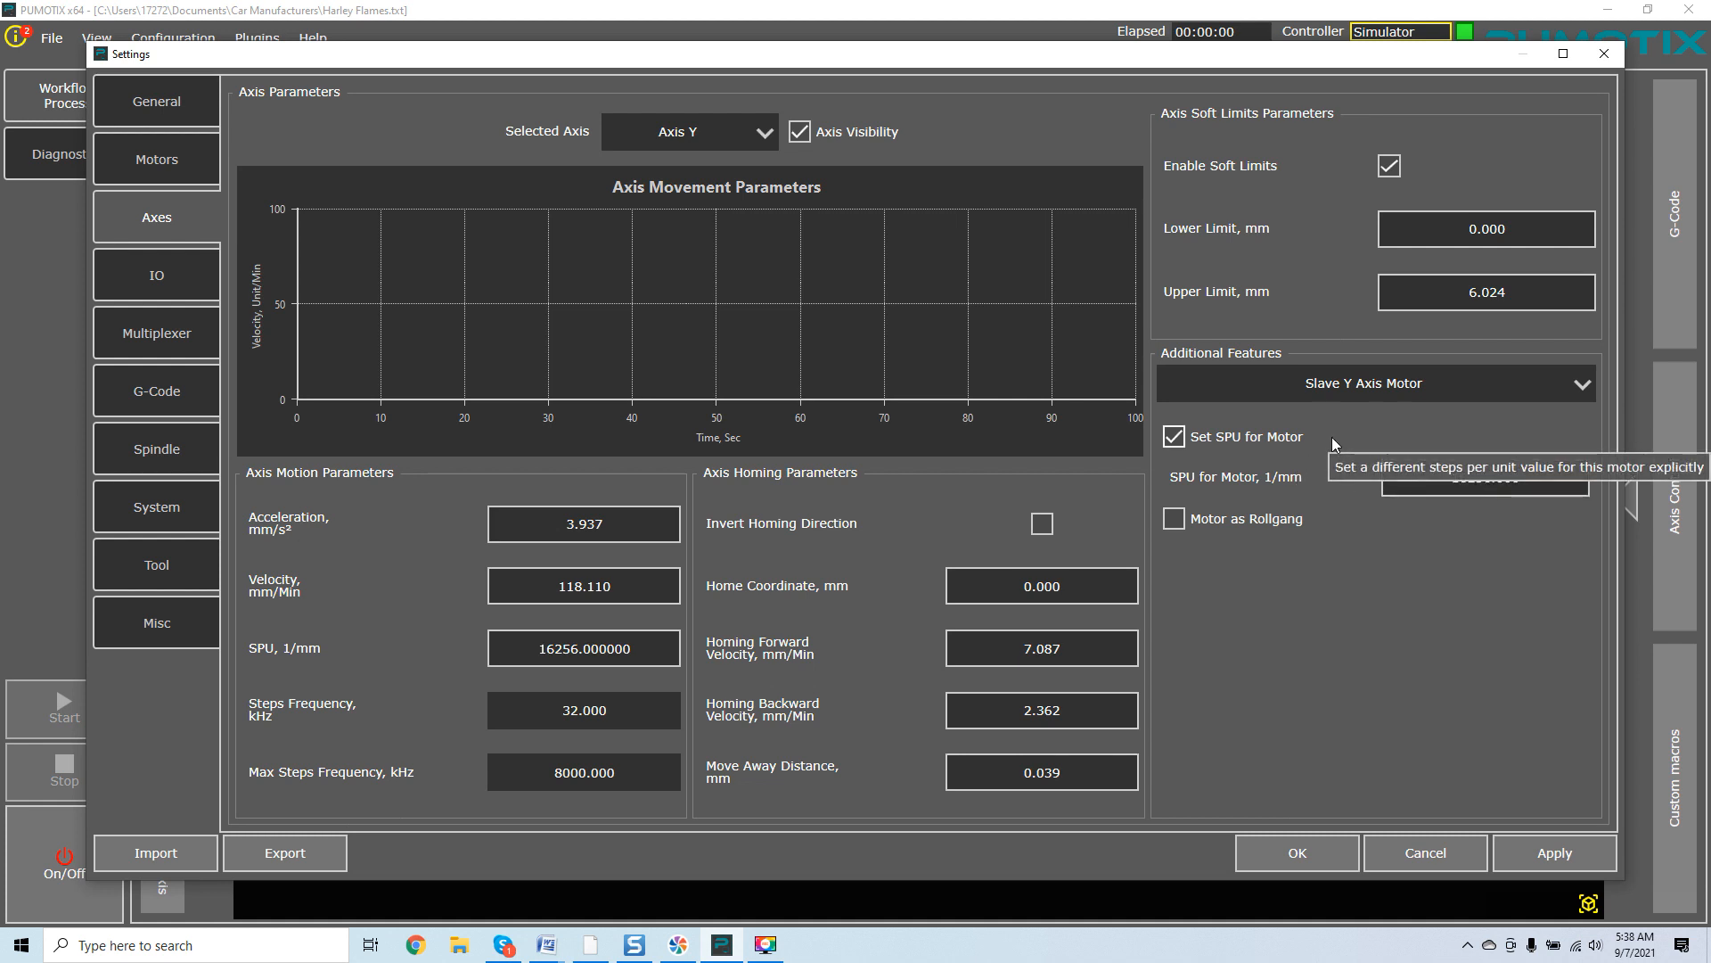
{"action": "left_click", "coordinate": [1174, 436]}
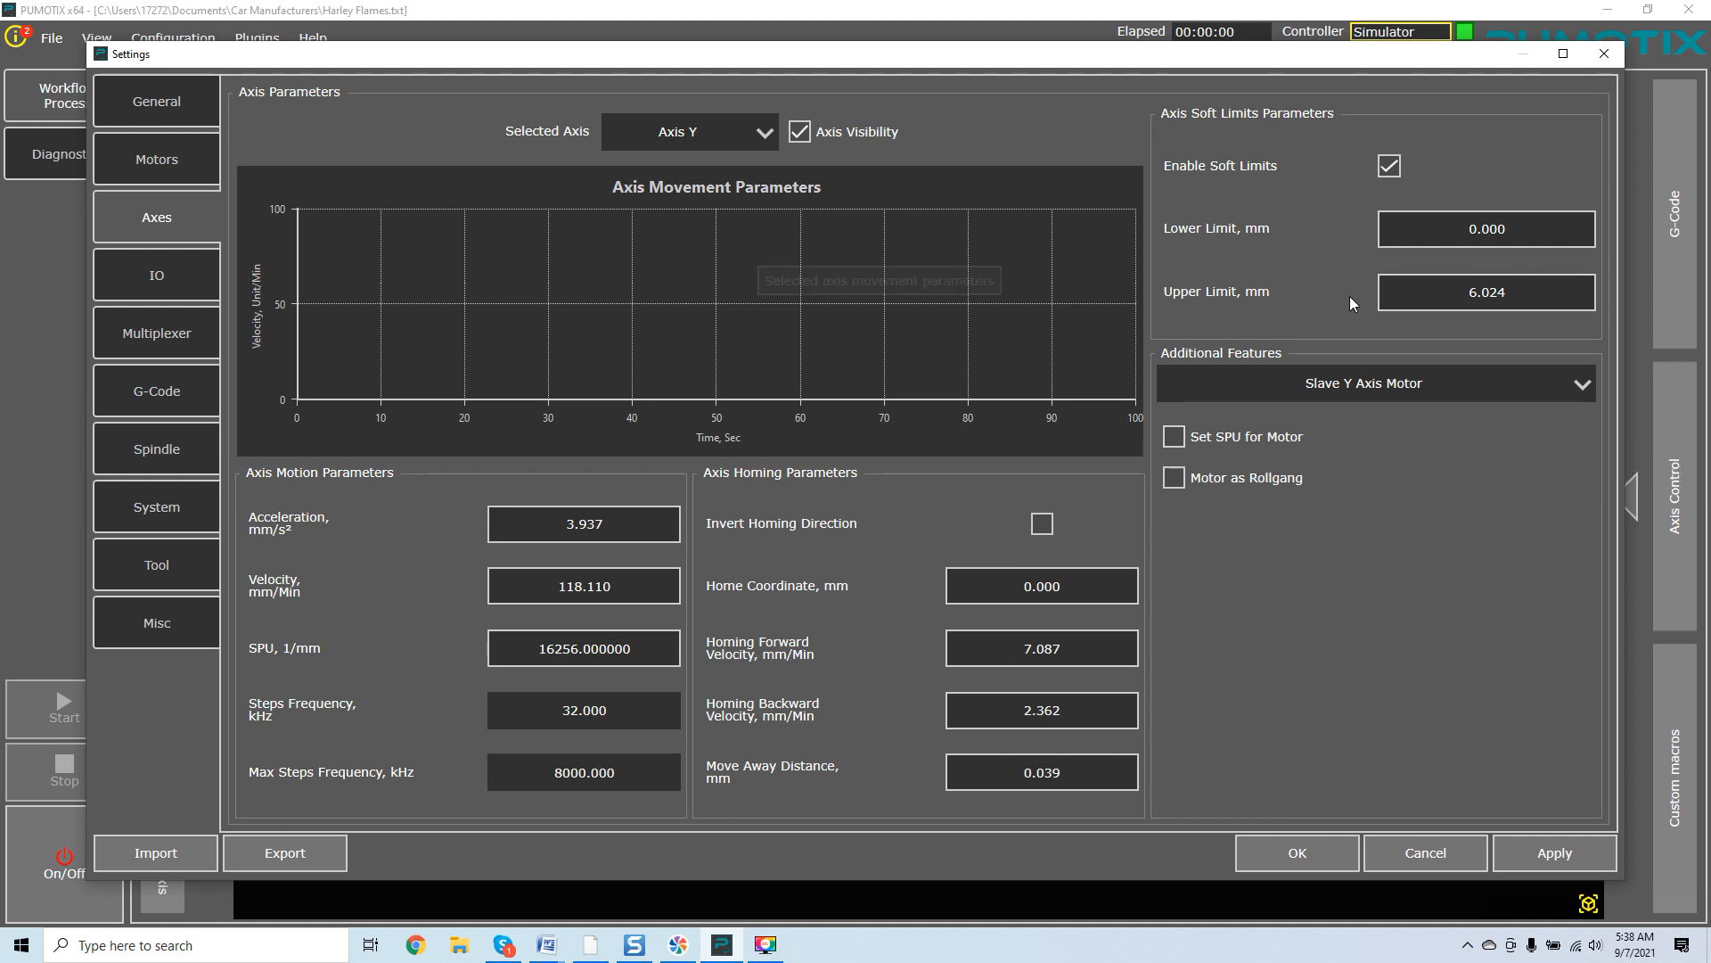
{"action": "left_click", "coordinate": [1485, 387]}
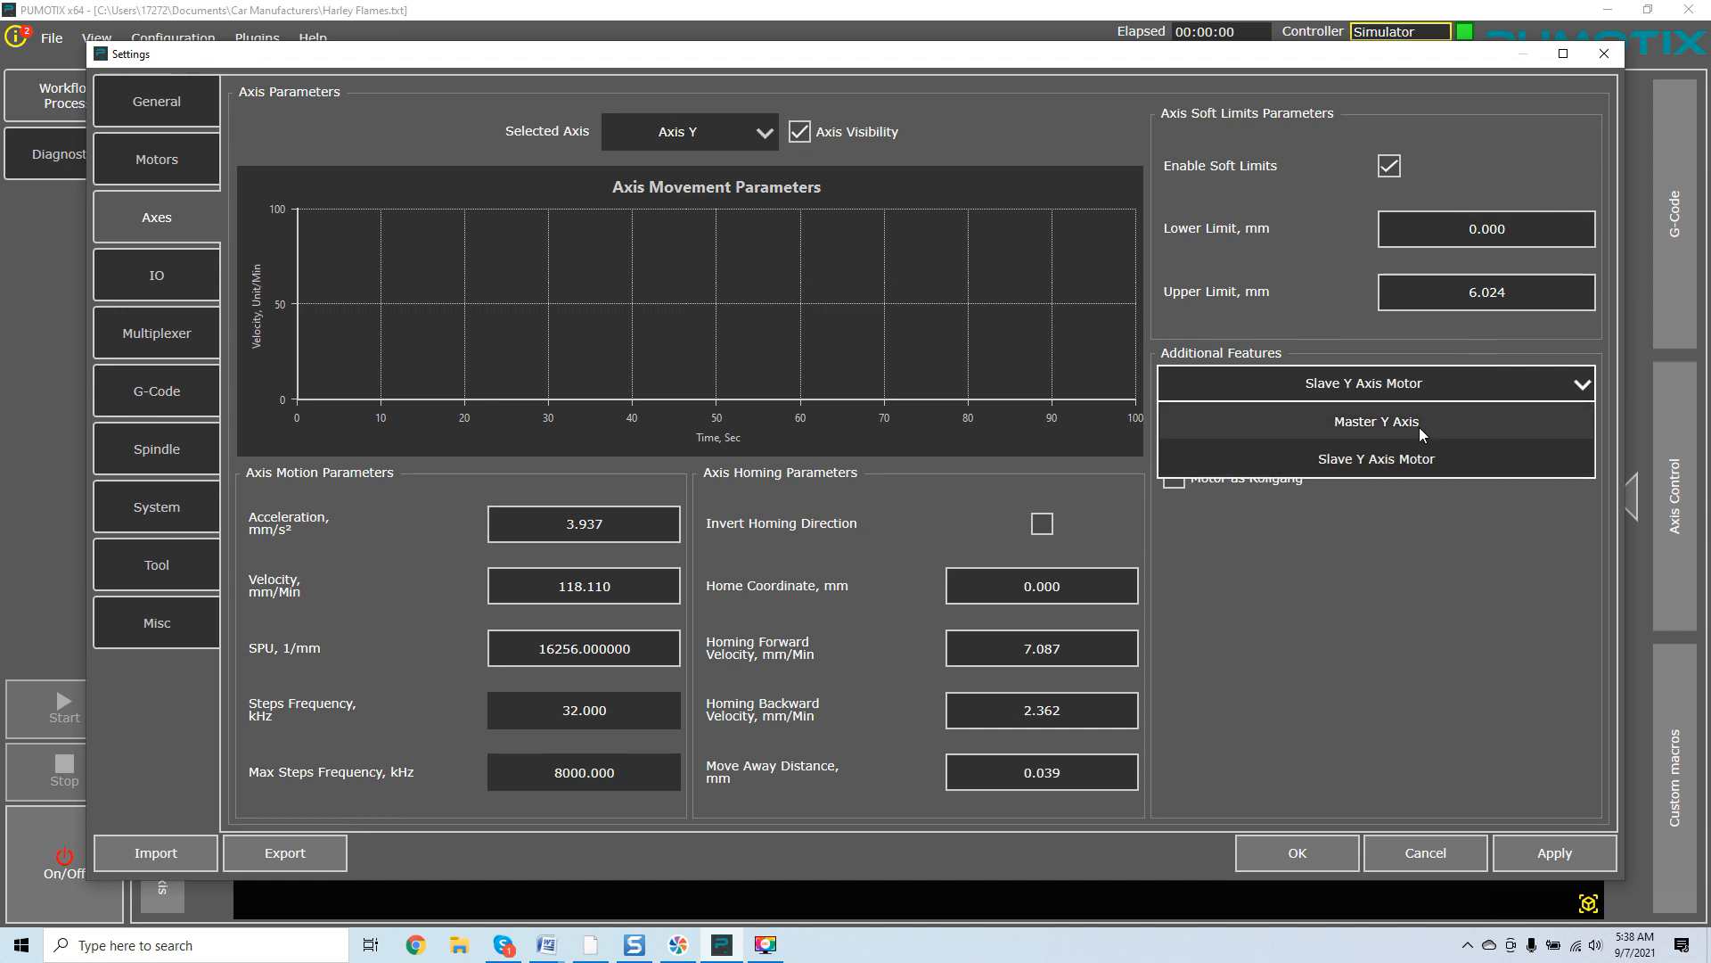
{"action": "left_click", "coordinate": [1419, 425]}
{"action": "left_click", "coordinate": [1489, 381]}
{"action": "left_click", "coordinate": [1469, 451]}
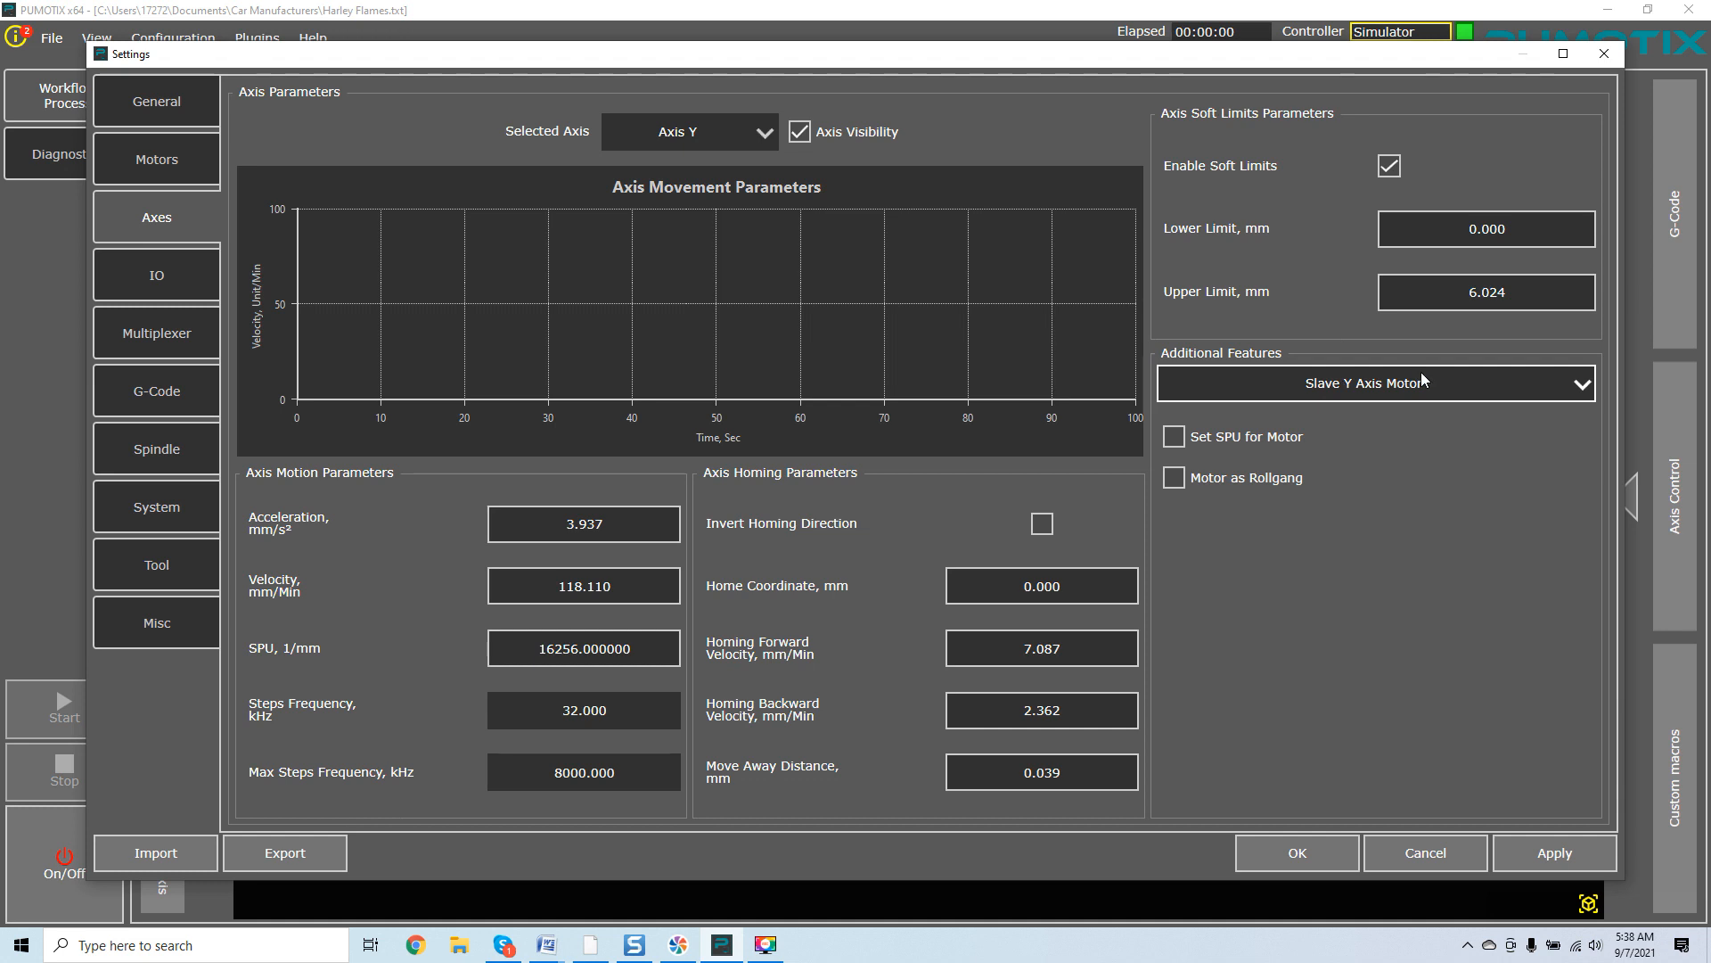
{"action": "left_click", "coordinate": [1366, 390]}
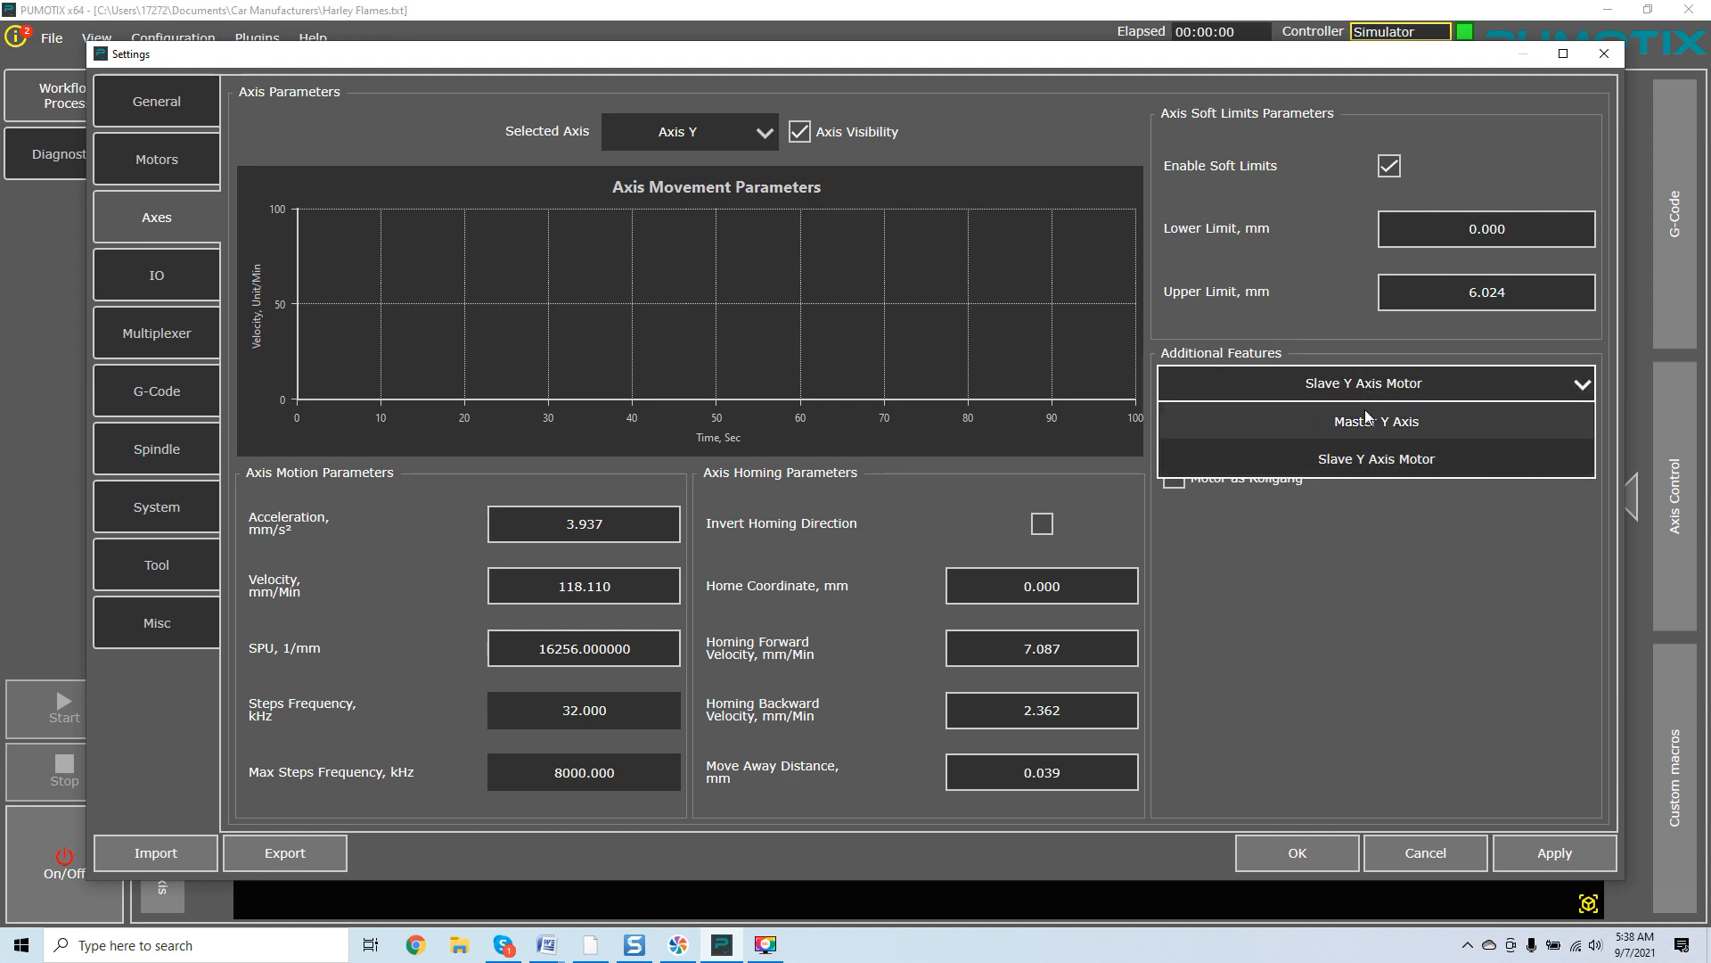
{"action": "left_click", "coordinate": [1244, 421]}
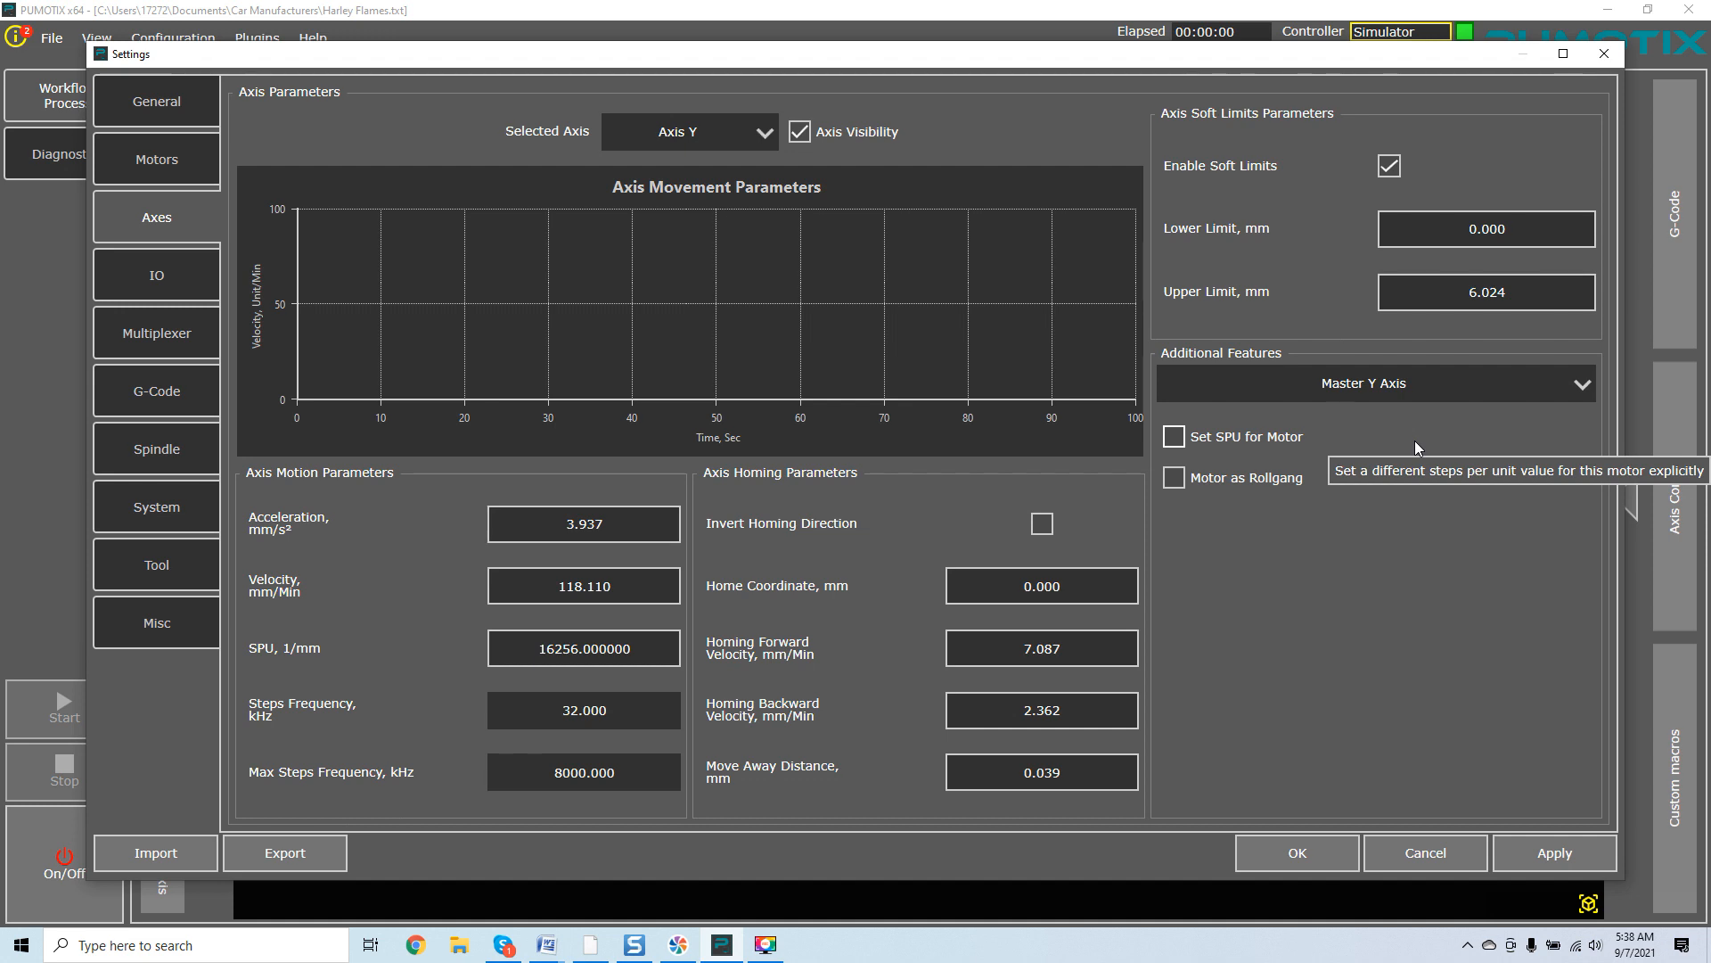
Toggle Motor as Rollgang on and off for the Master Y Axis motor and review the motor list.
{"action": "left_click", "coordinate": [1175, 484]}
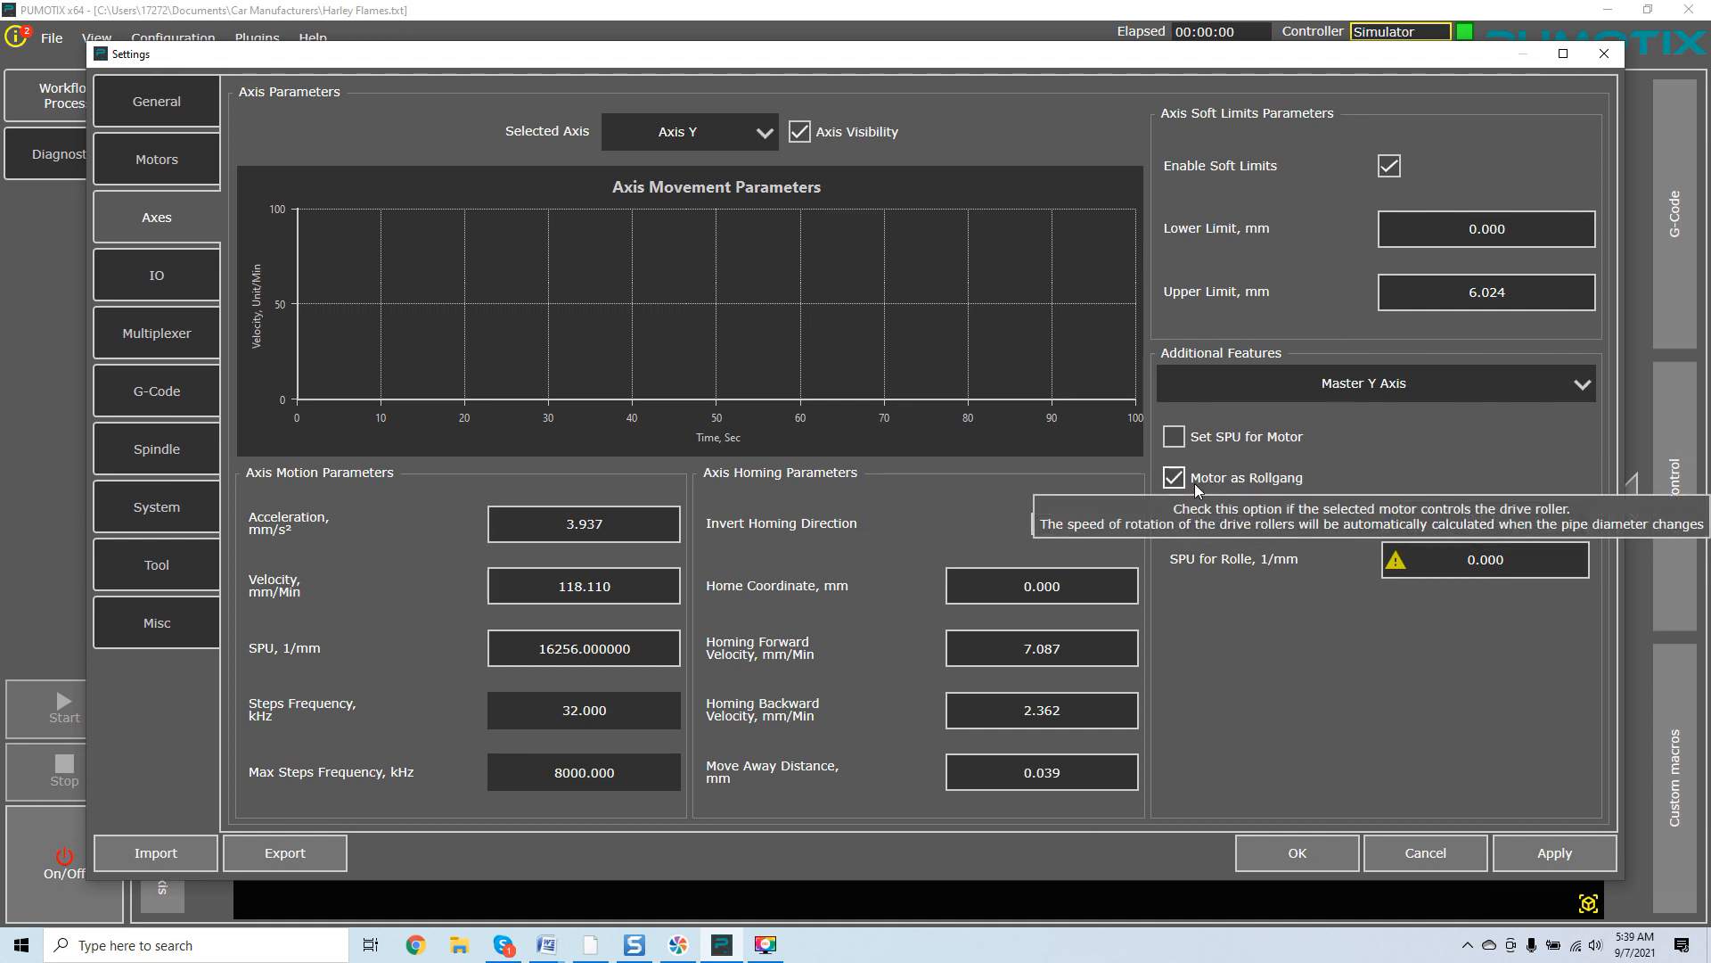
{"action": "left_click", "coordinate": [1175, 478]}
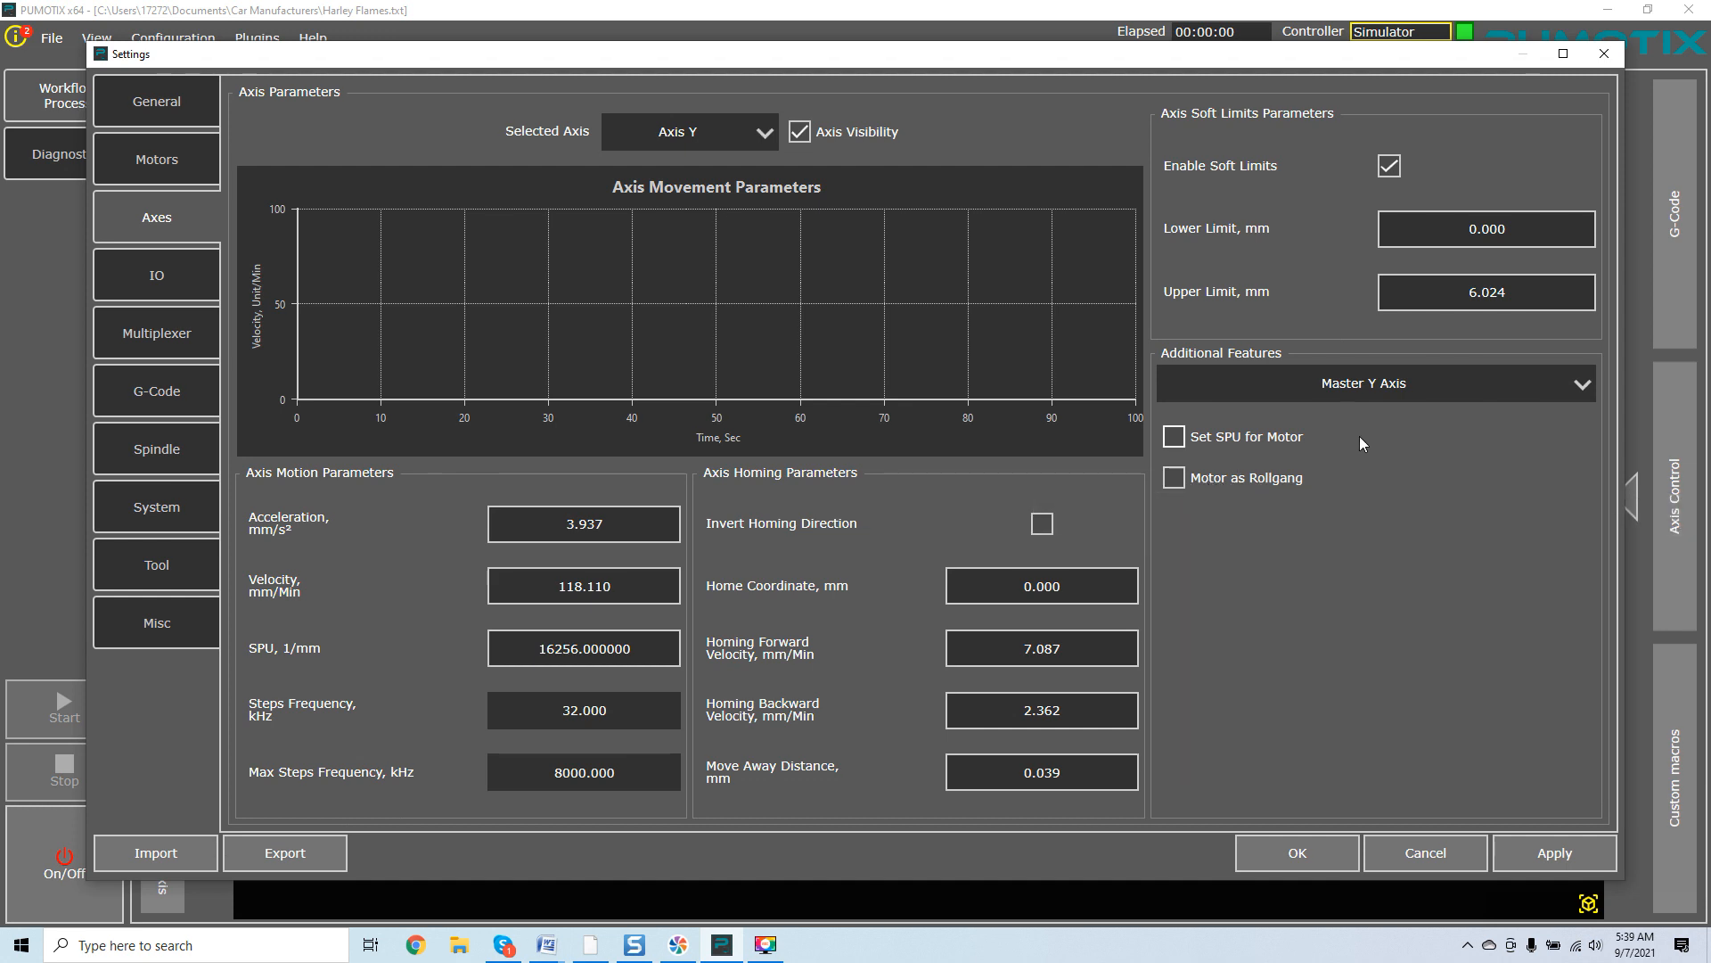
{"action": "left_click", "coordinate": [1584, 390]}
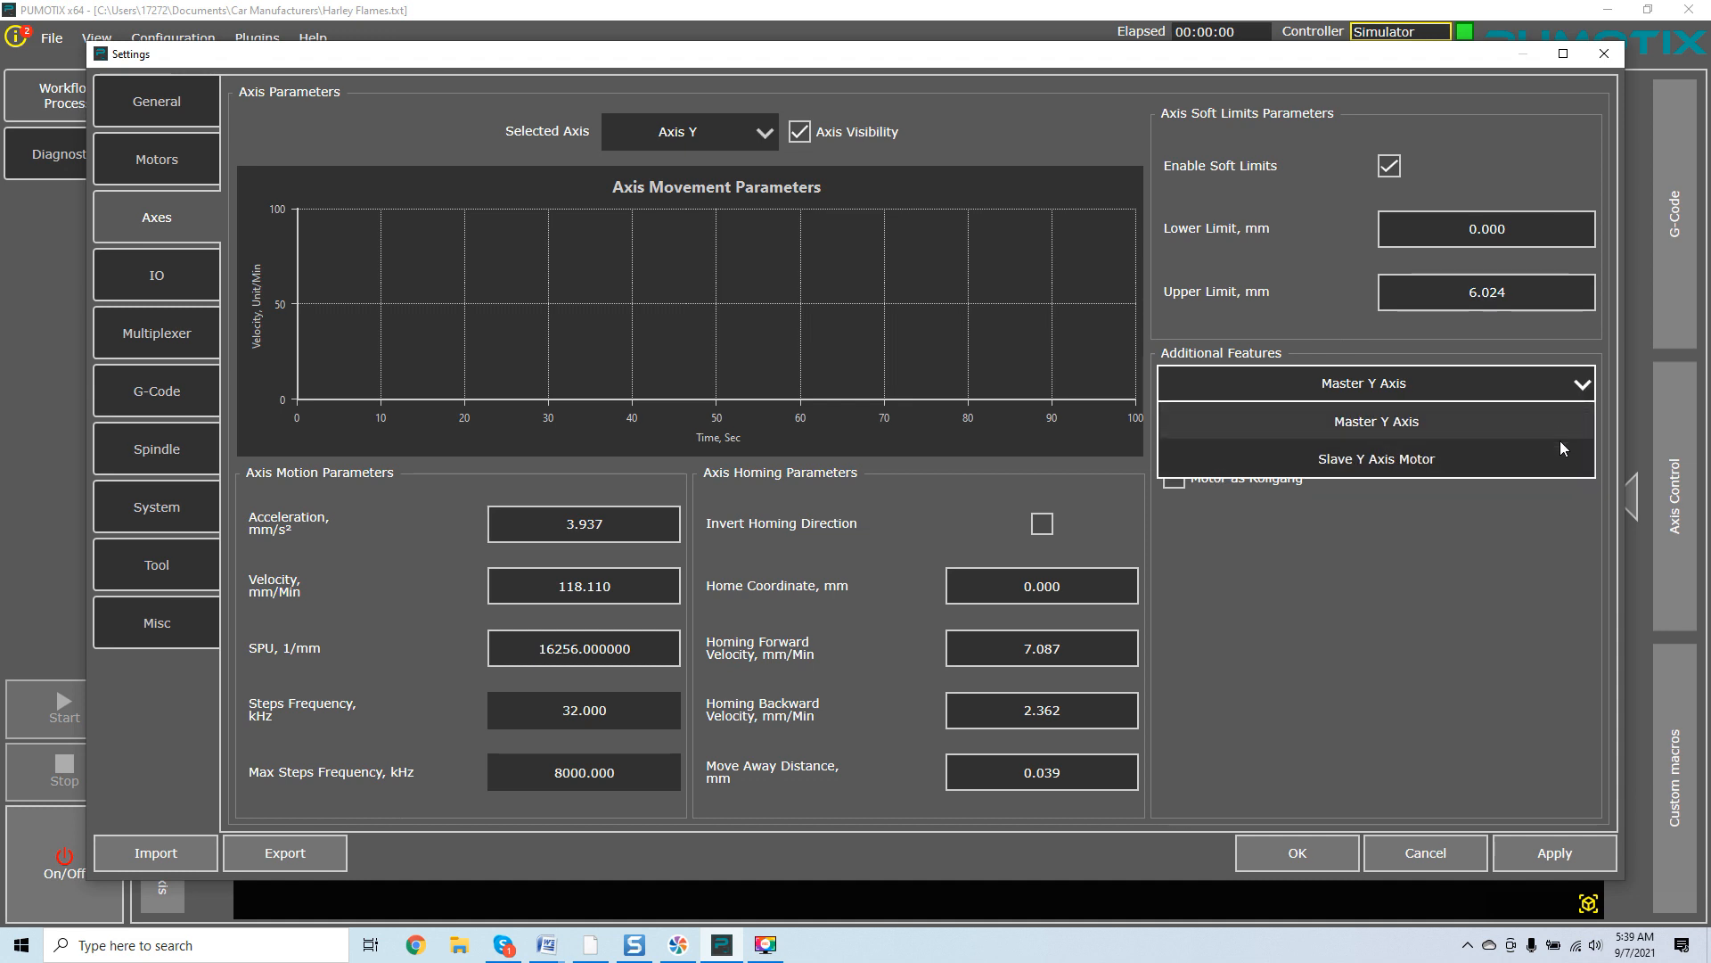
{"action": "left_click", "coordinate": [1546, 512]}
Select Axis X and open its Additional Features motor list.
{"action": "left_click", "coordinate": [764, 133]}
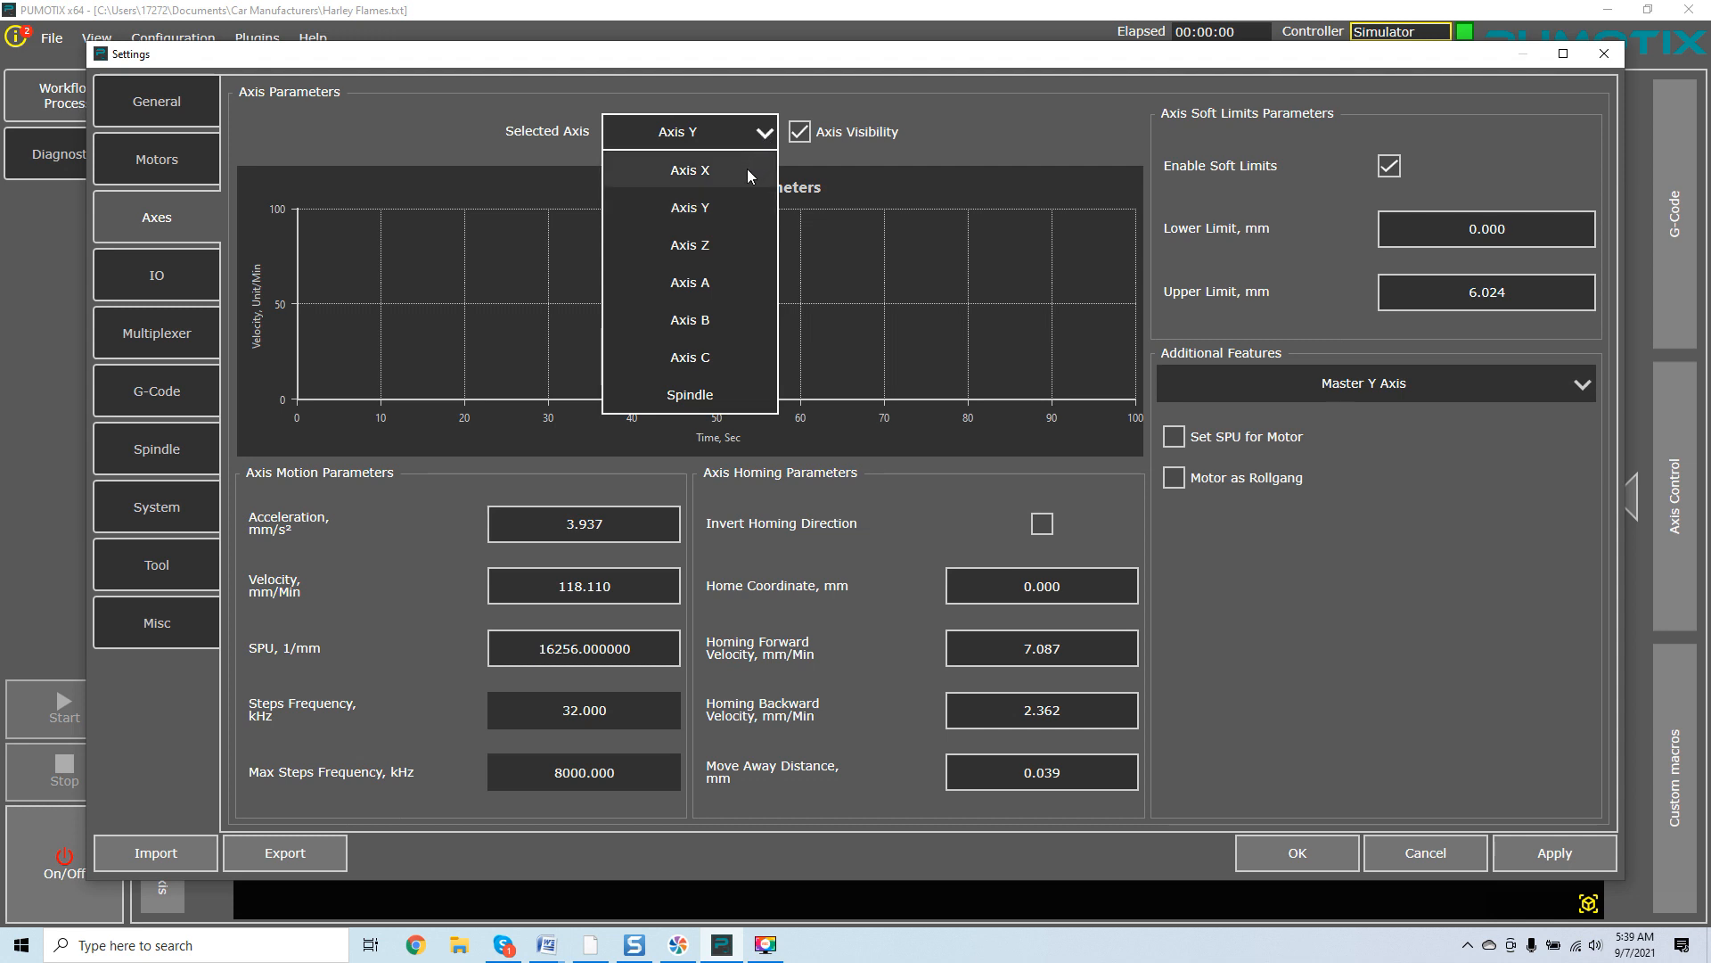
{"action": "left_click", "coordinate": [747, 169]}
{"action": "left_click", "coordinate": [1442, 381]}
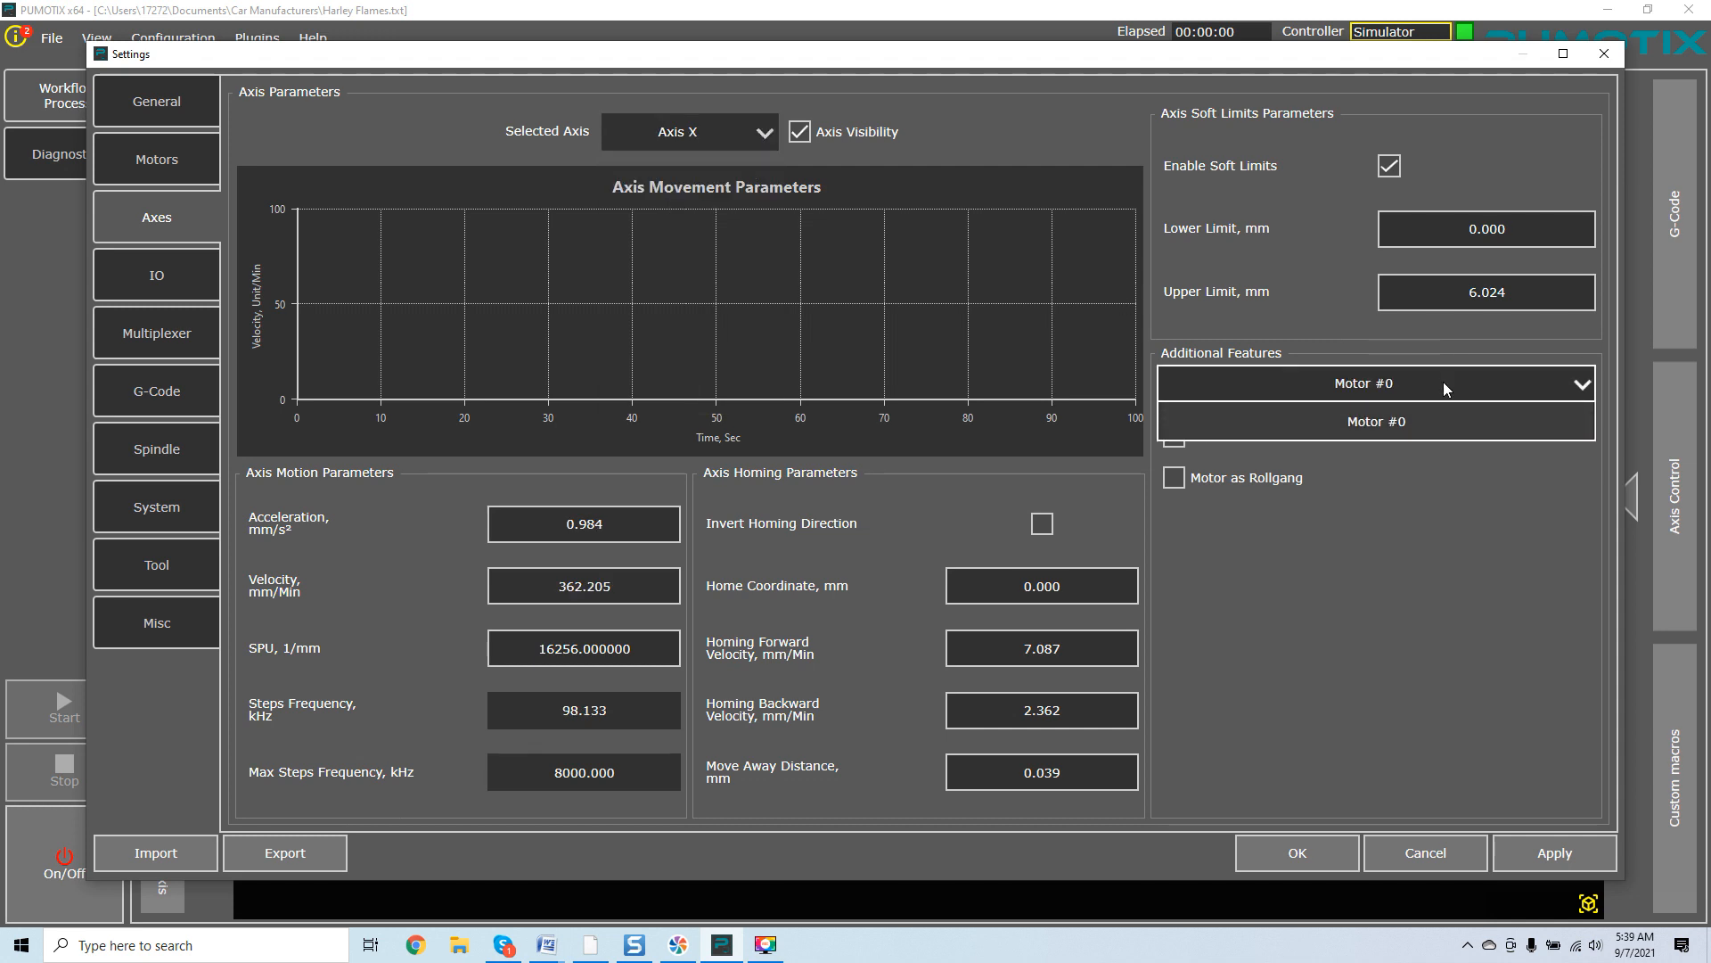
Switch the selected axis to Axis Z and review its Additional Features motor list.
{"action": "left_click", "coordinate": [1443, 382]}
{"action": "left_click", "coordinate": [777, 136]}
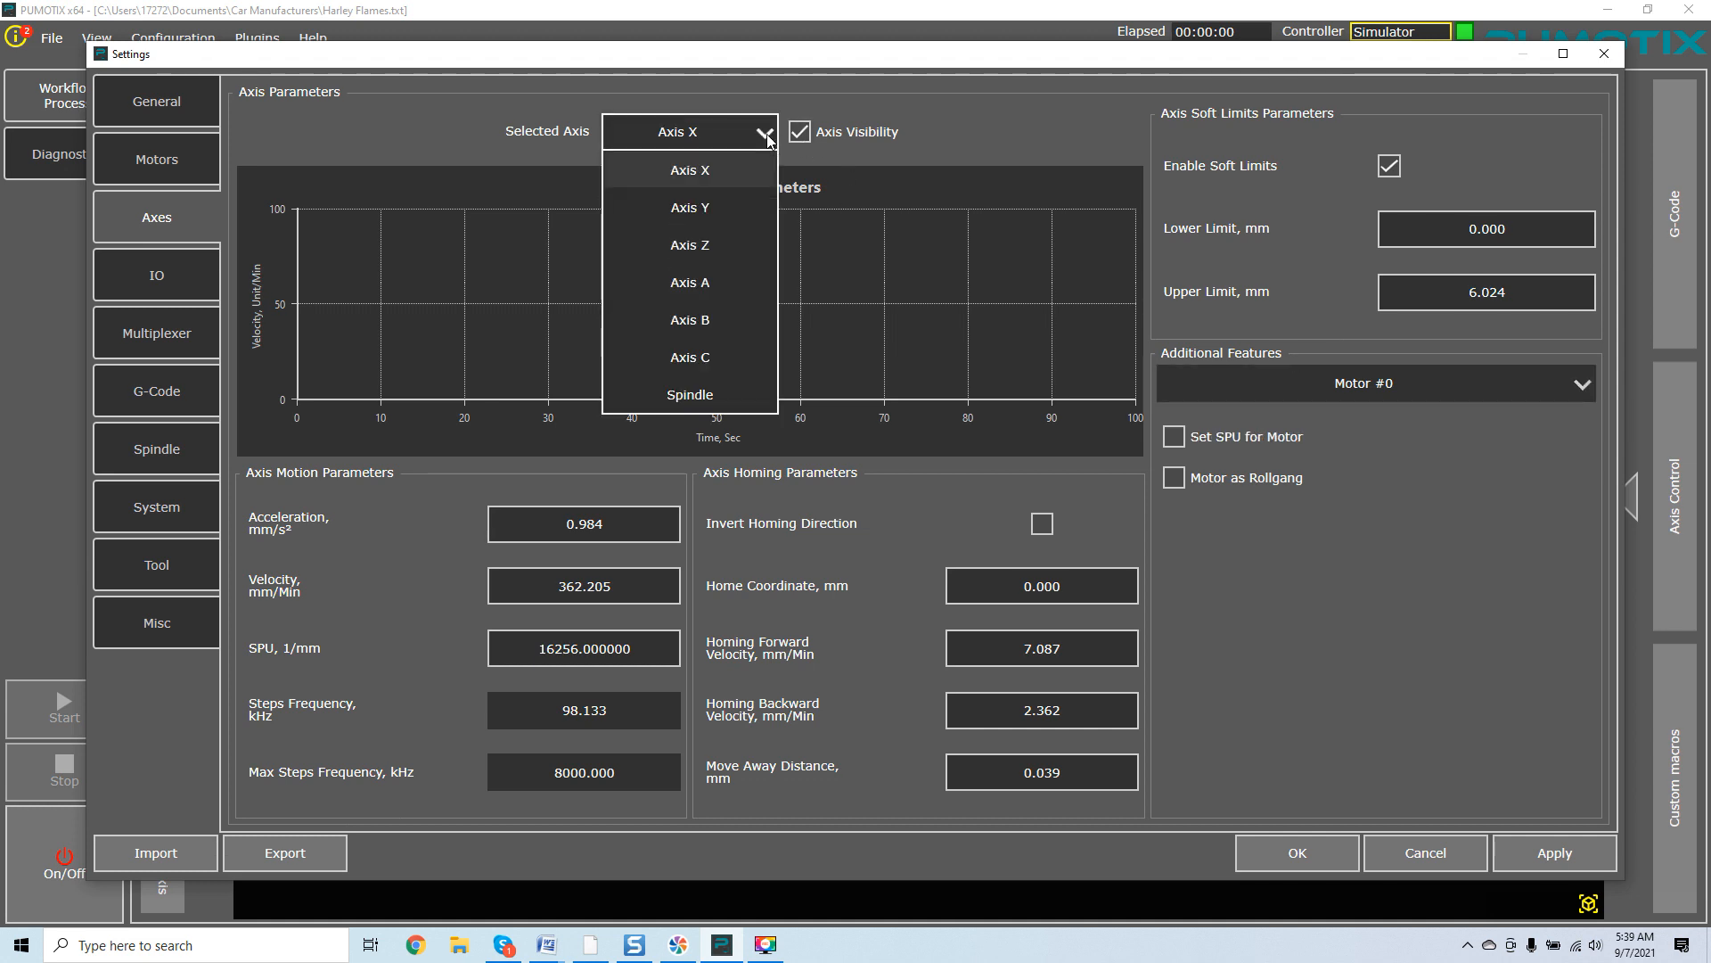
{"action": "left_click", "coordinate": [733, 243]}
{"action": "left_click", "coordinate": [1415, 383]}
{"action": "left_click", "coordinate": [1415, 382]}
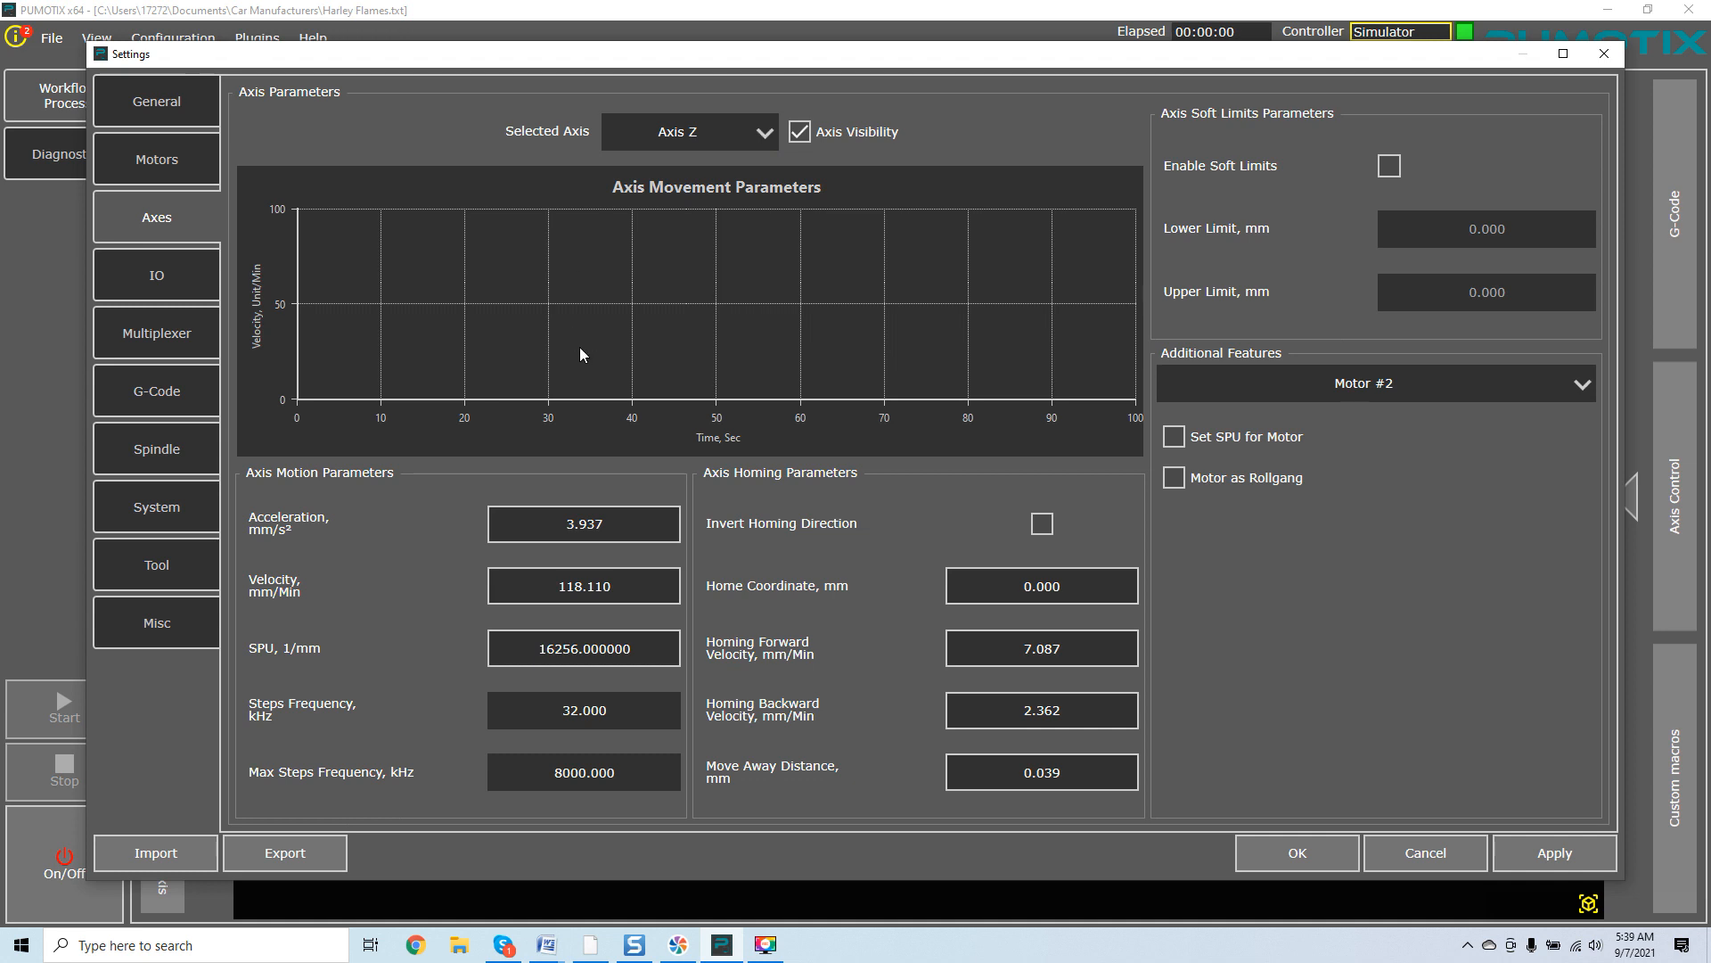
Review the Spindle and Axis Y axis settings, then cancel the Settings dialog without saving.
{"action": "left_click", "coordinate": [765, 133]}
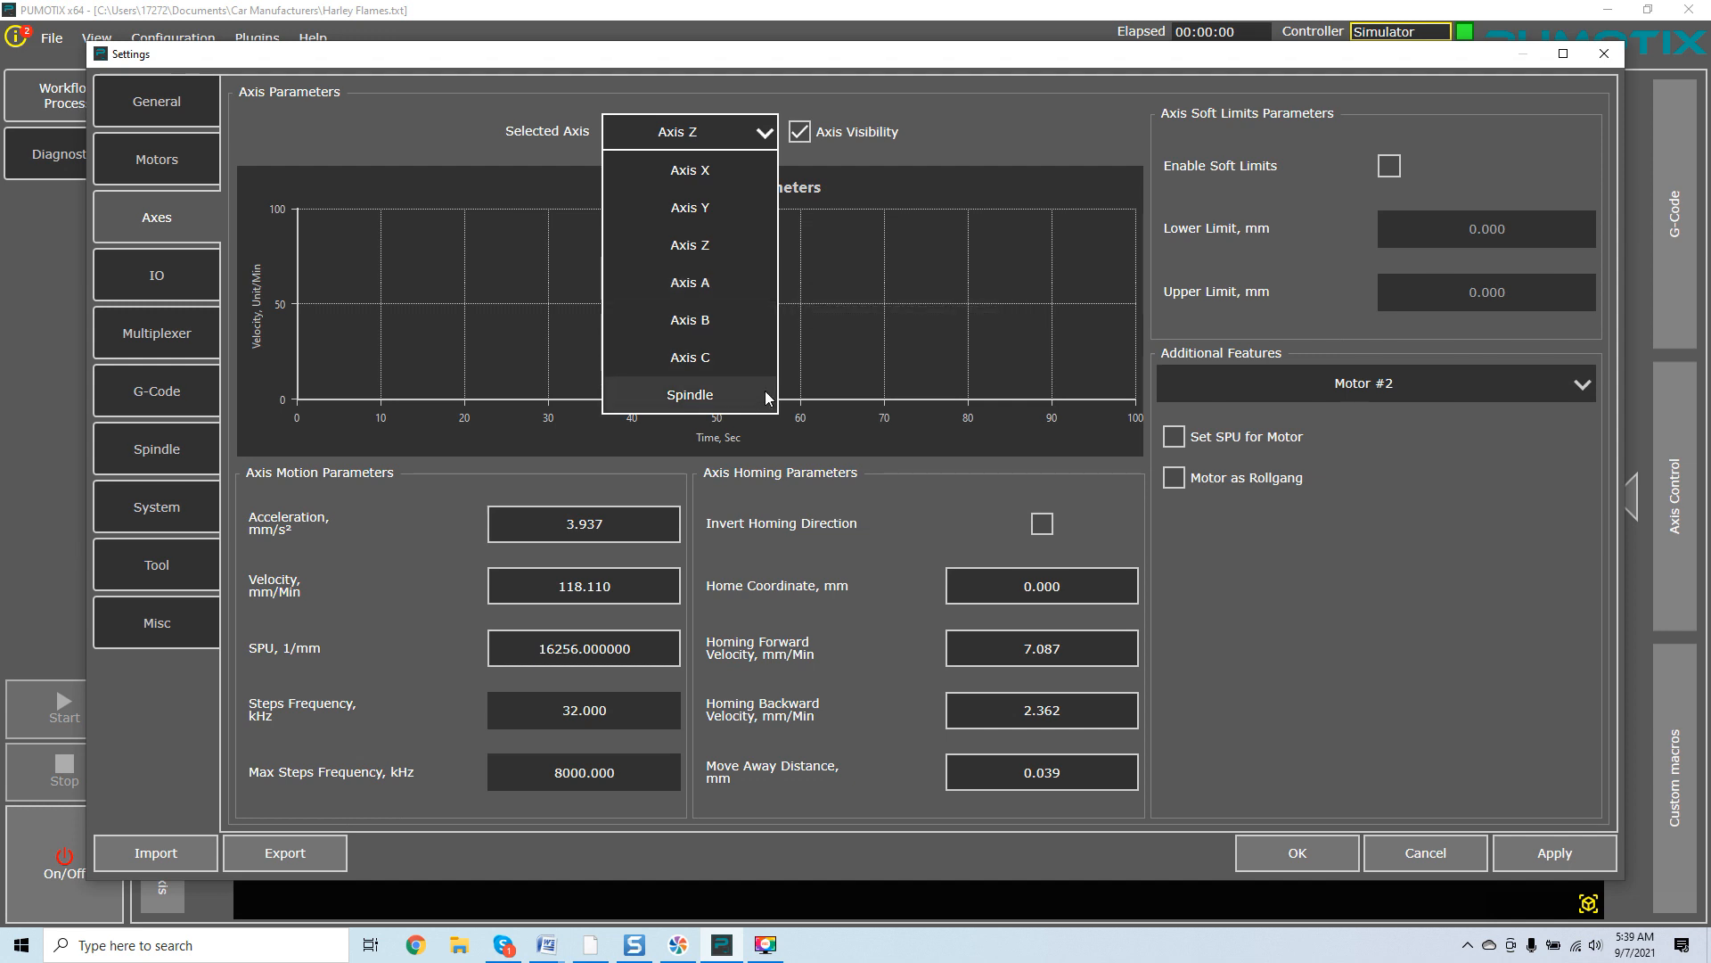
{"action": "left_click", "coordinate": [717, 394]}
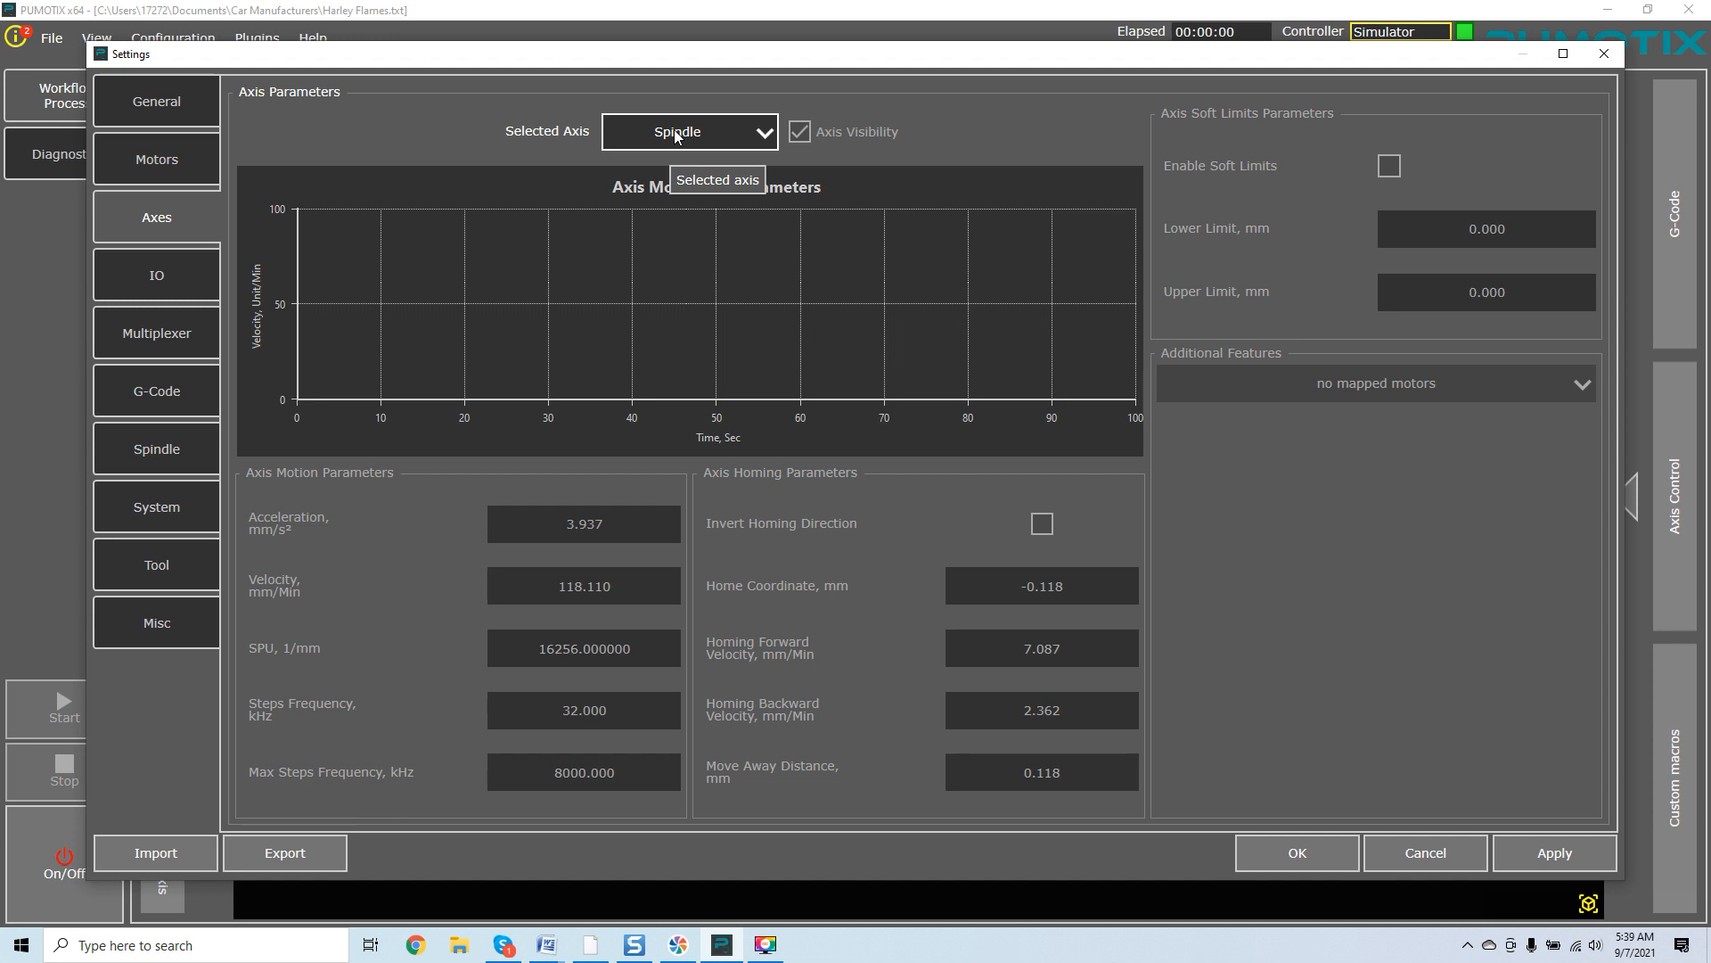
{"action": "left_click", "coordinate": [769, 140]}
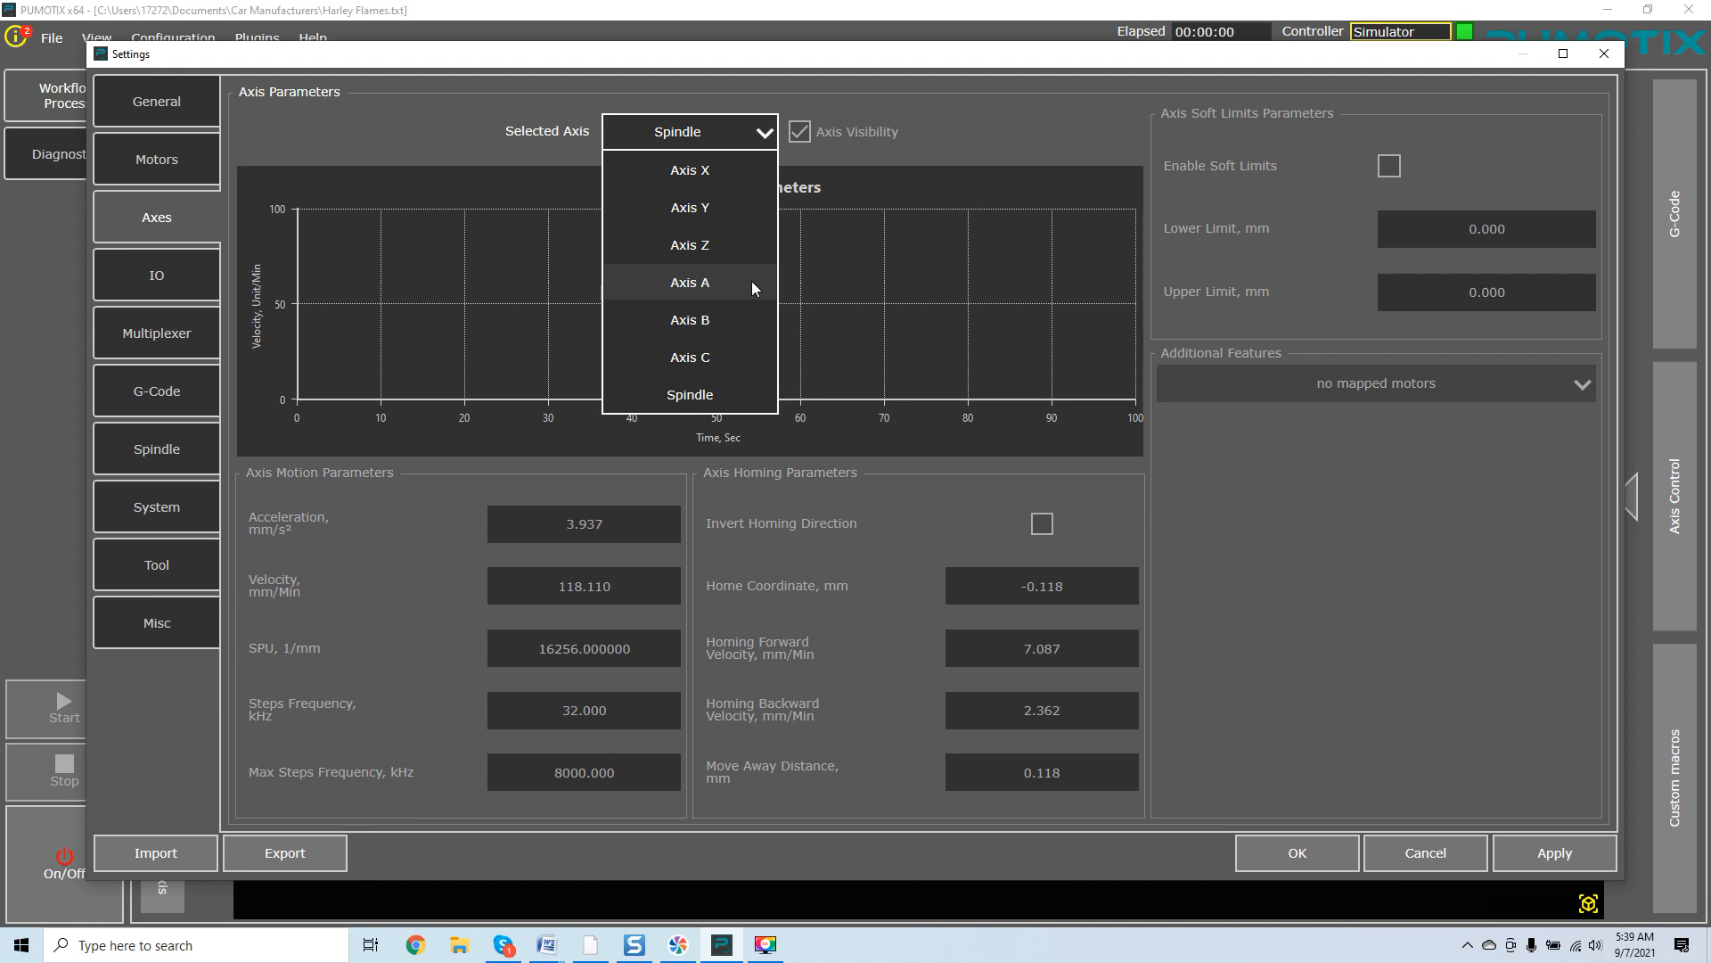
{"action": "left_click", "coordinate": [753, 215]}
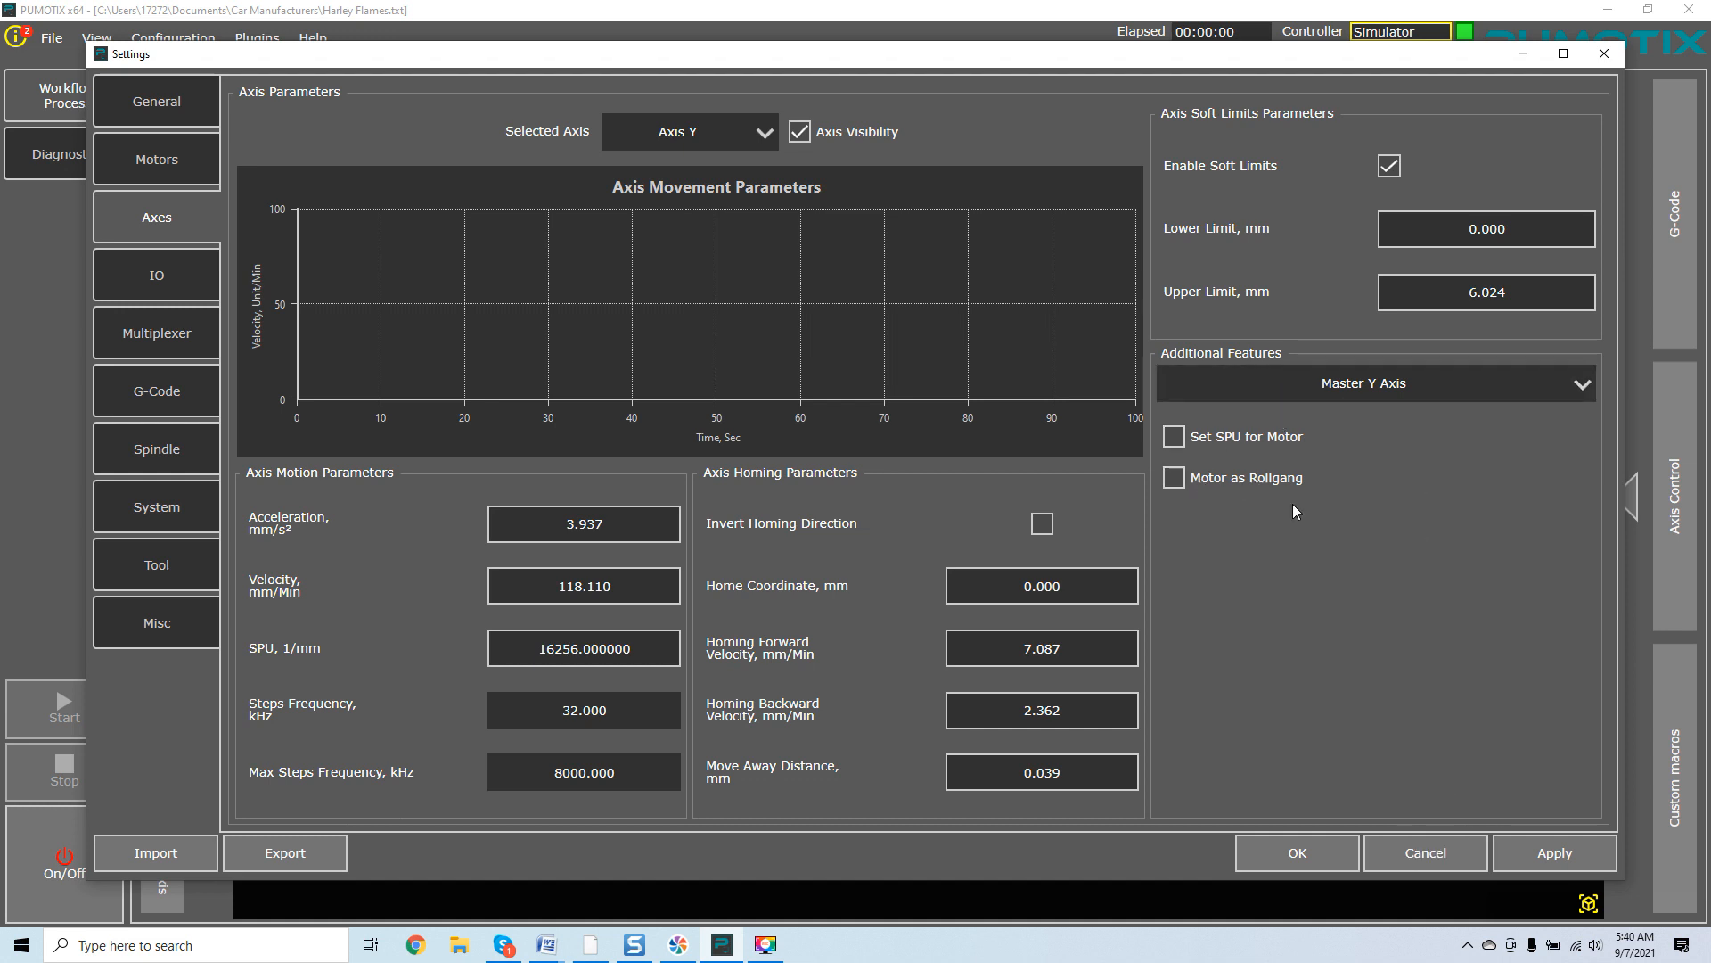
{"action": "left_click", "coordinate": [1424, 853]}
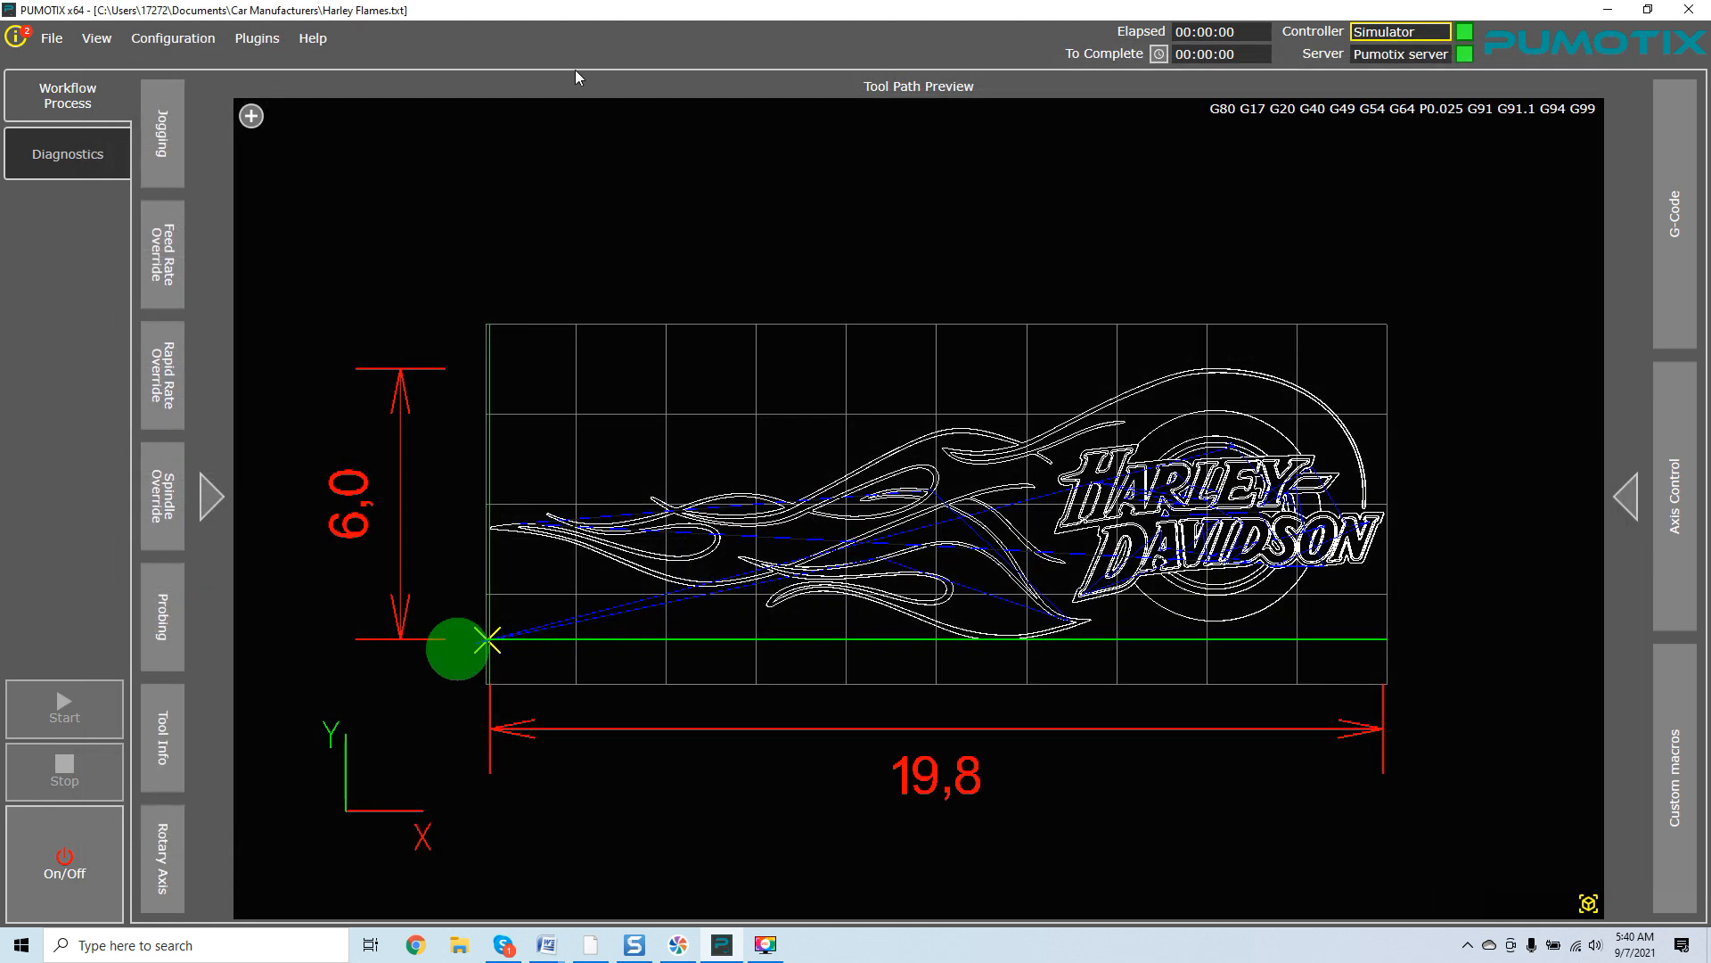
Open the Calibration Wizard, view its Gantry Alignment tab, and close the wizard.
{"action": "left_click", "coordinate": [202, 45]}
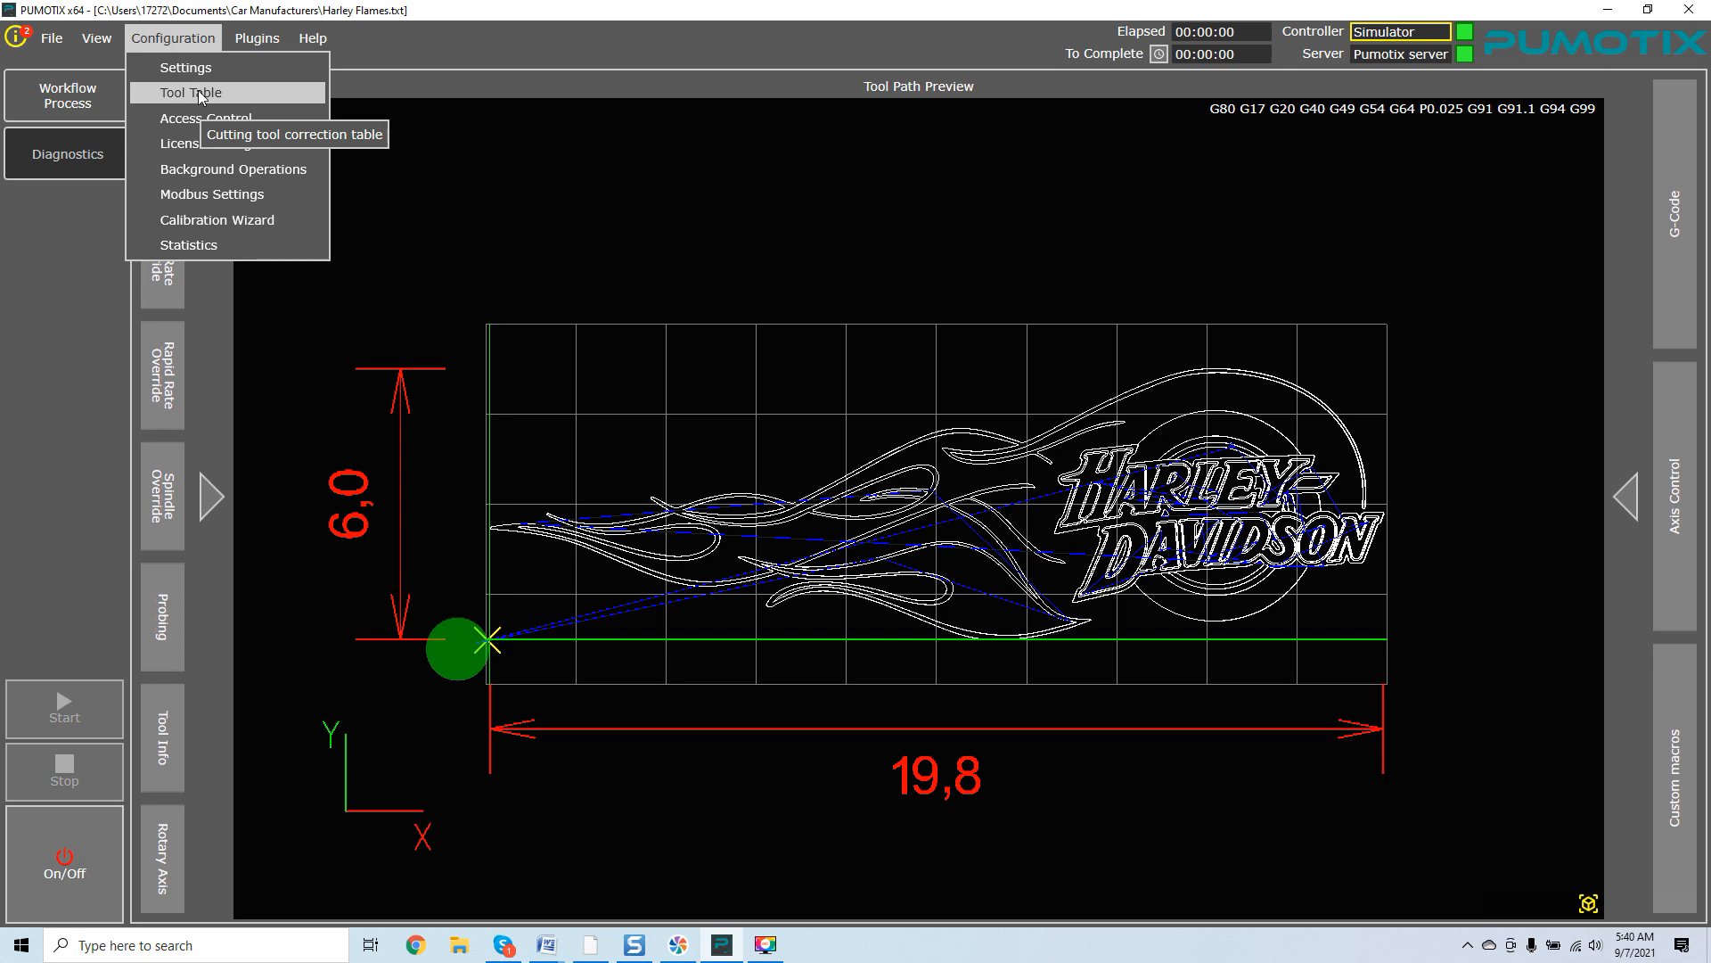
{"action": "left_click", "coordinate": [200, 217]}
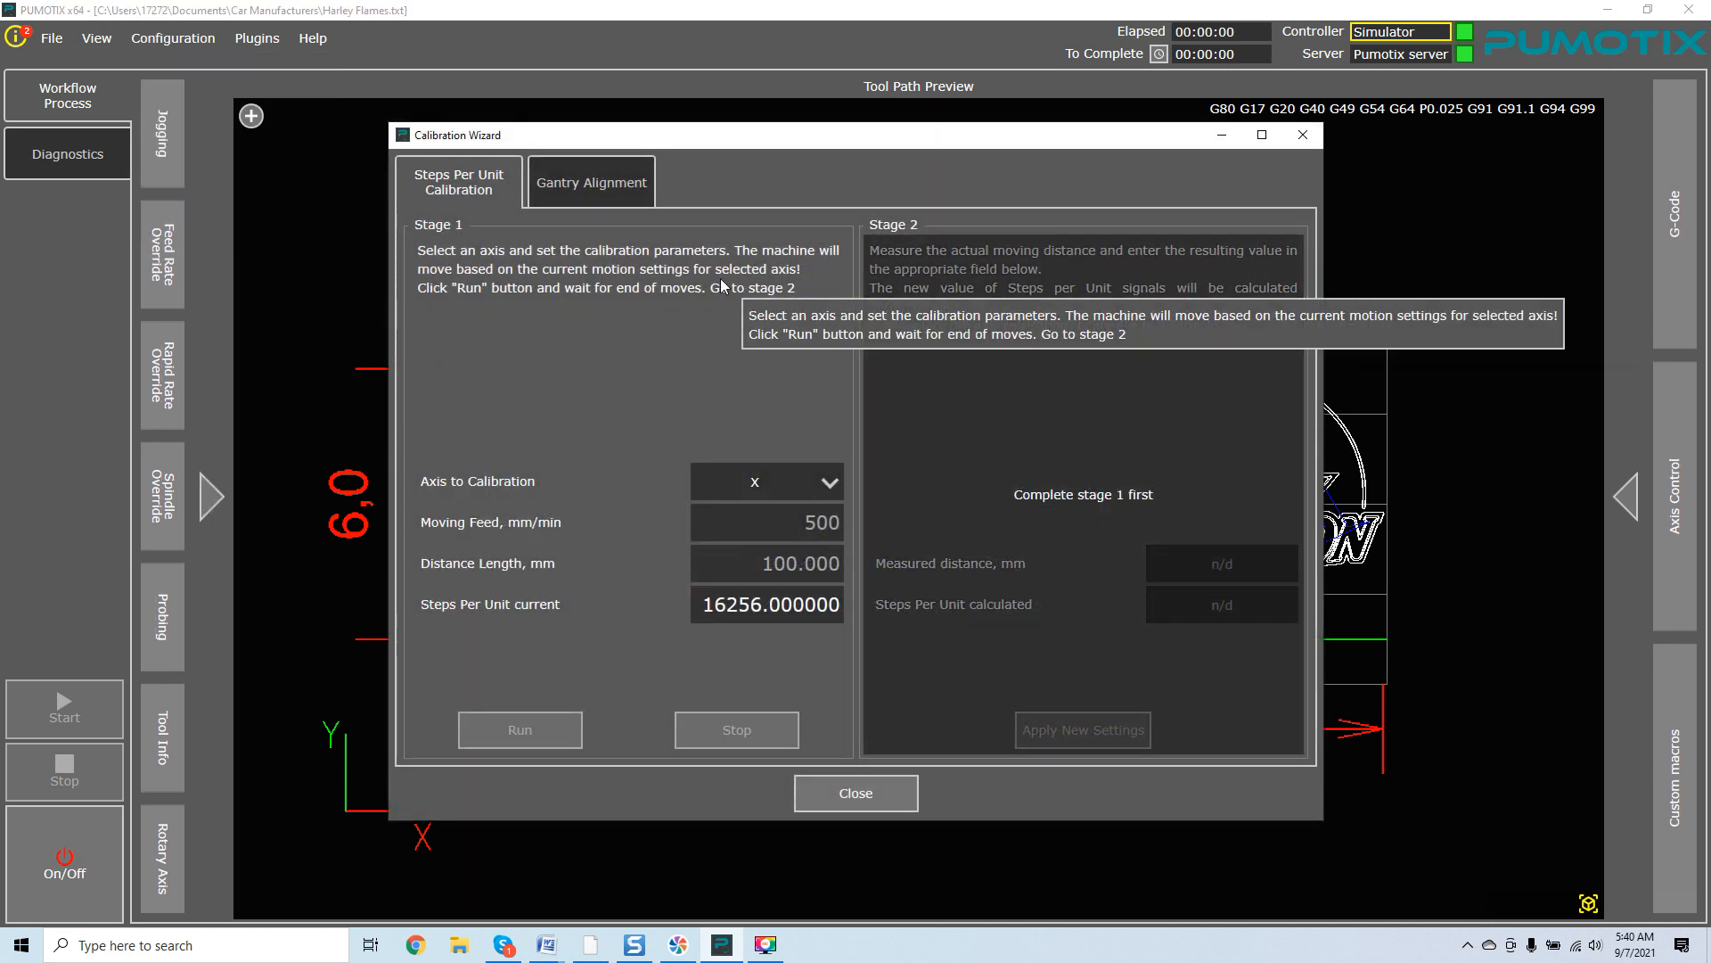
{"action": "left_click", "coordinate": [586, 183]}
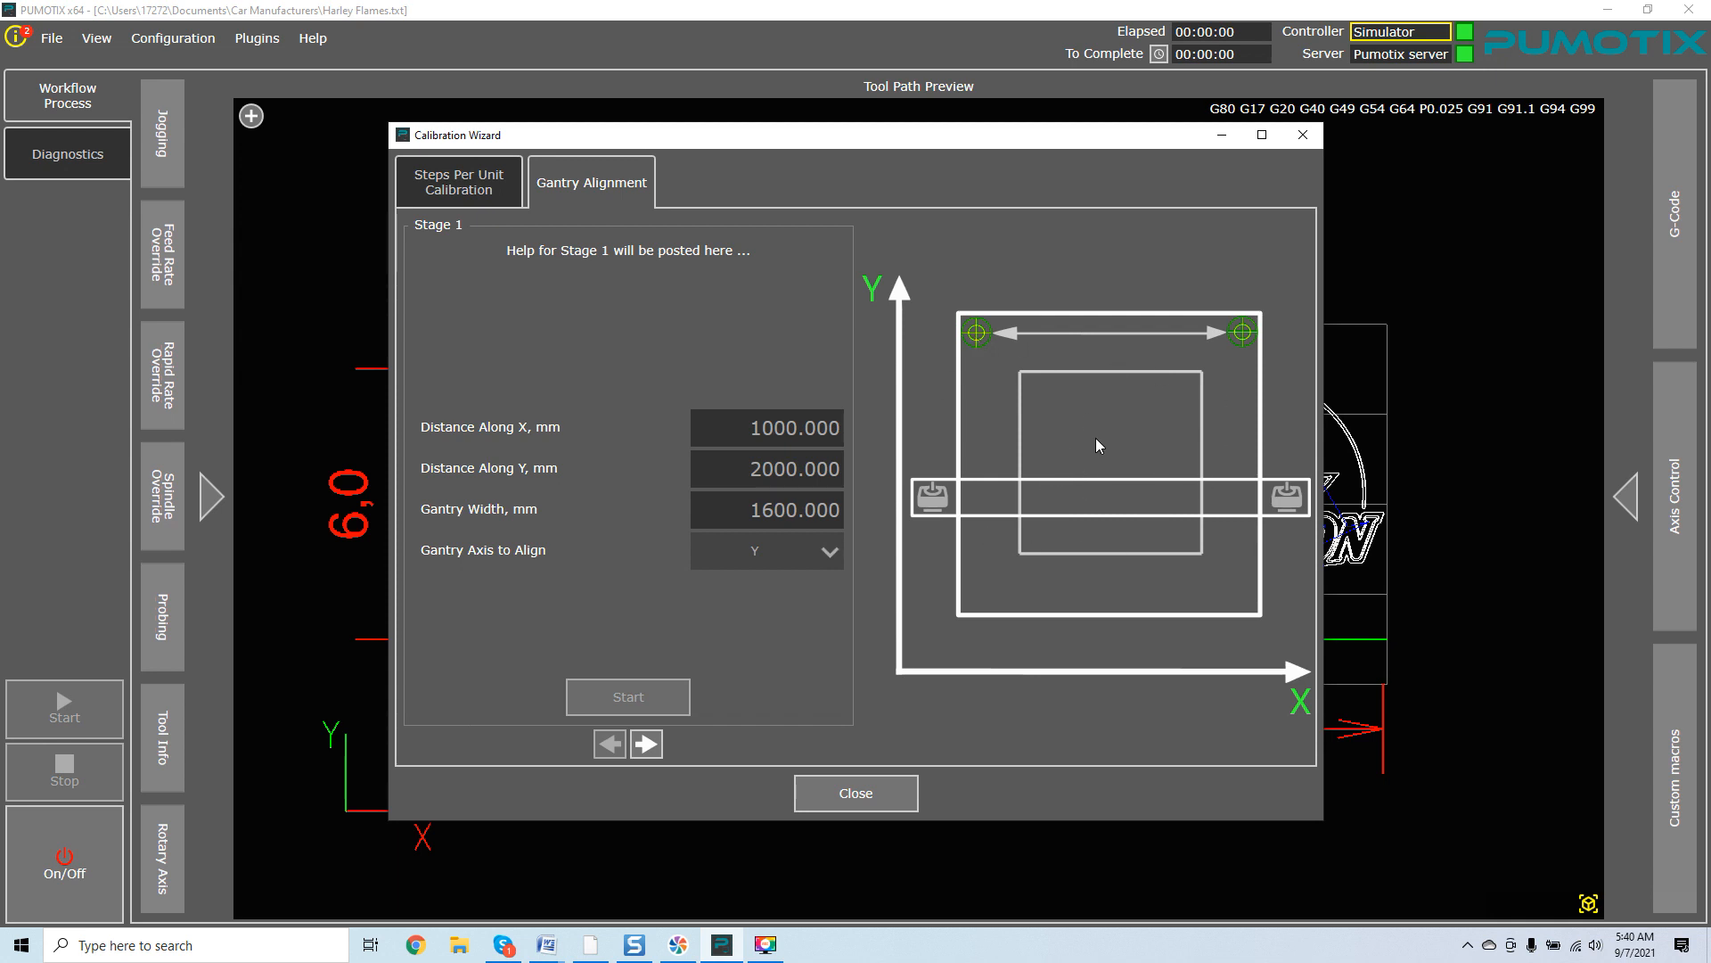
{"action": "left_click", "coordinate": [1302, 136]}
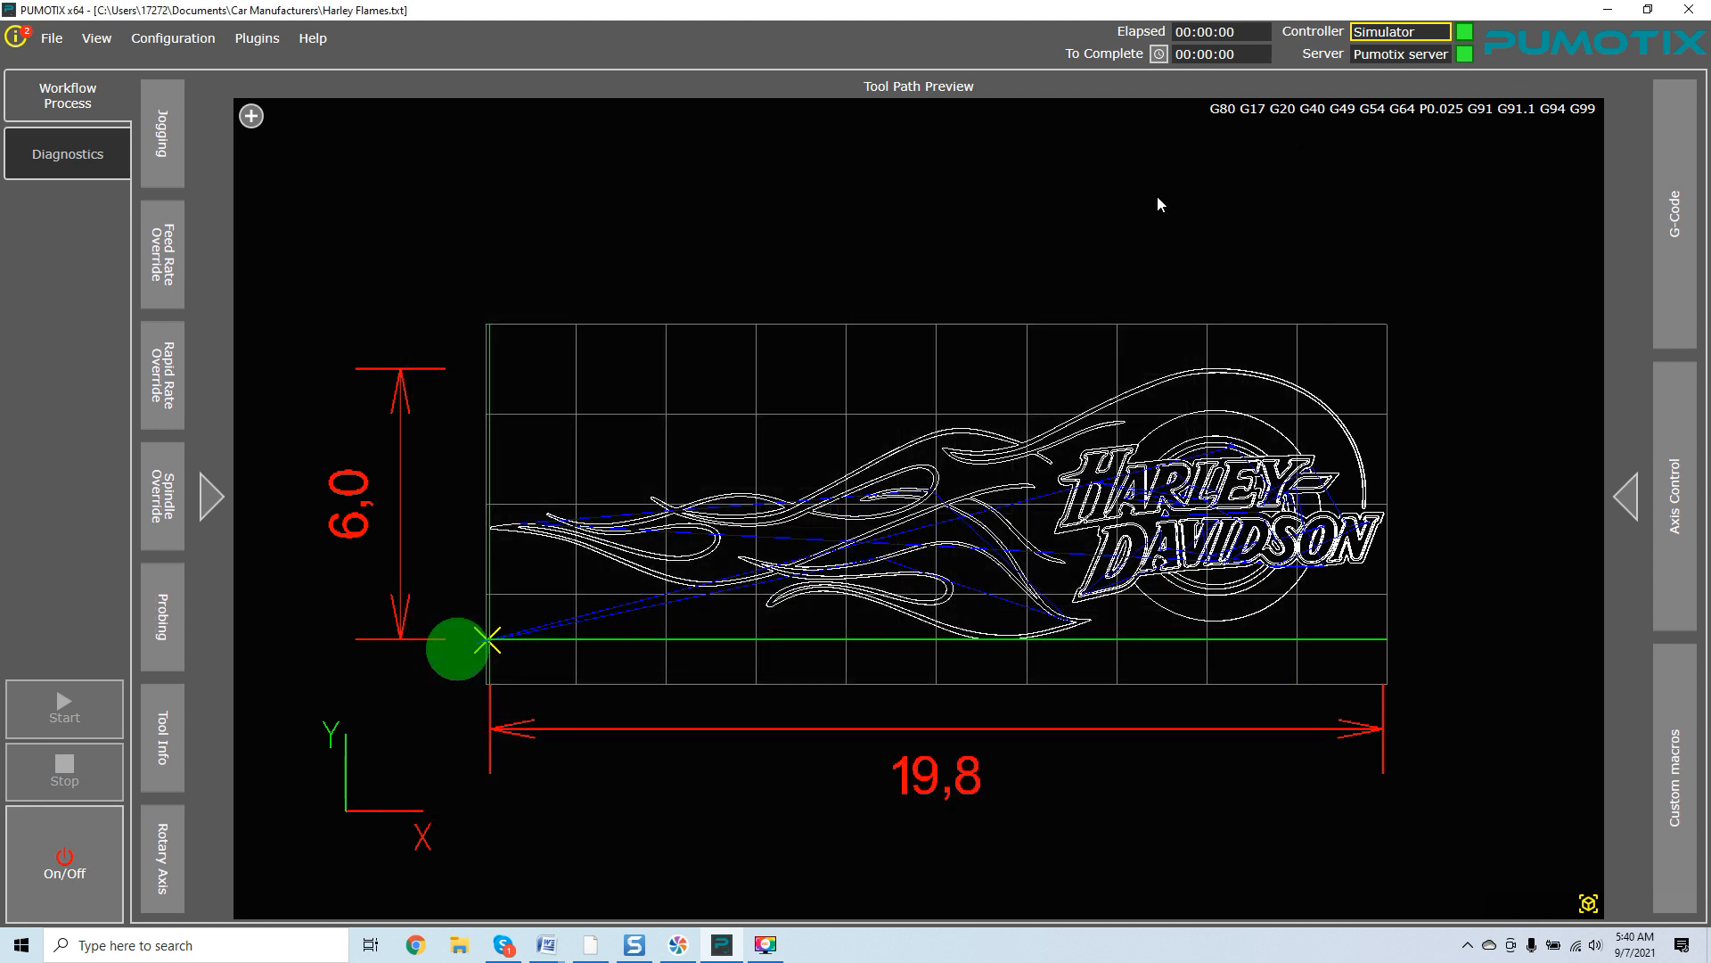
Switch to the browser to read the Motors documentation's additional parameters section, then return to PUMOTIX.
{"action": "left_click", "coordinate": [590, 945]}
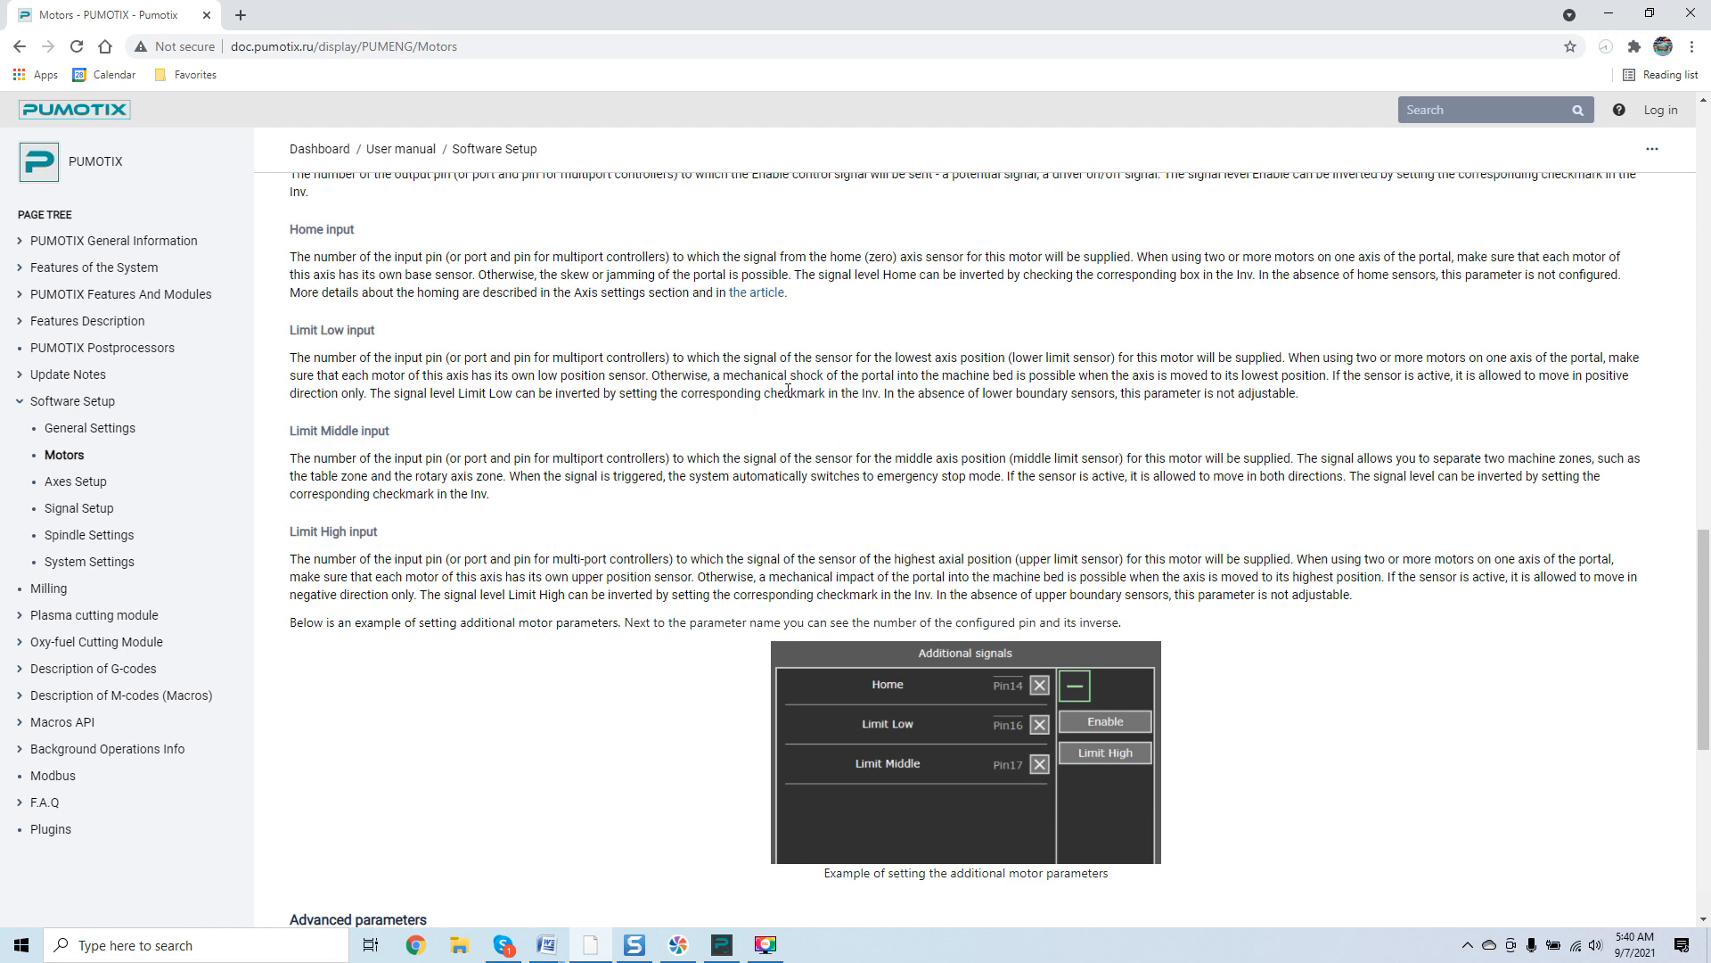
{"action": "scroll", "coordinate": [788, 392], "scroll_direction": "up", "scroll_amount": 2}
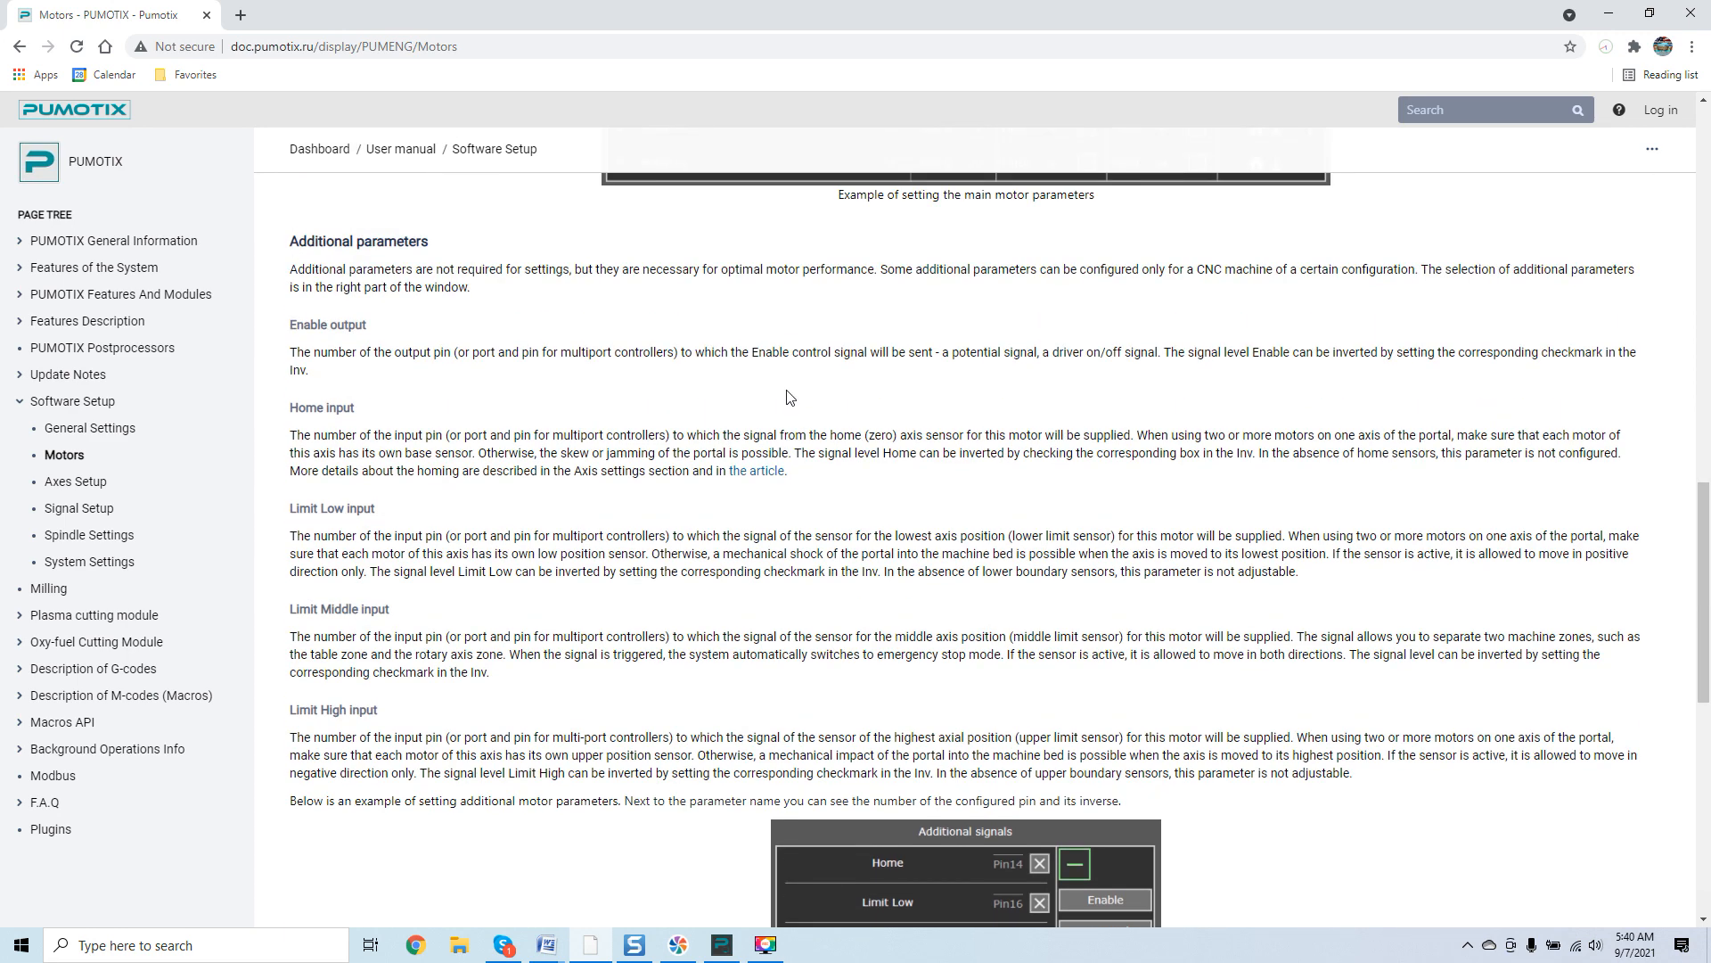
{"action": "scroll", "coordinate": [788, 397], "scroll_direction": "down", "scroll_amount": 2}
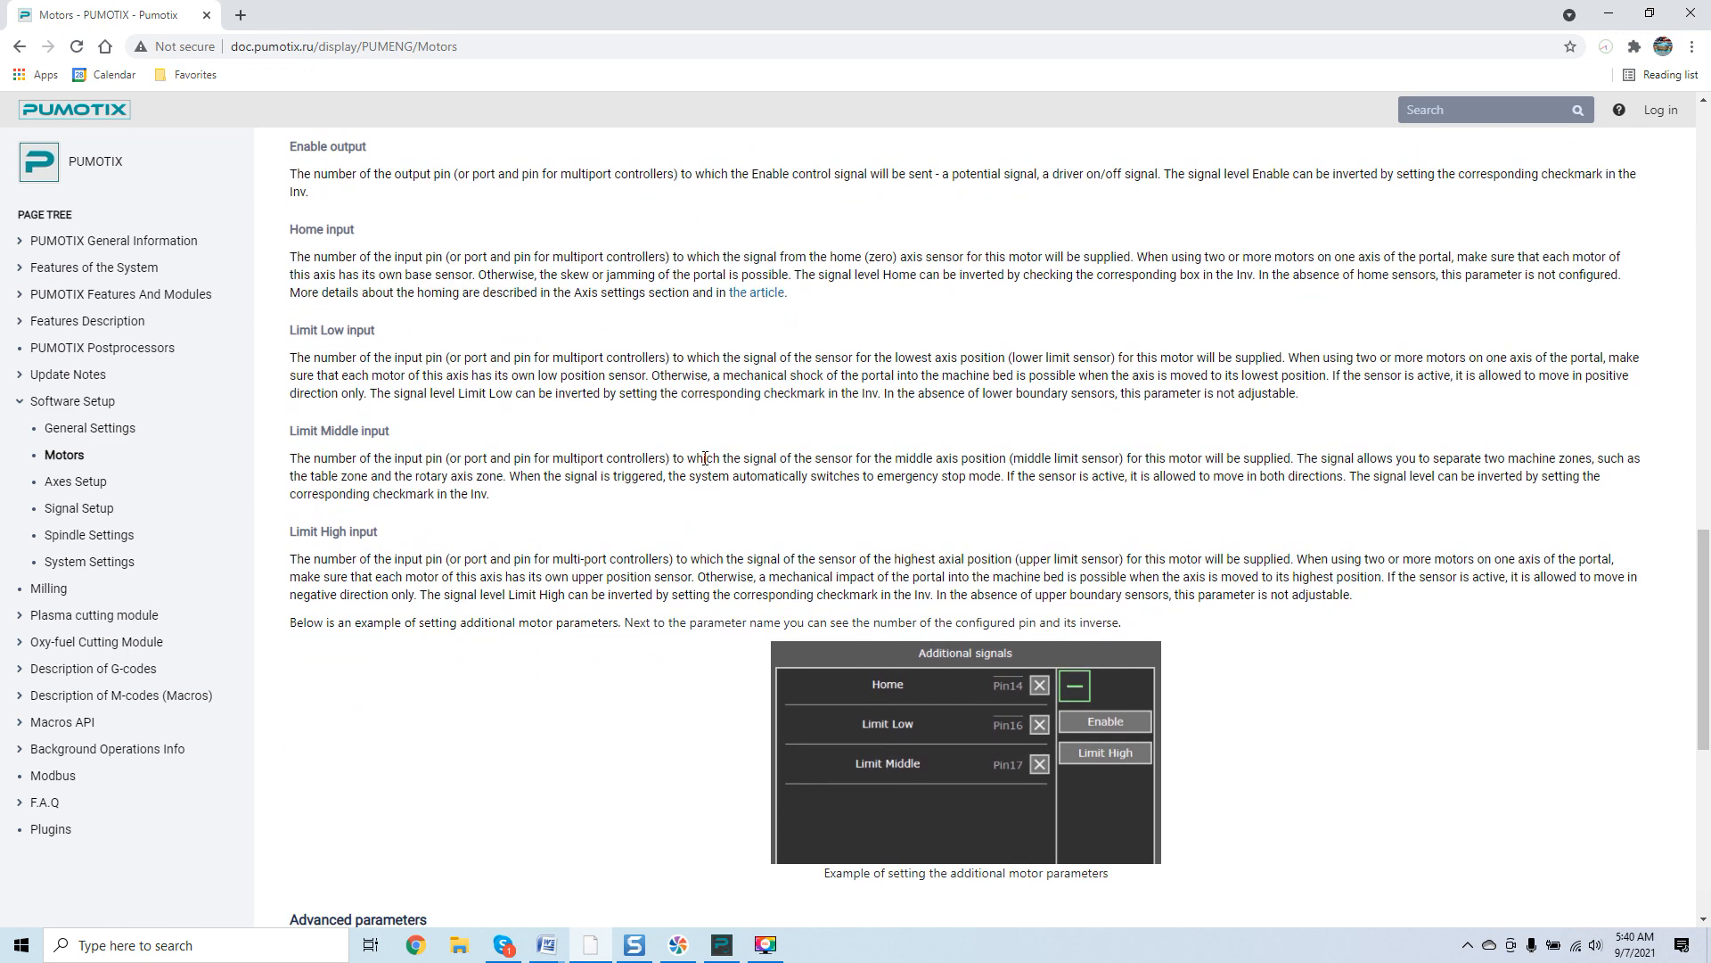
{"action": "left_click", "coordinate": [720, 946]}
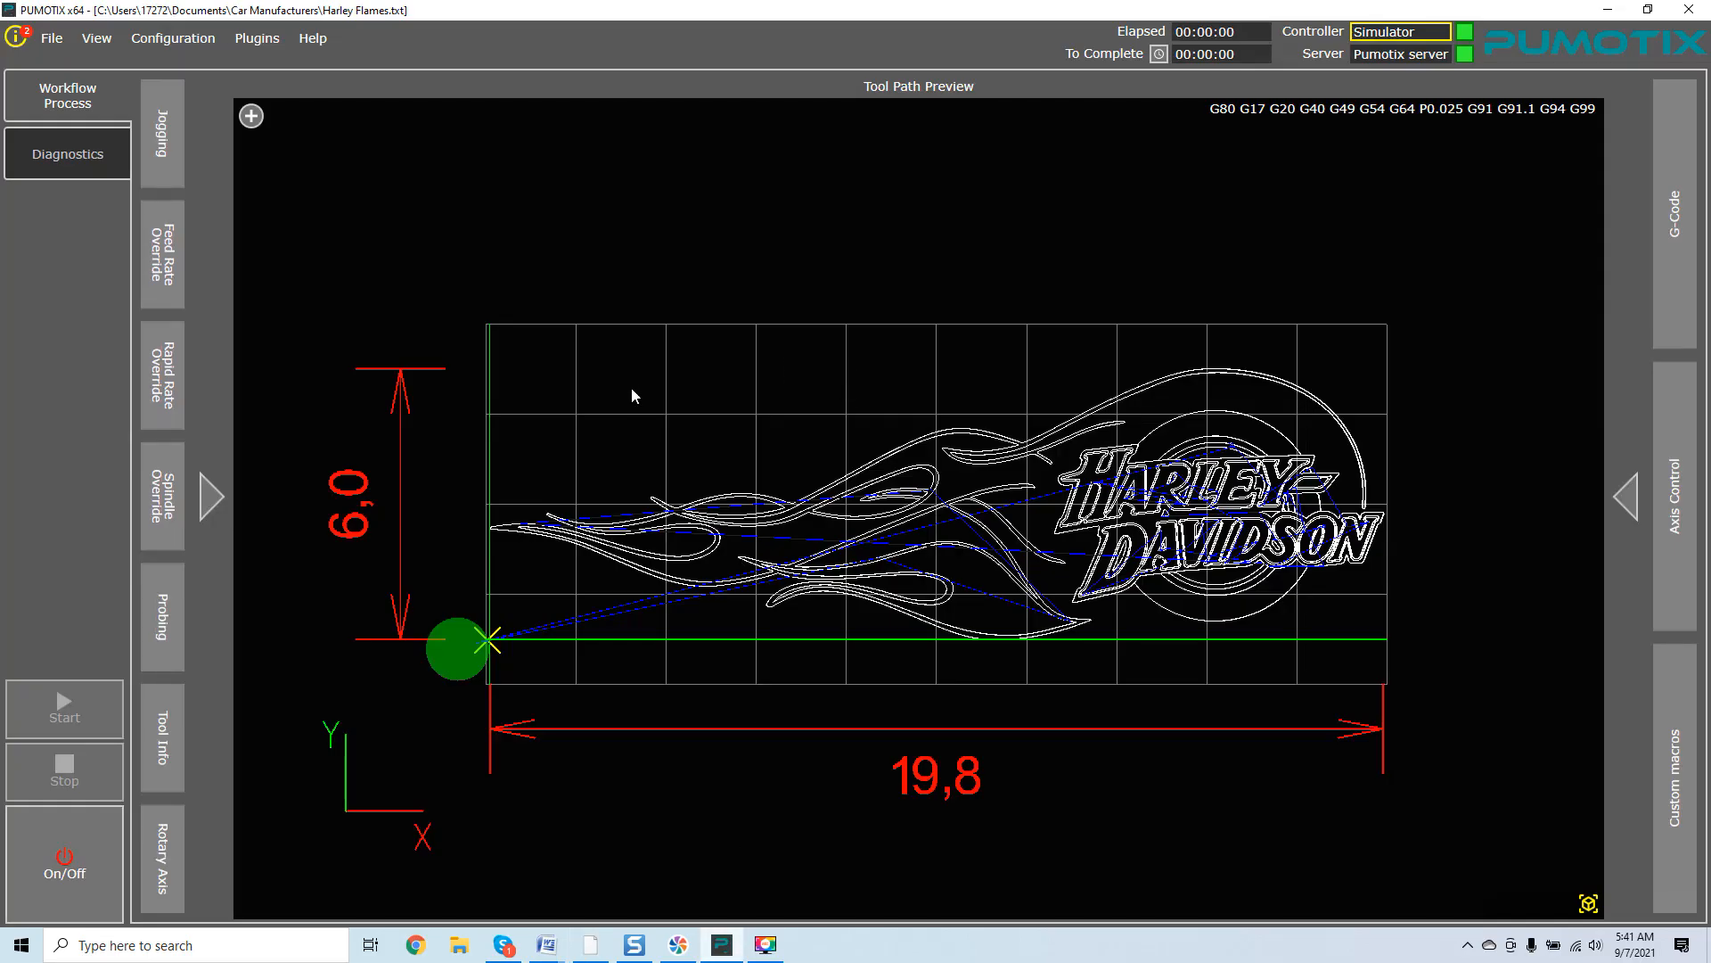
{"action": "left_click", "coordinate": [311, 39]}
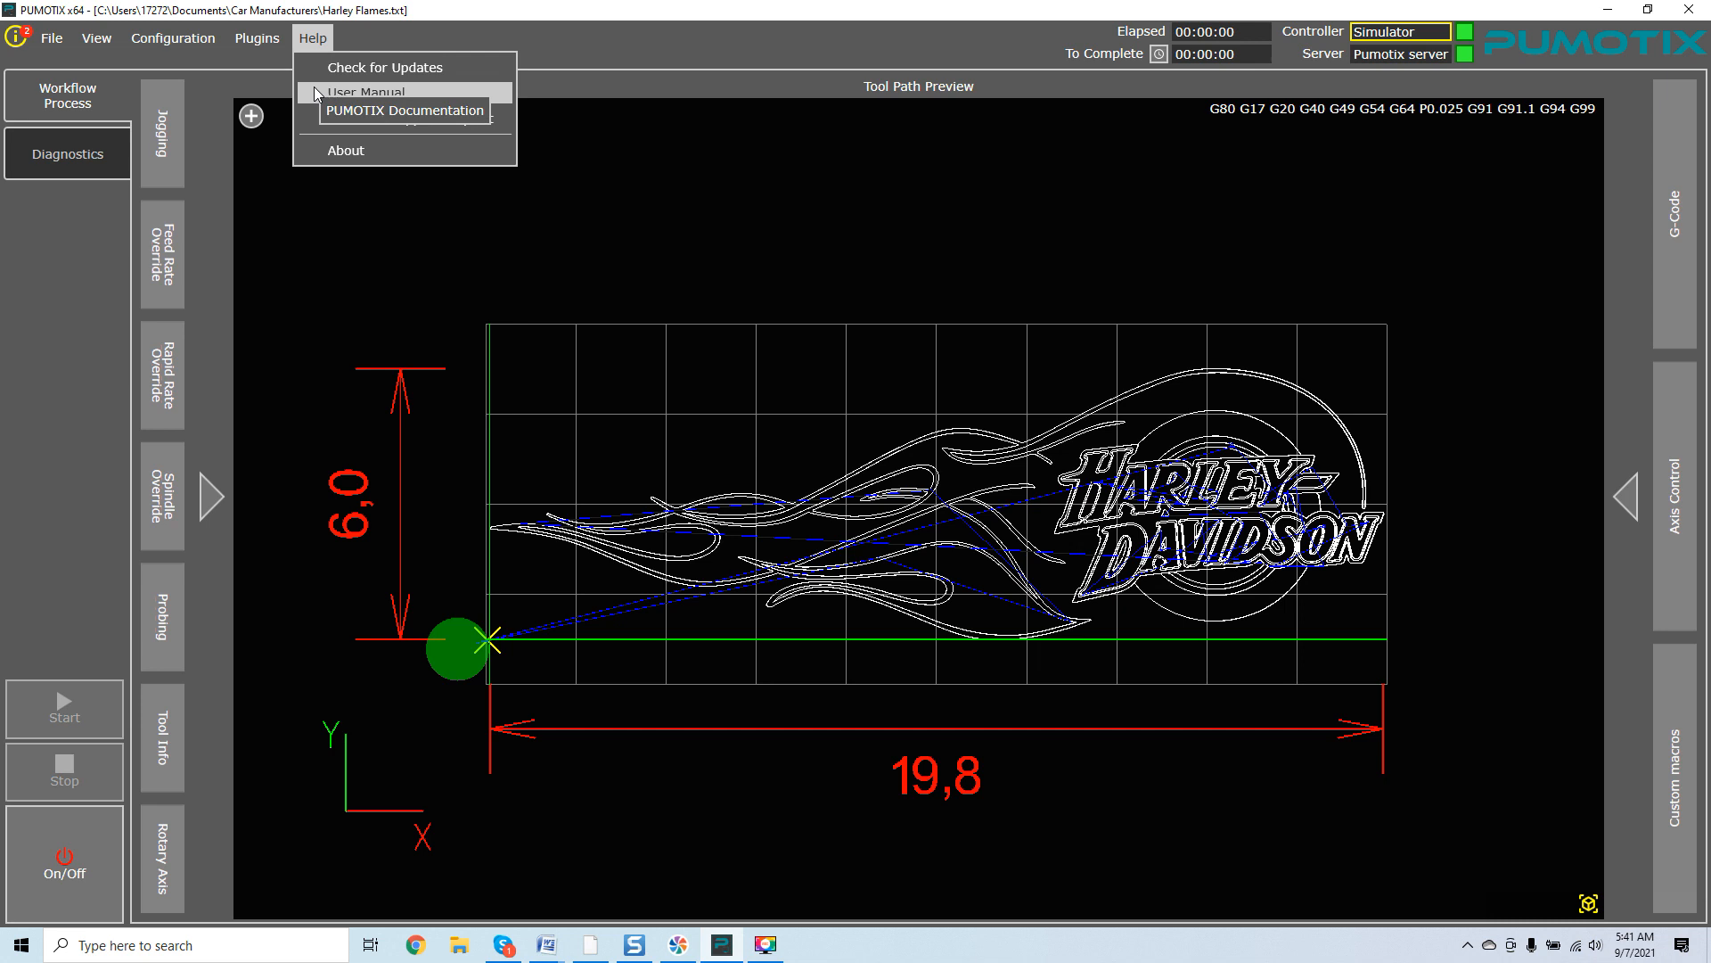
{"action": "left_click", "coordinate": [663, 212]}
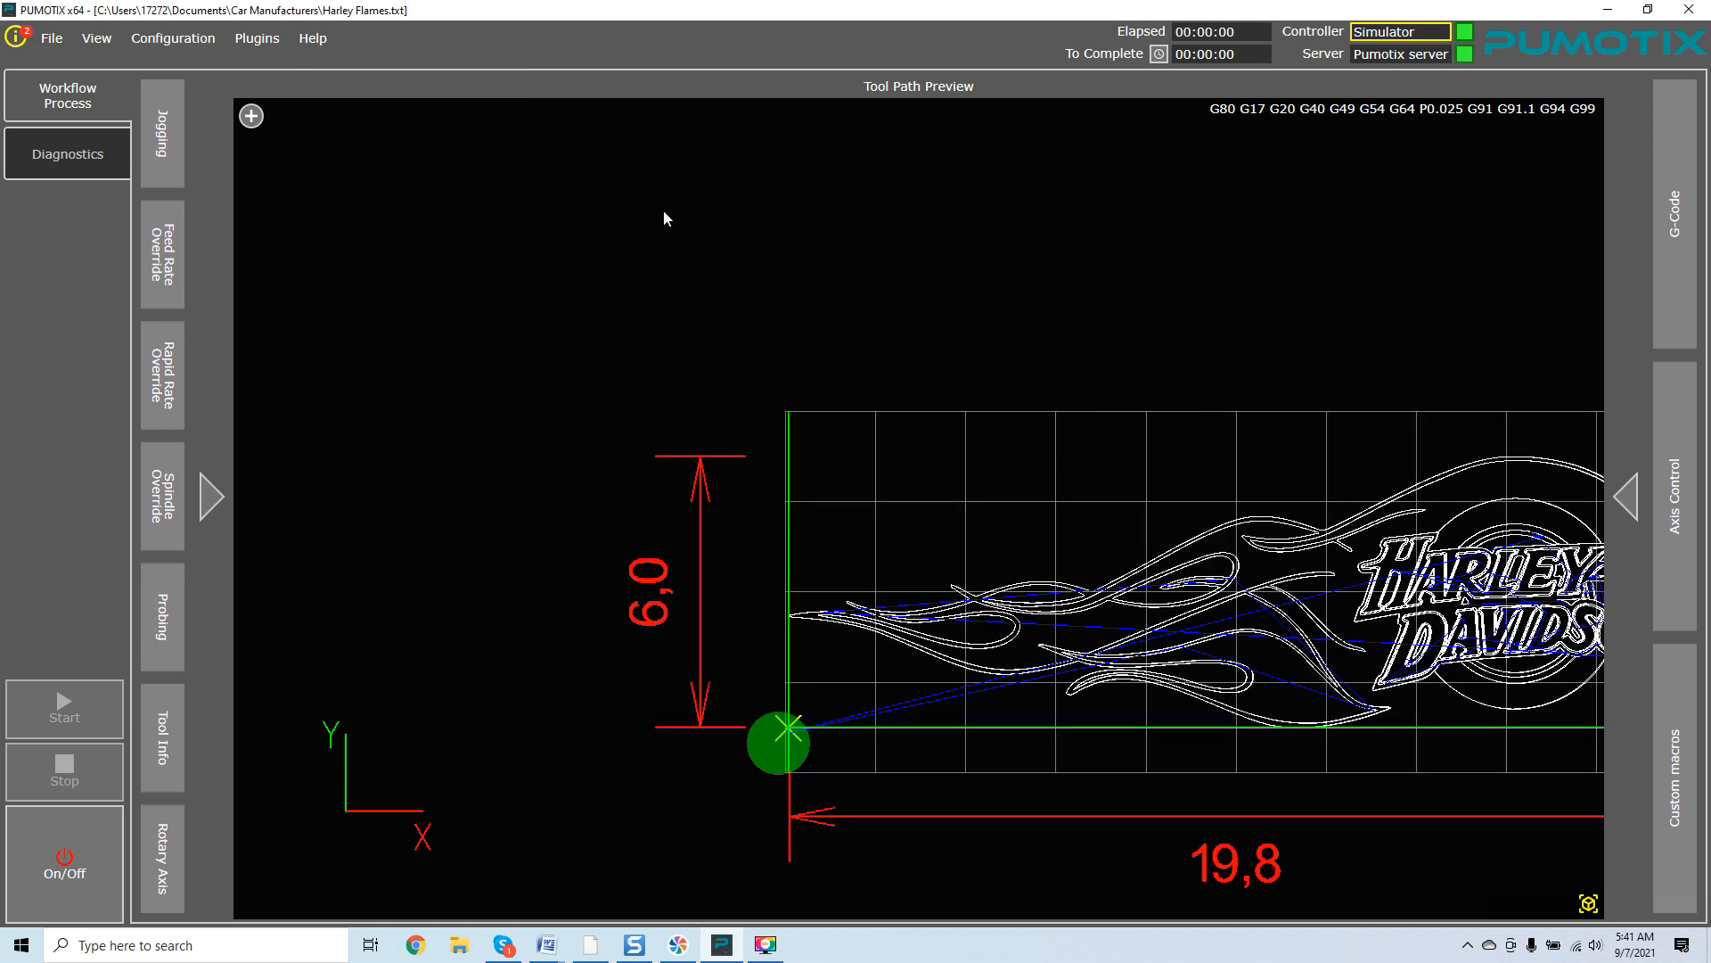
{"action": "left_click_drag", "start_coordinate": [663, 211], "coordinate": [414, 166]}
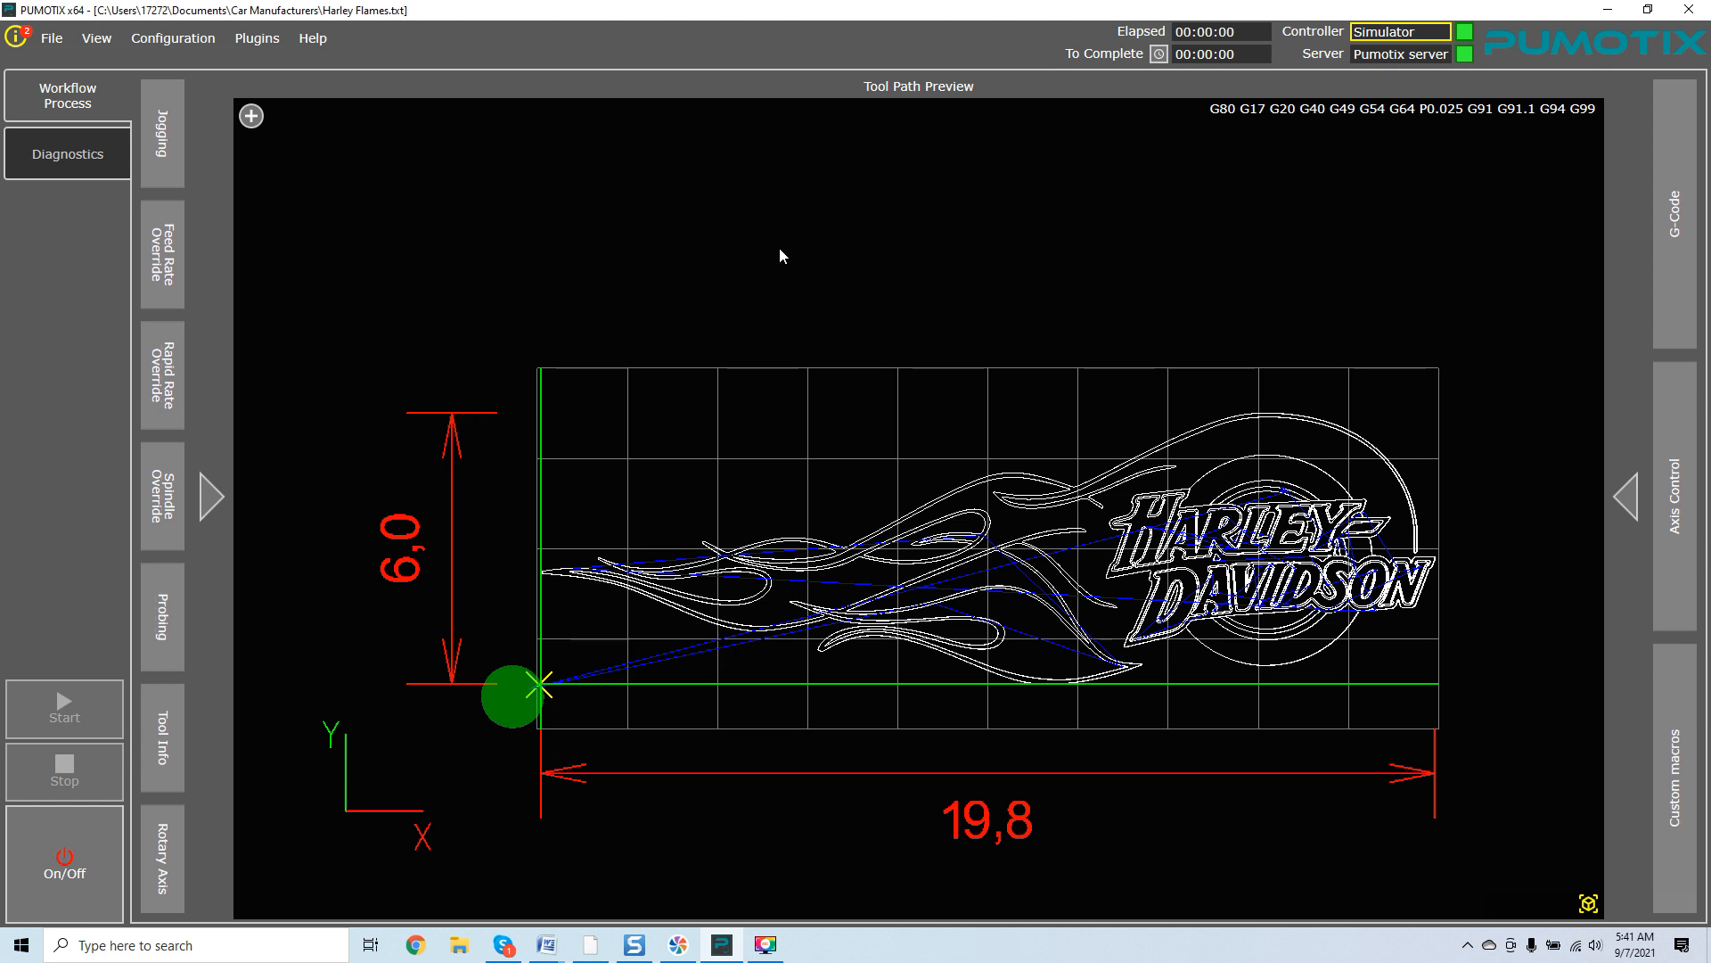
{"action": "left_click_drag", "start_coordinate": [780, 250], "coordinate": [774, 245]}
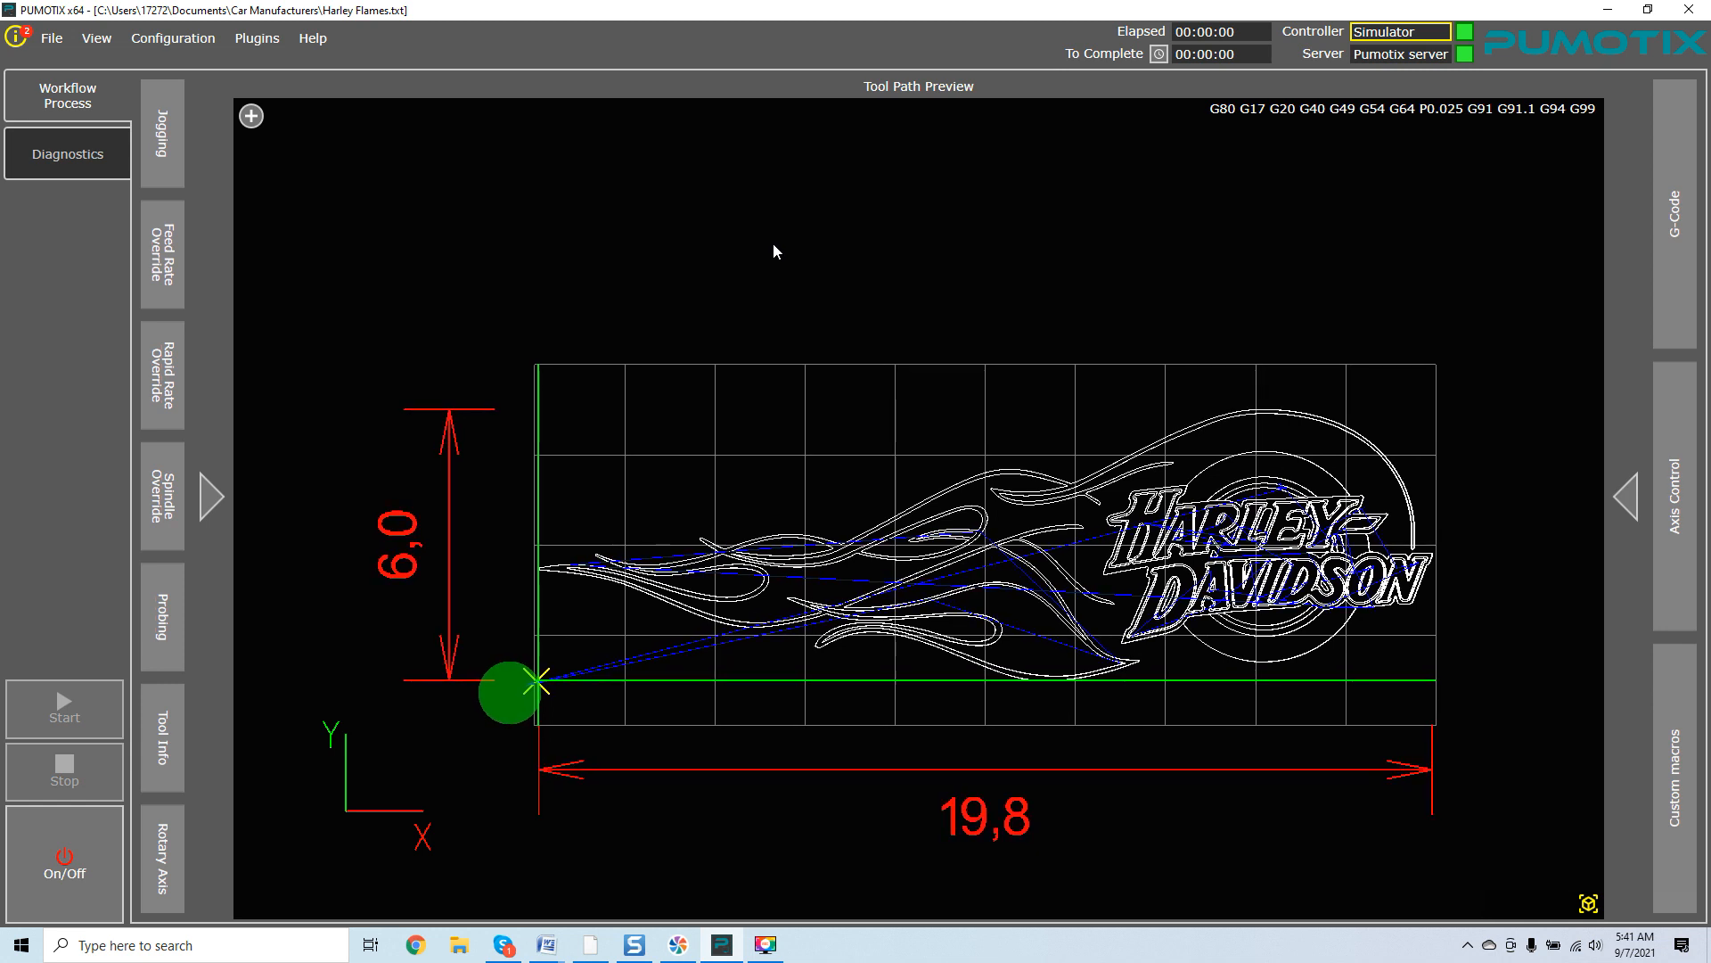